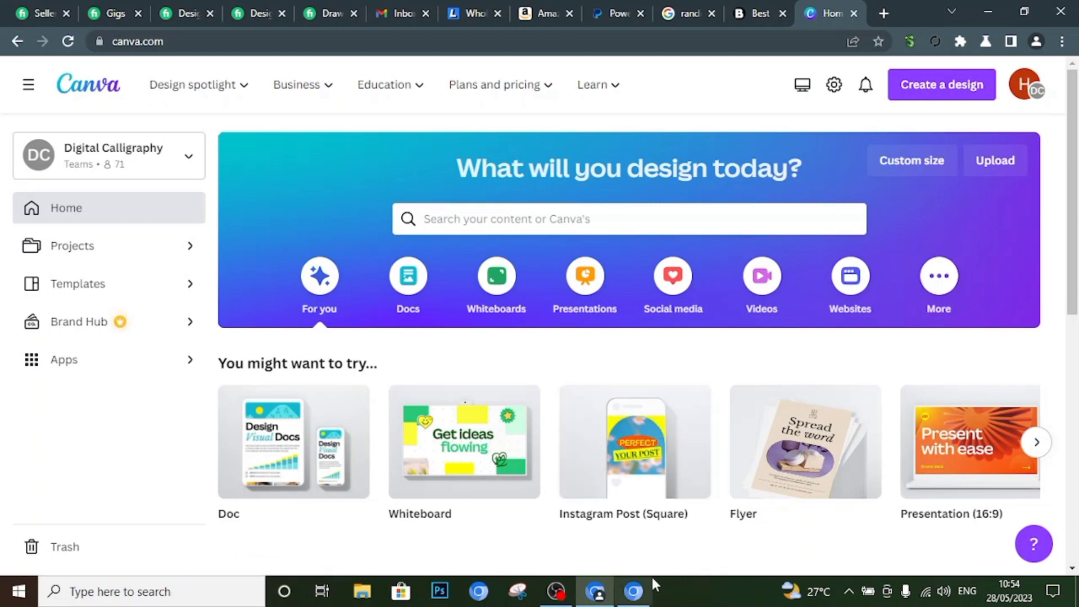
# Switch to the guest browser window showing Fiverr and load the fiverr.com home page.
pyautogui.click(638, 597)
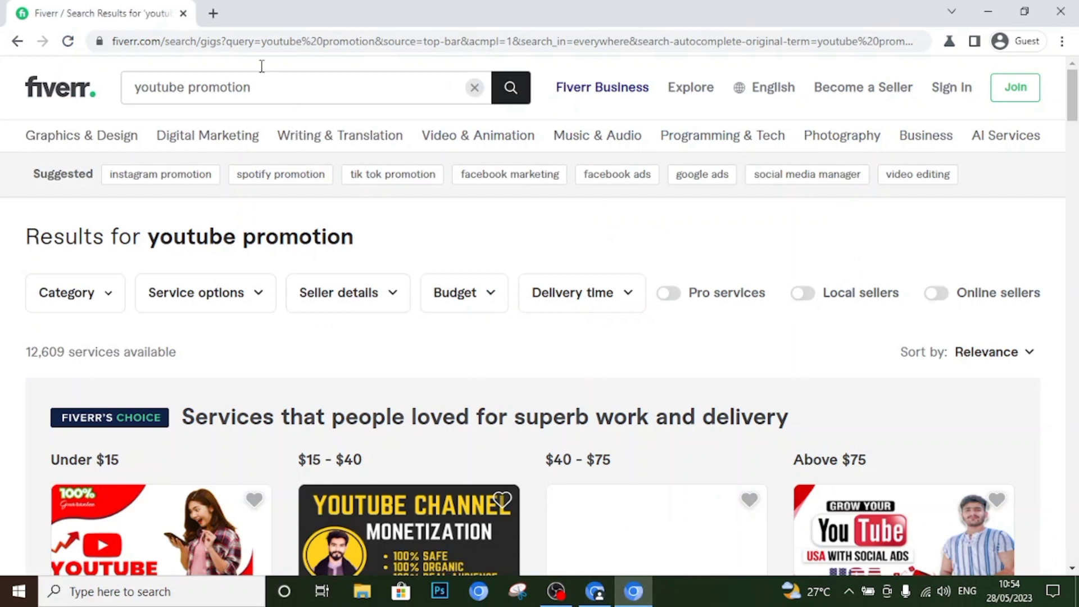
pyautogui.click(249, 45)
pyautogui.write('f')
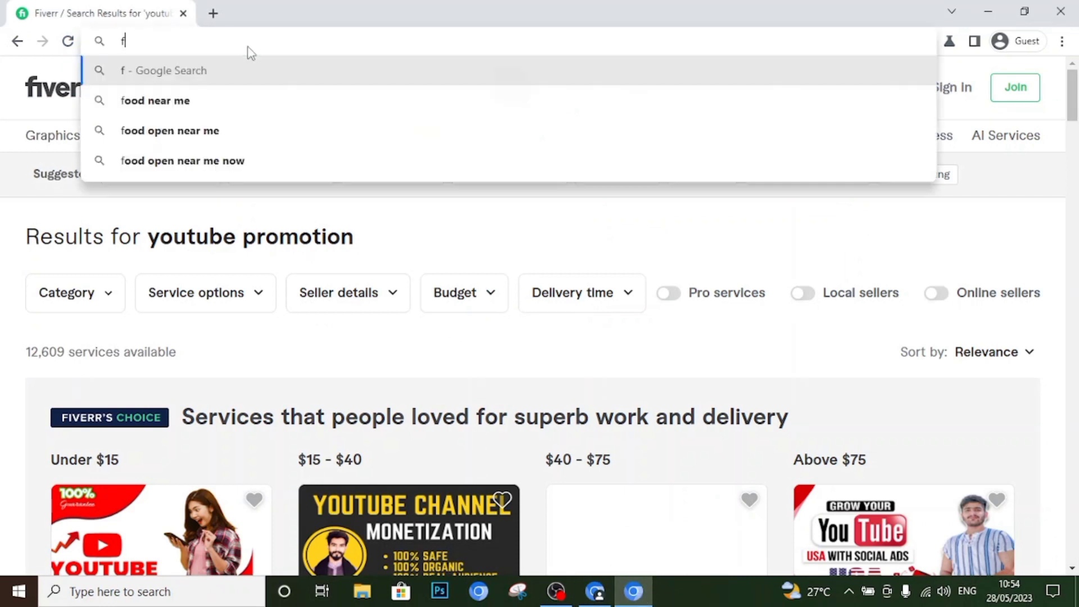
pyautogui.write('iverr.com')
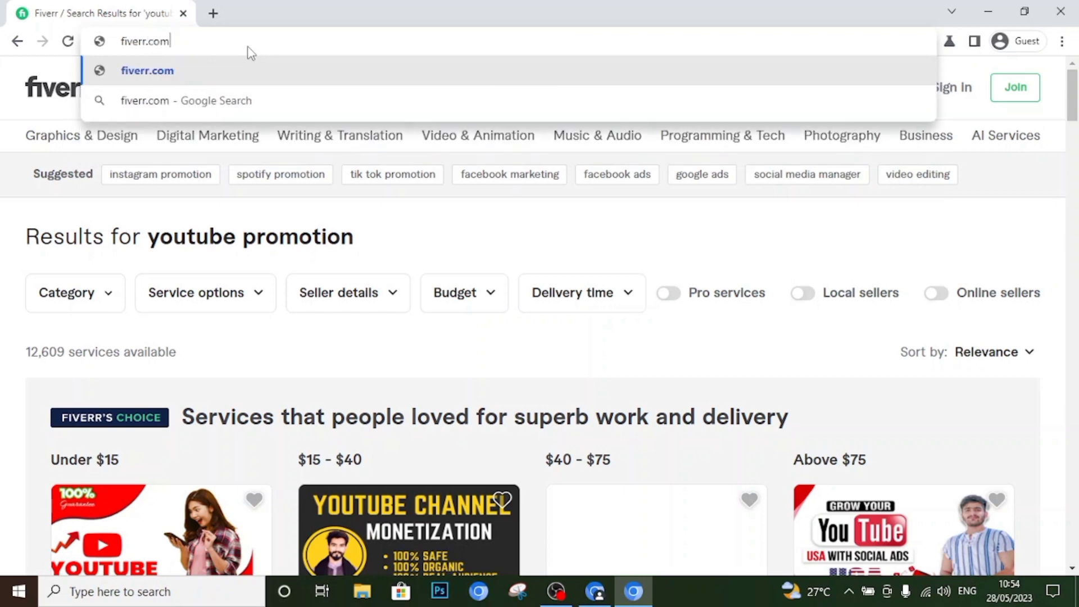
pyautogui.press('Return')
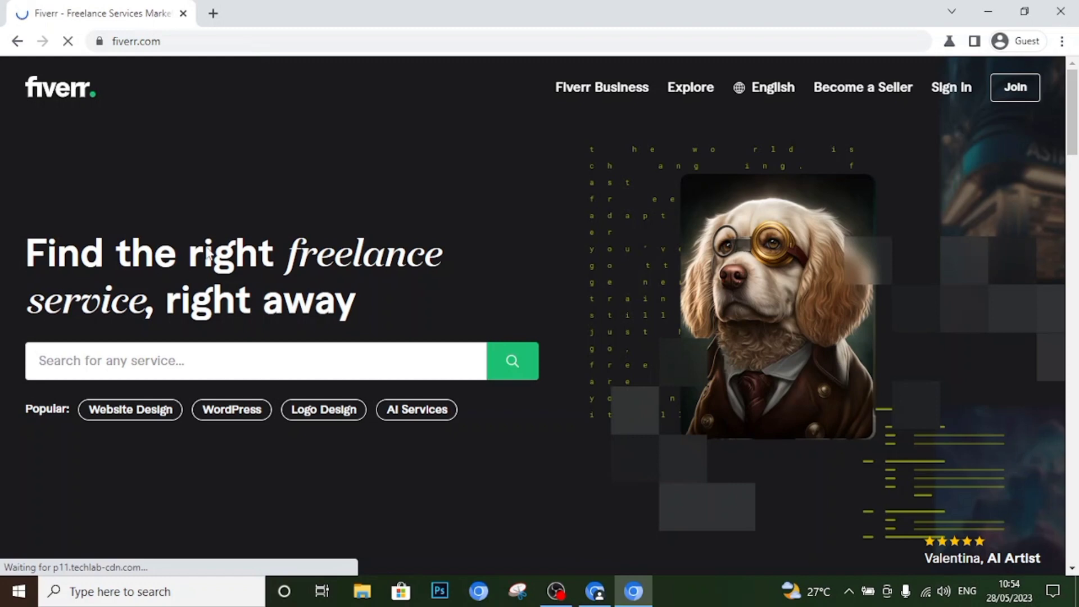
pyautogui.scroll(-4, 275, 416)
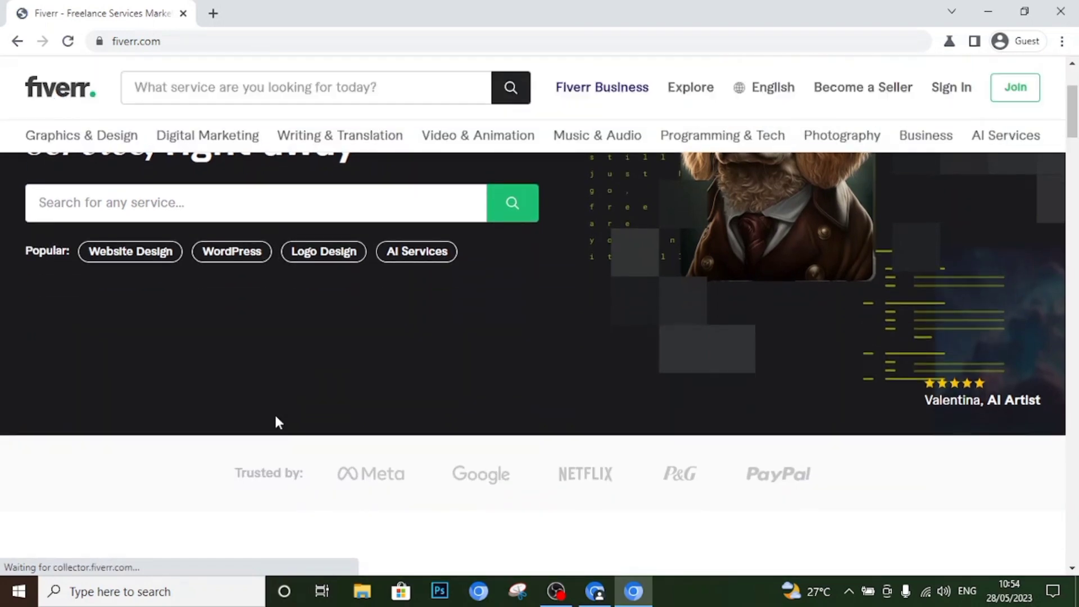
pyautogui.scroll(4, 275, 417)
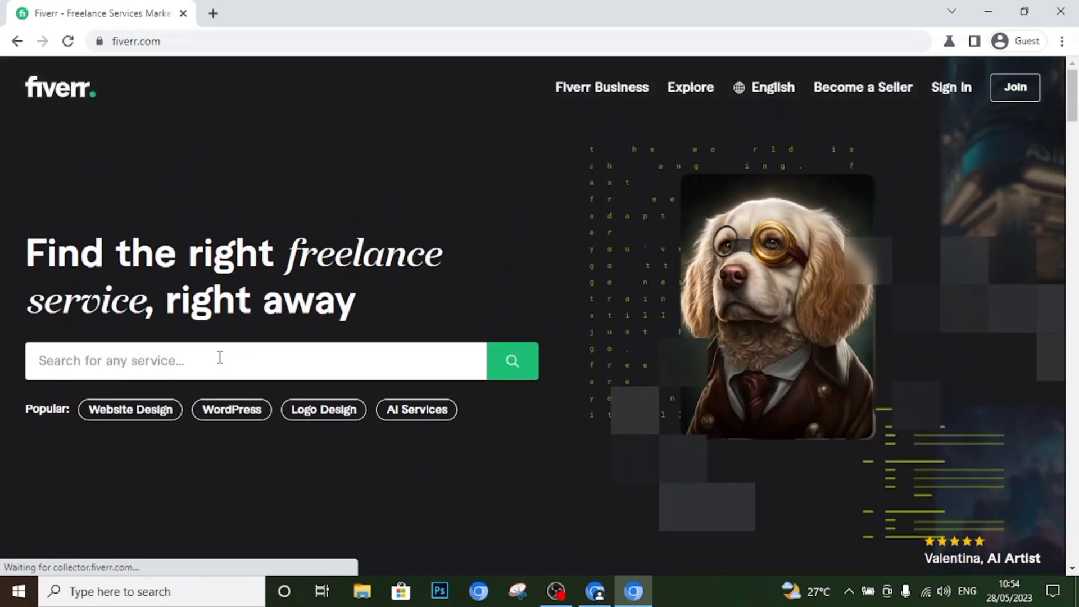
# Search Fiverr's services for "youtube promotion".
pyautogui.click(219, 358)
pyautogui.write('spo')
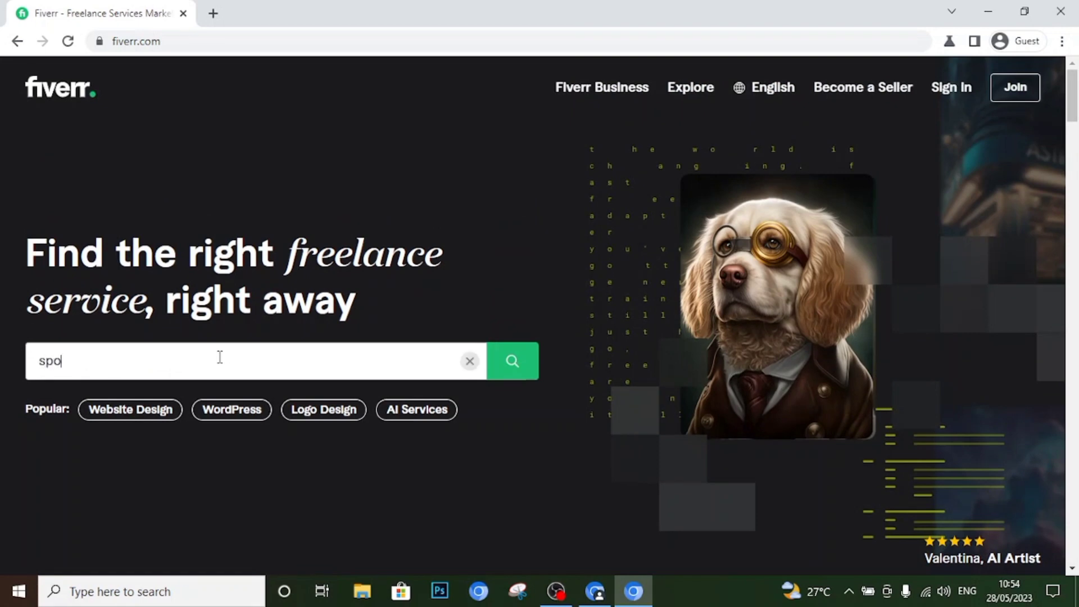
pyautogui.write('tify')
pyautogui.press('BackSpace')
pyautogui.press('BackSpace')
pyautogui.press('BackSpace')
pyautogui.press('BackSpace')
pyautogui.press('BackSpace')
pyautogui.press('BackSpace')
pyautogui.press('BackSpace')
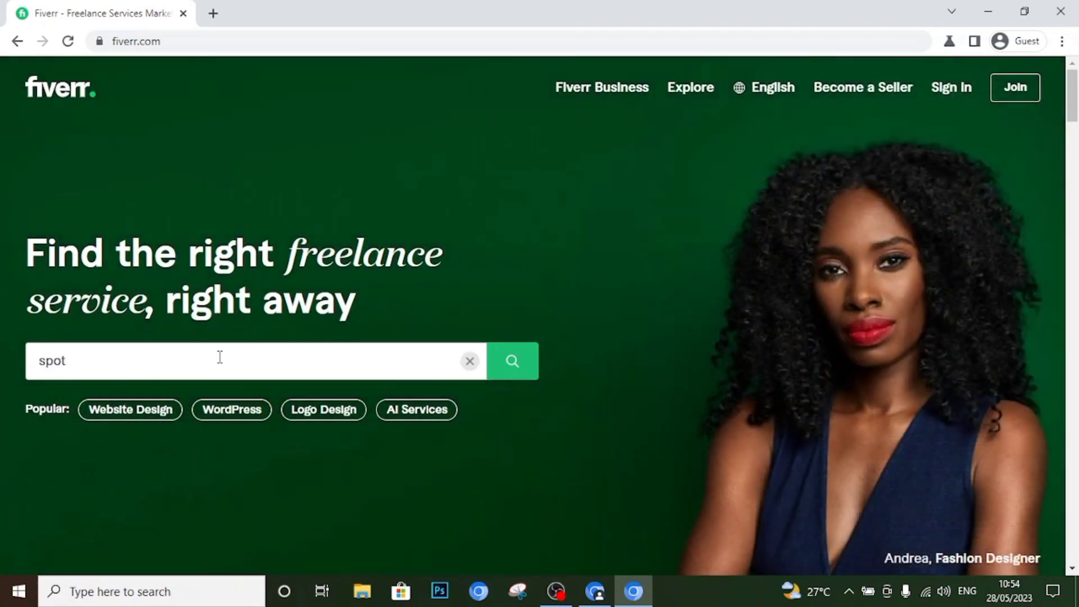
pyautogui.write('youtube promotion')
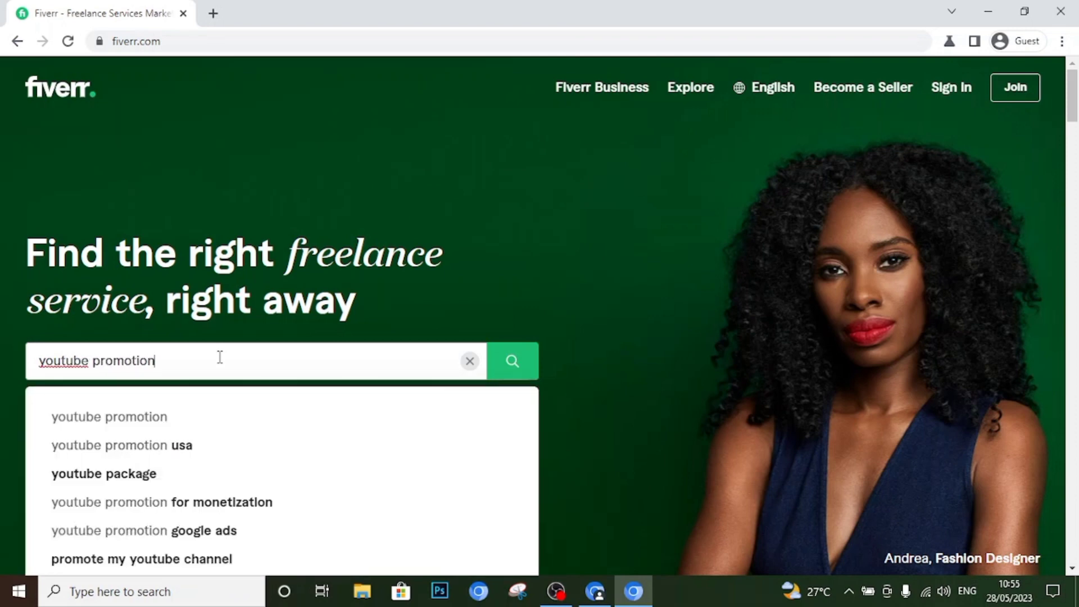
pyautogui.press('Return')
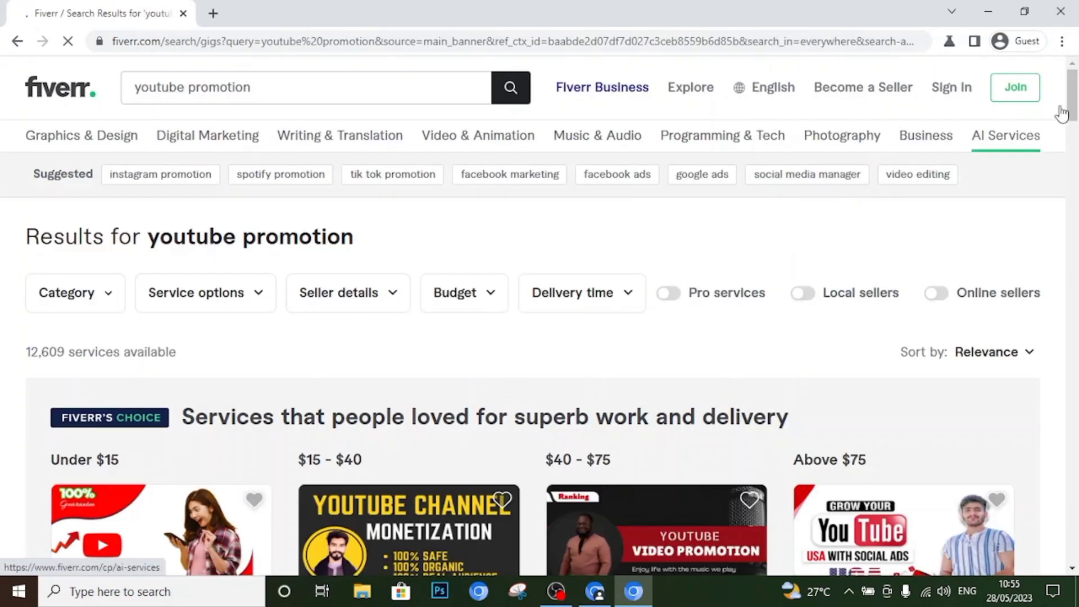
# Examine the gig thumbnails in the YouTube promotion results for design ideas.
pyautogui.moveTo(1074, 96); pyautogui.dragTo(1077, 216)
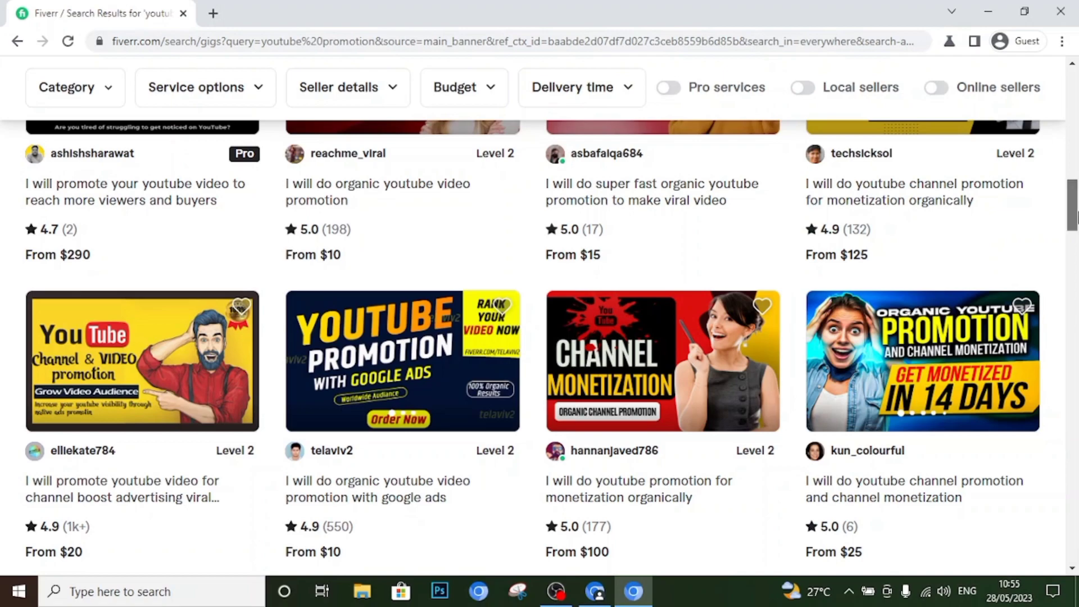
pyautogui.moveTo(1074, 218); pyautogui.dragTo(1076, 339)
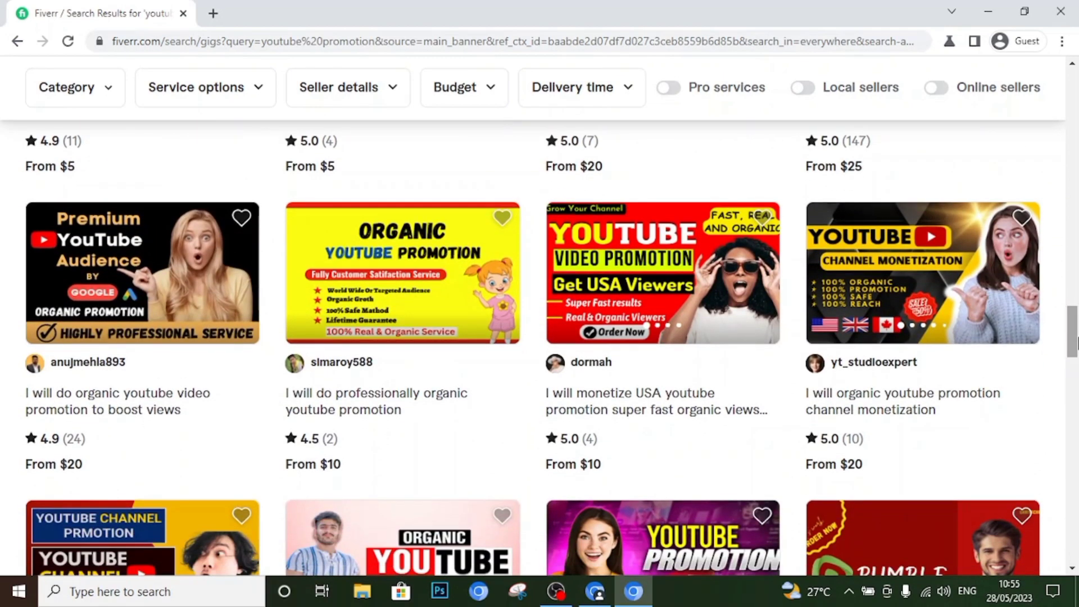
pyautogui.moveTo(1077, 330)
pyautogui.mouseDown()
pyautogui.moveTo(1077, 339)
pyautogui.moveTo(1076, 313)
pyautogui.mouseUp()
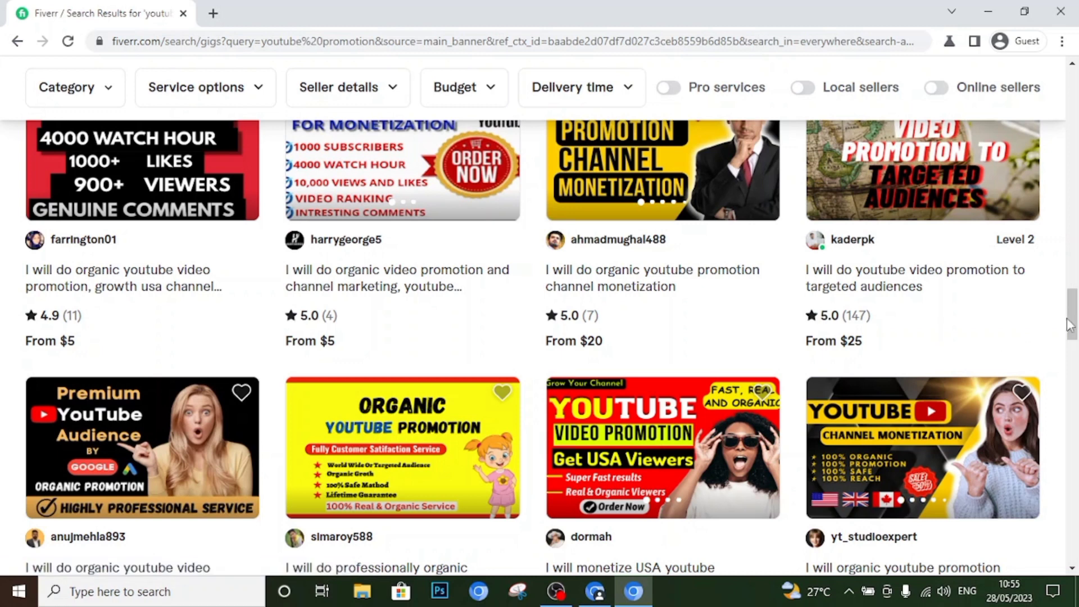
pyautogui.moveTo(1077, 314); pyautogui.dragTo(1077, 331)
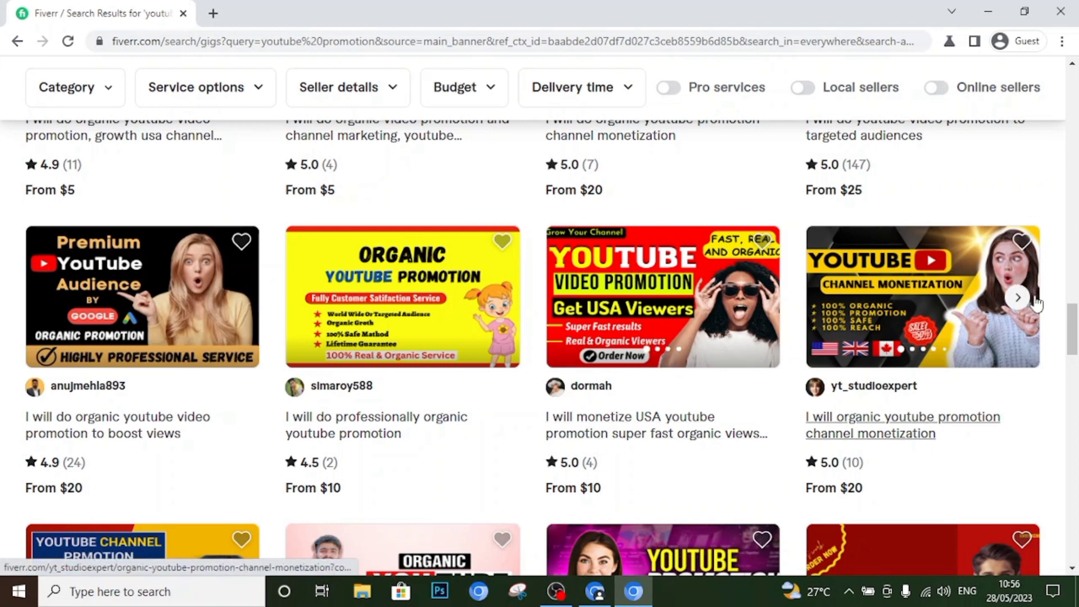
pyautogui.scroll(-5, 1074, 349)
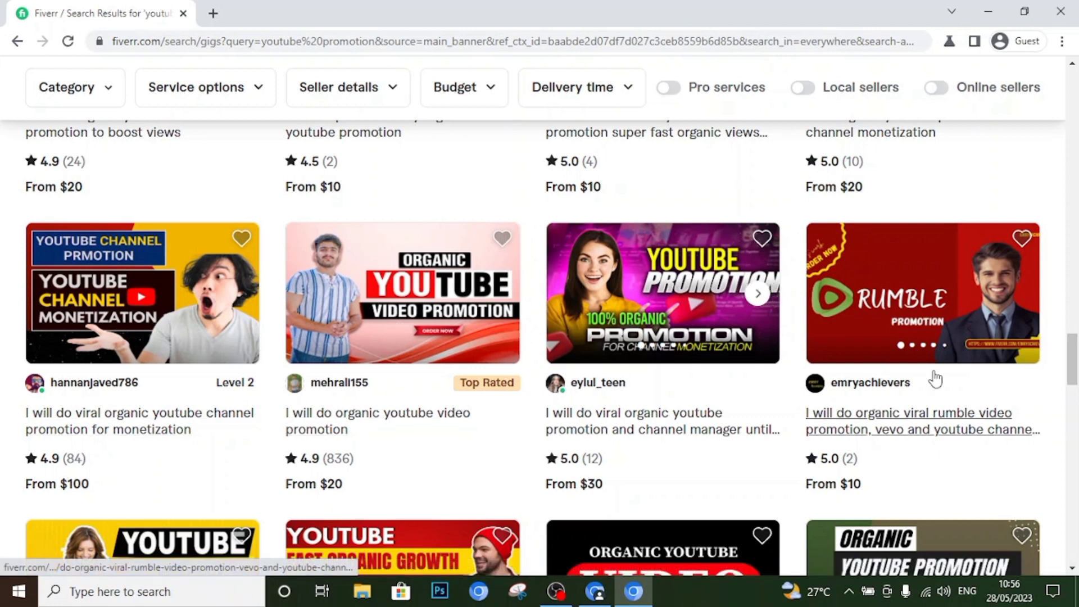
pyautogui.moveTo(1073, 357); pyautogui.dragTo(1077, 397)
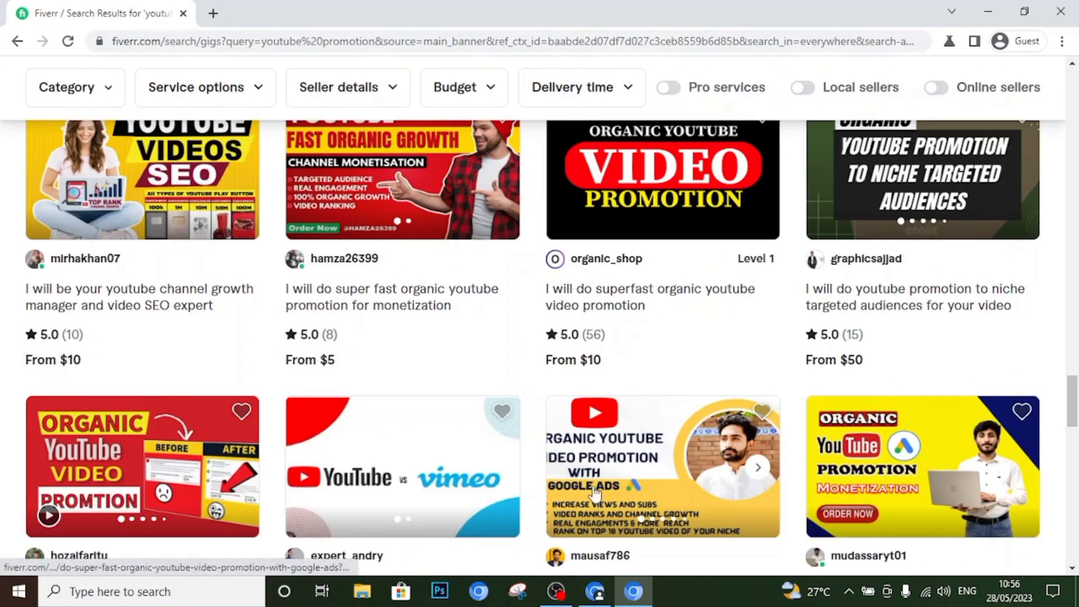
# Switch to Canva and search its templates using the suggested query "thumbnail for fiverr gig".
pyautogui.click(594, 589)
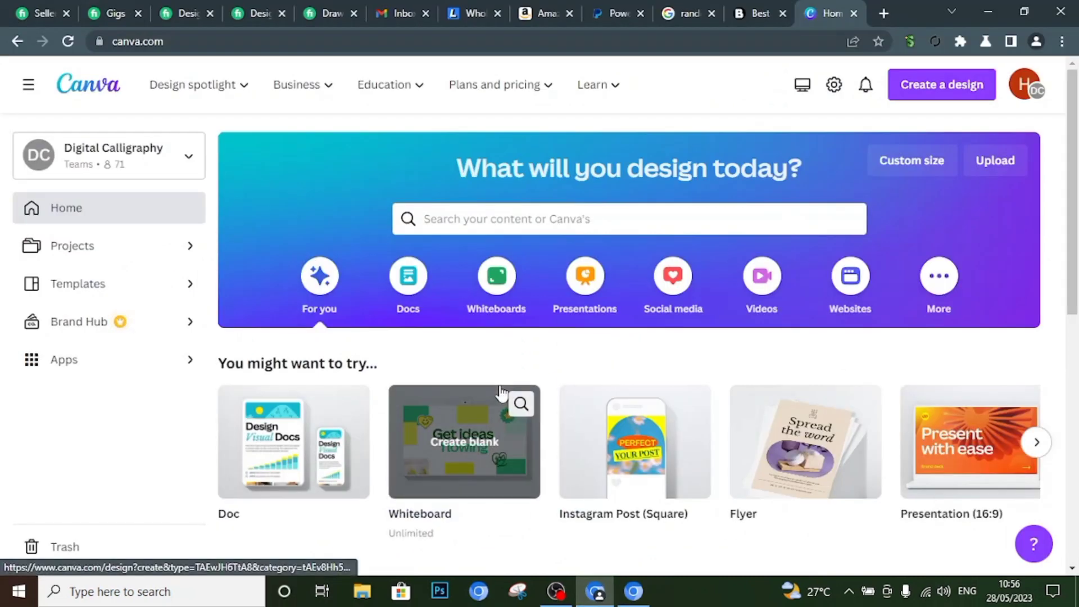
pyautogui.scroll(-2, 500, 388)
pyautogui.scroll(2, 500, 387)
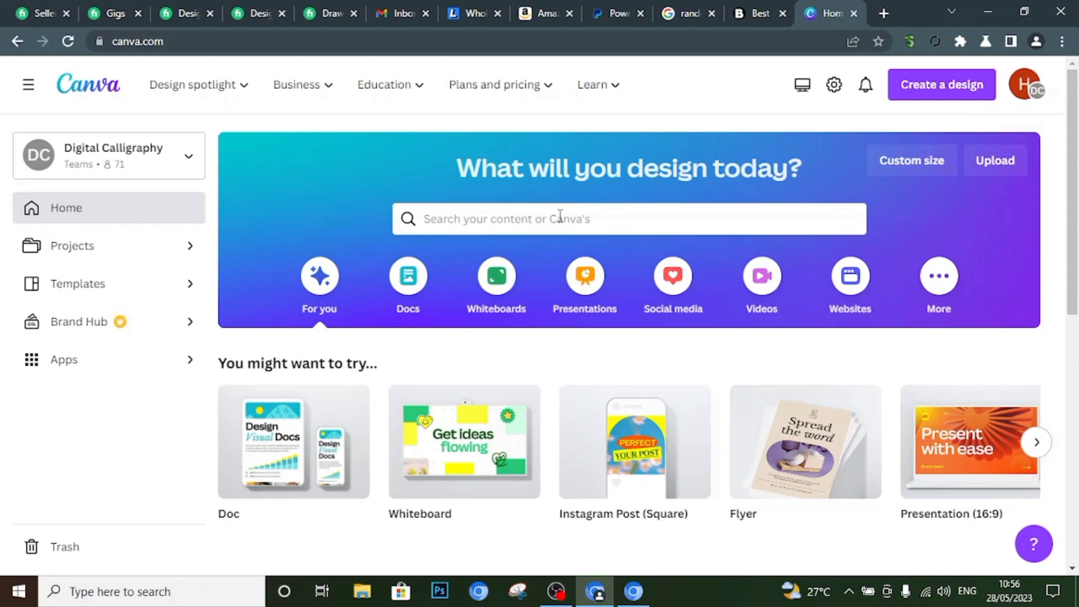
pyautogui.click(541, 218)
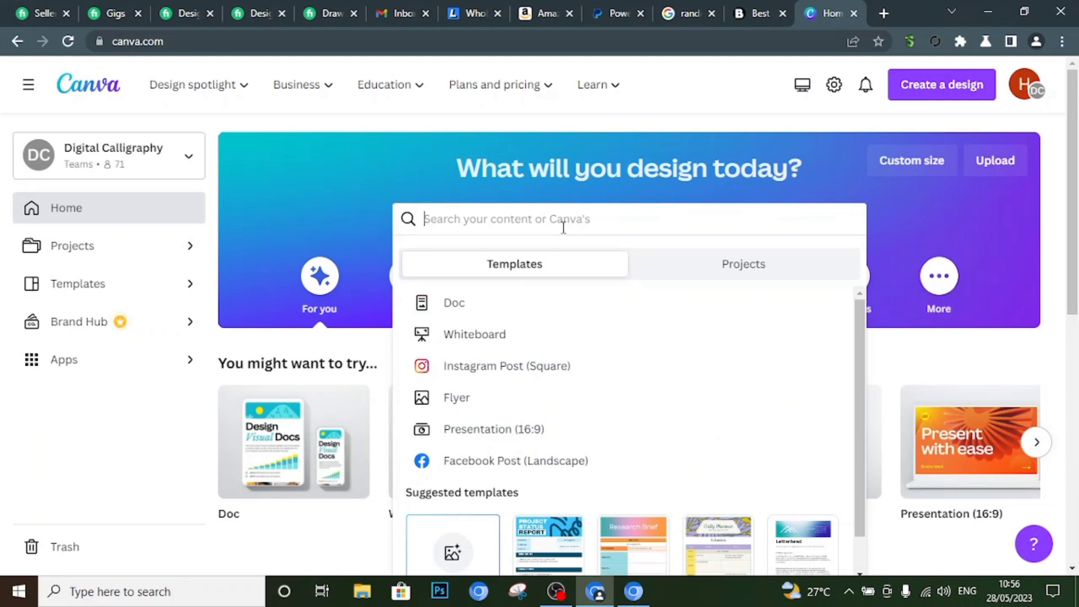
pyautogui.write('fiverr ')
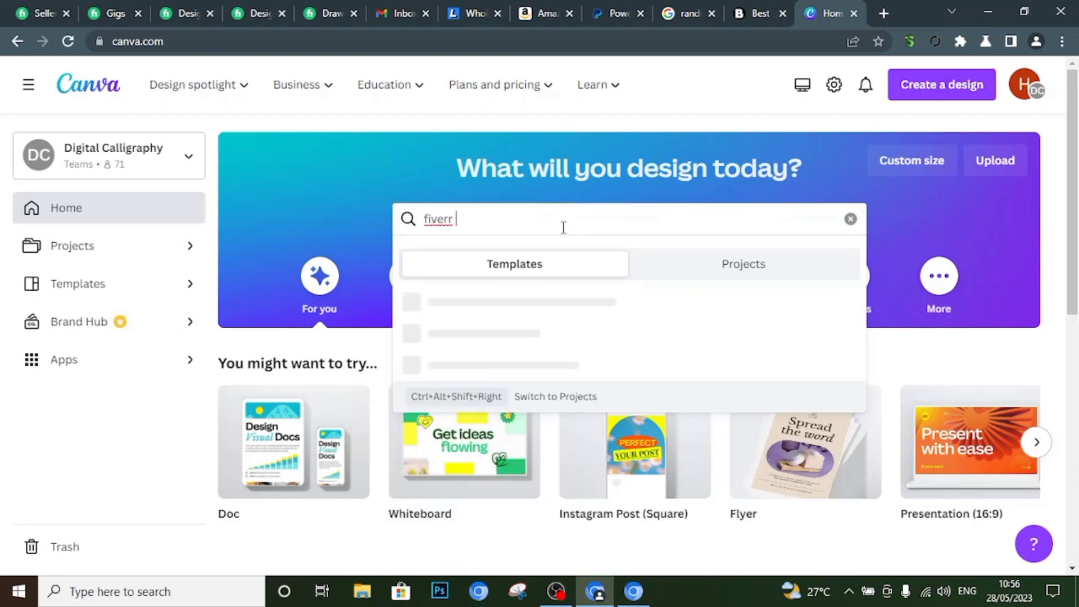
pyautogui.write('gig t')
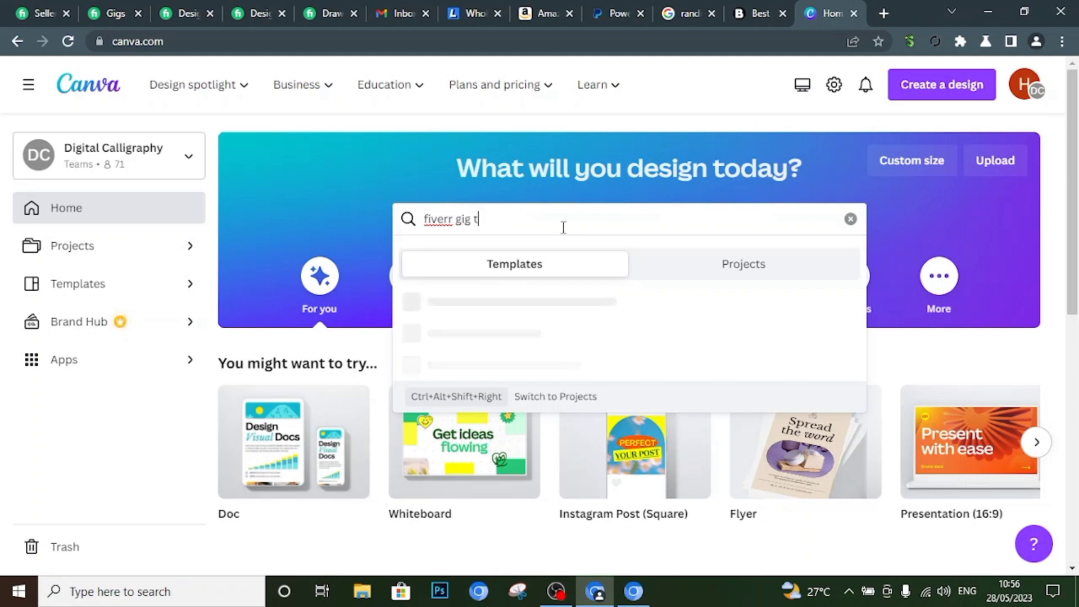
pyautogui.write('hum')
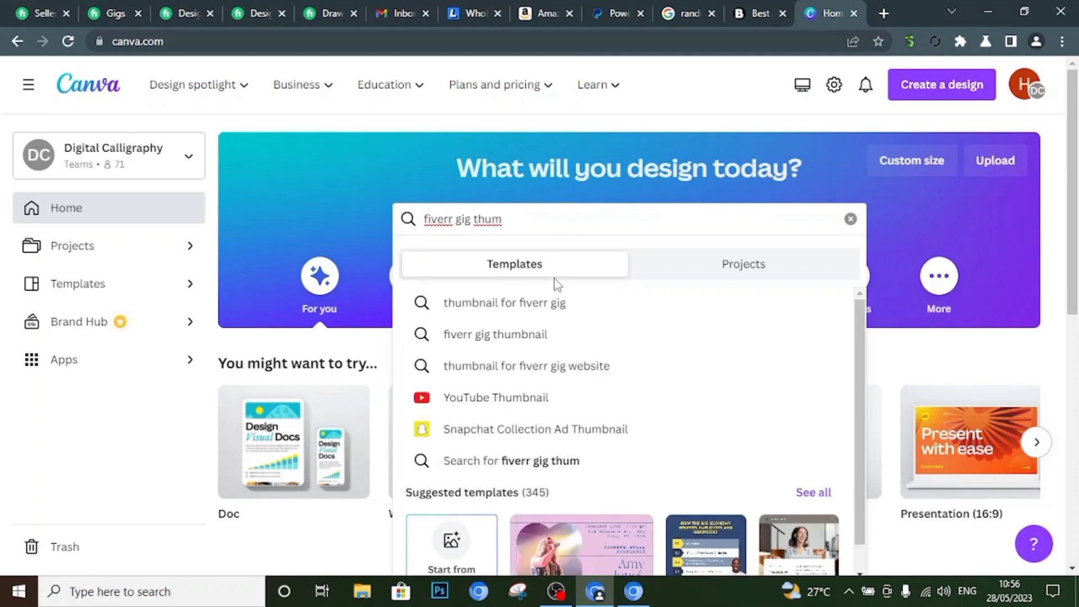
pyautogui.click(554, 307)
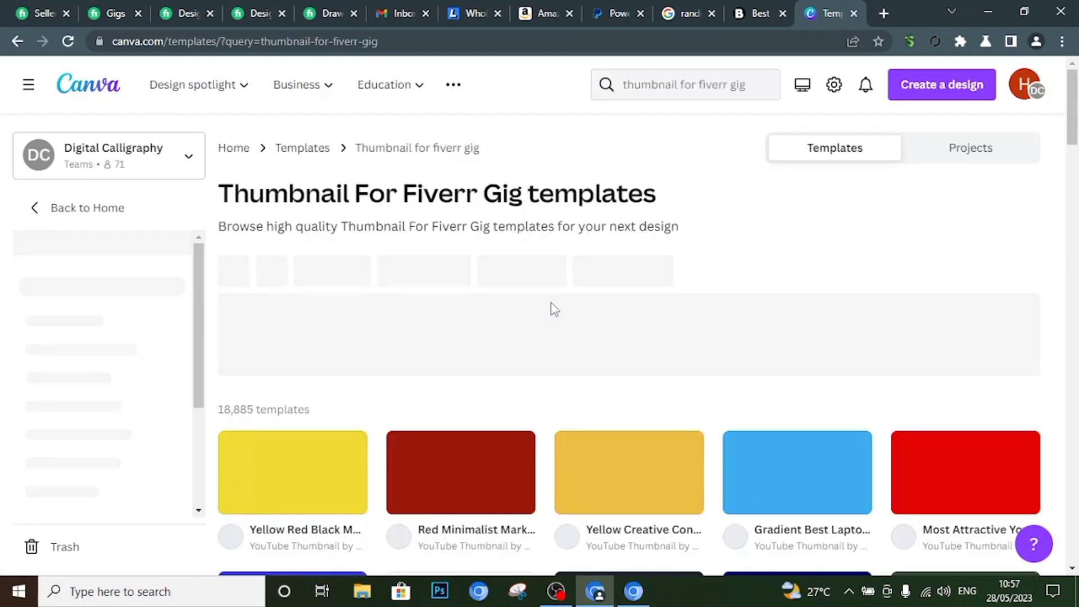
# Choose the "Gradient Best Laptop Reviews YouTube Thumbnail" template from the results and open it for customization.
pyautogui.scroll(-5, 614, 363)
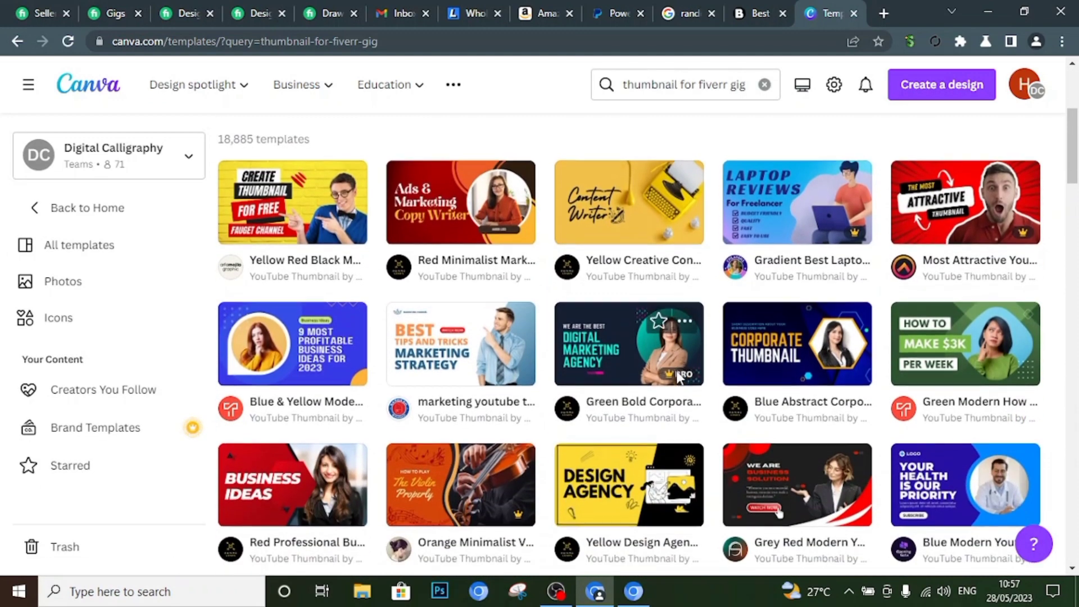
pyautogui.scroll(-4, 613, 400)
pyautogui.scroll(-2, 611, 376)
pyautogui.scroll(-3, 610, 377)
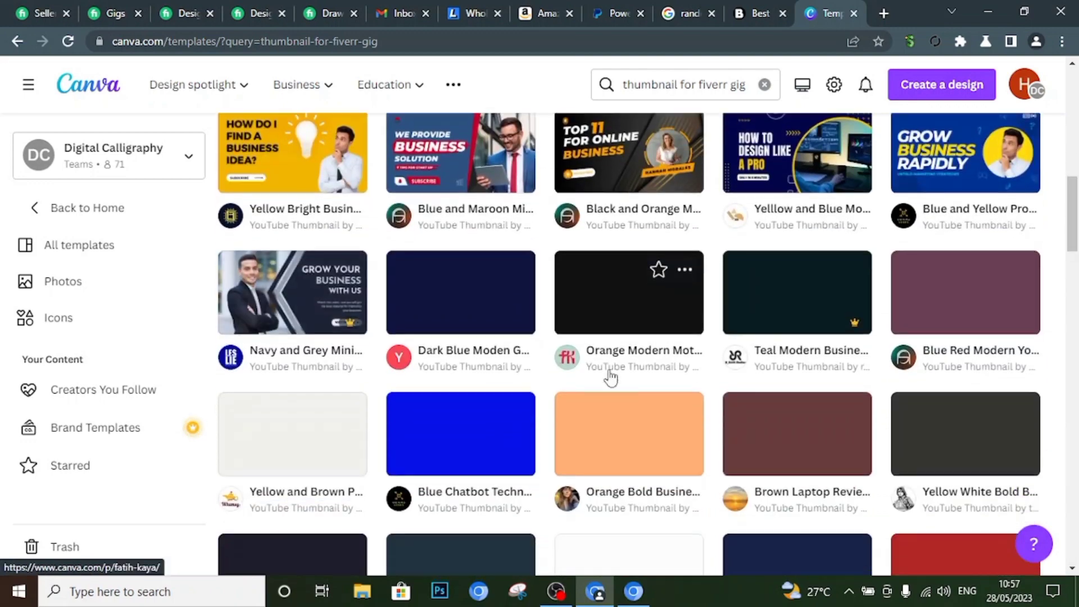
pyautogui.scroll(6, 611, 376)
pyautogui.scroll(3, 802, 248)
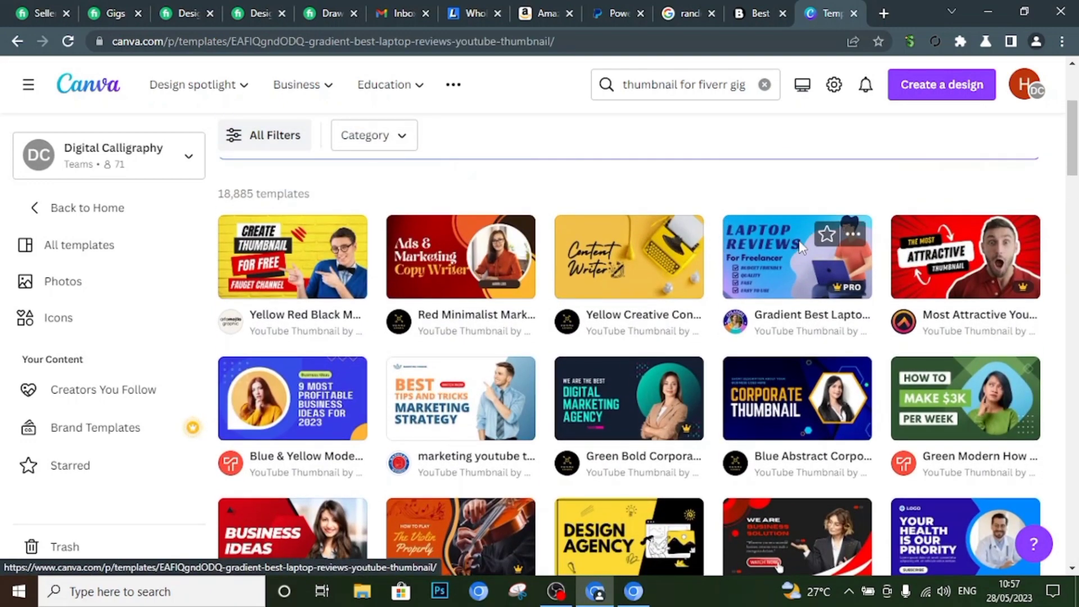
pyautogui.click(801, 247)
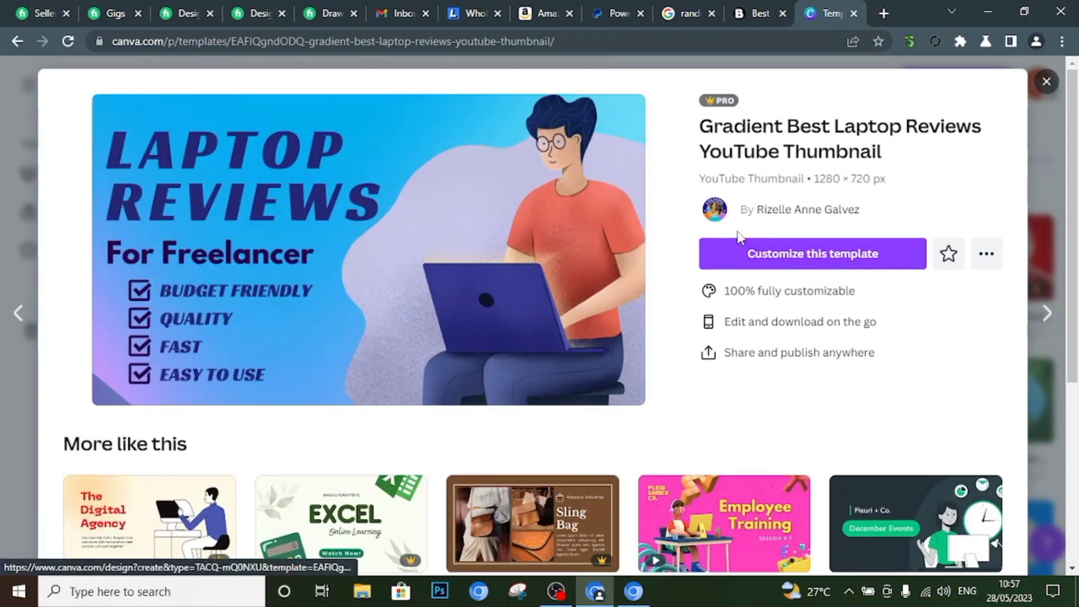
pyautogui.scroll(-5, 792, 373)
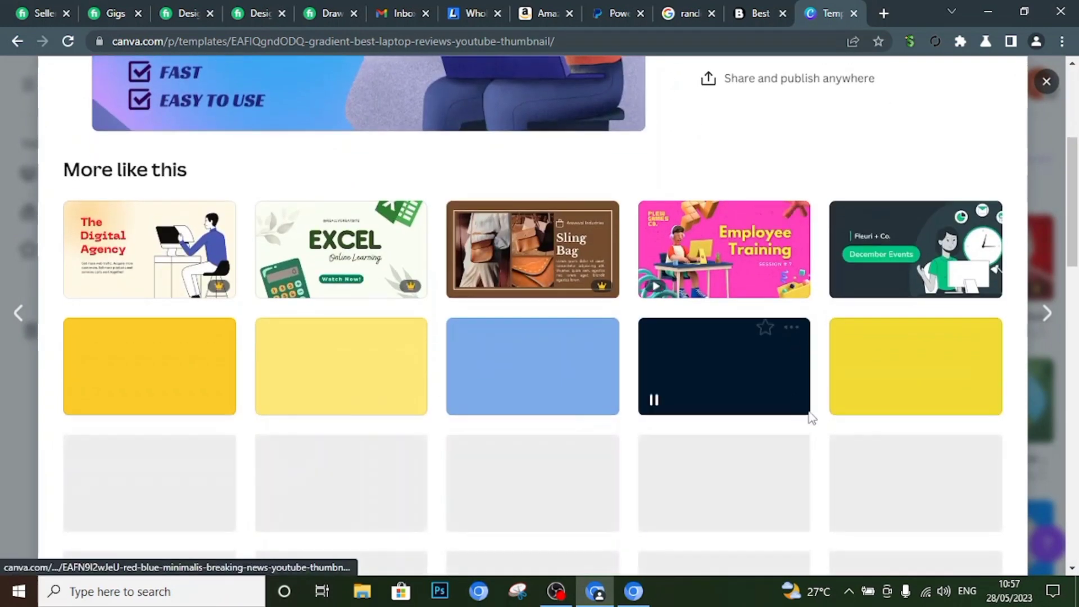
pyautogui.scroll(3, 819, 363)
pyautogui.scroll(2, 820, 364)
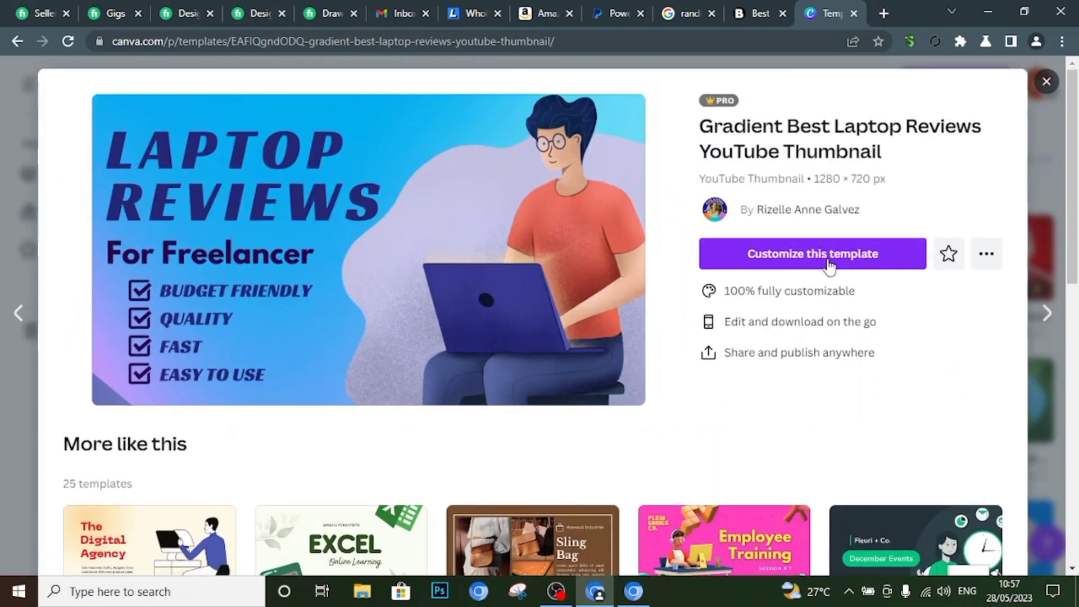
pyautogui.click(831, 247)
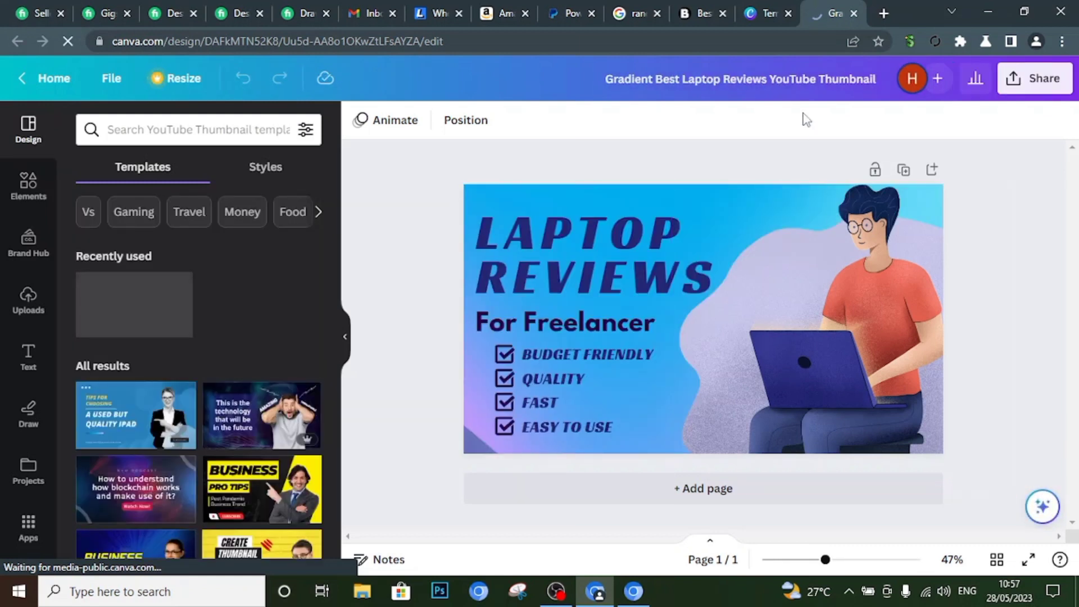
# Rename the design as "youtube promotion".
pyautogui.click(804, 76)
pyautogui.write('y')
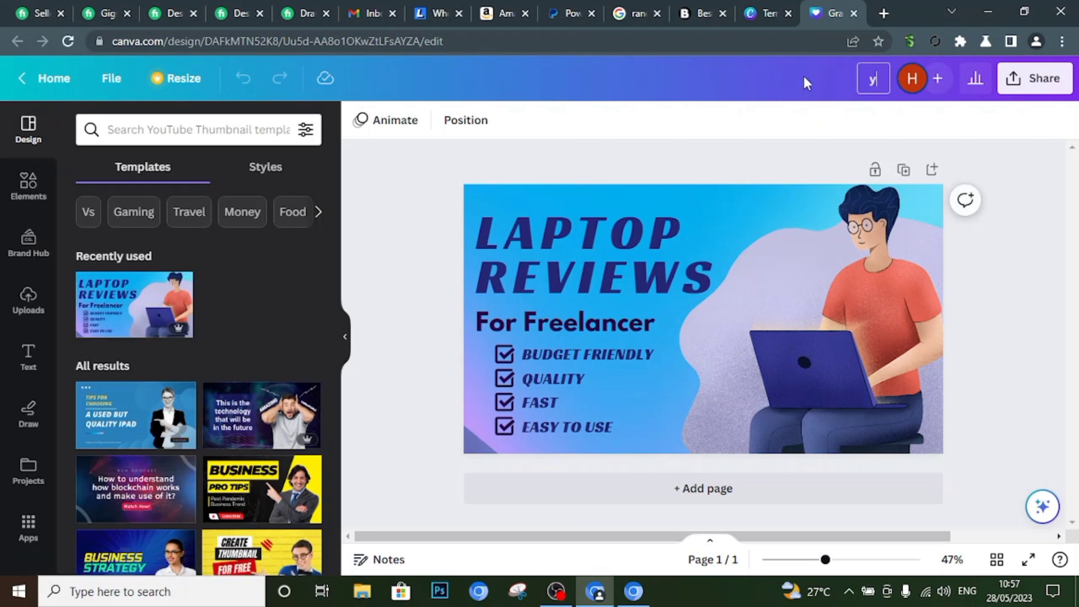
pyautogui.write('outube promotion')
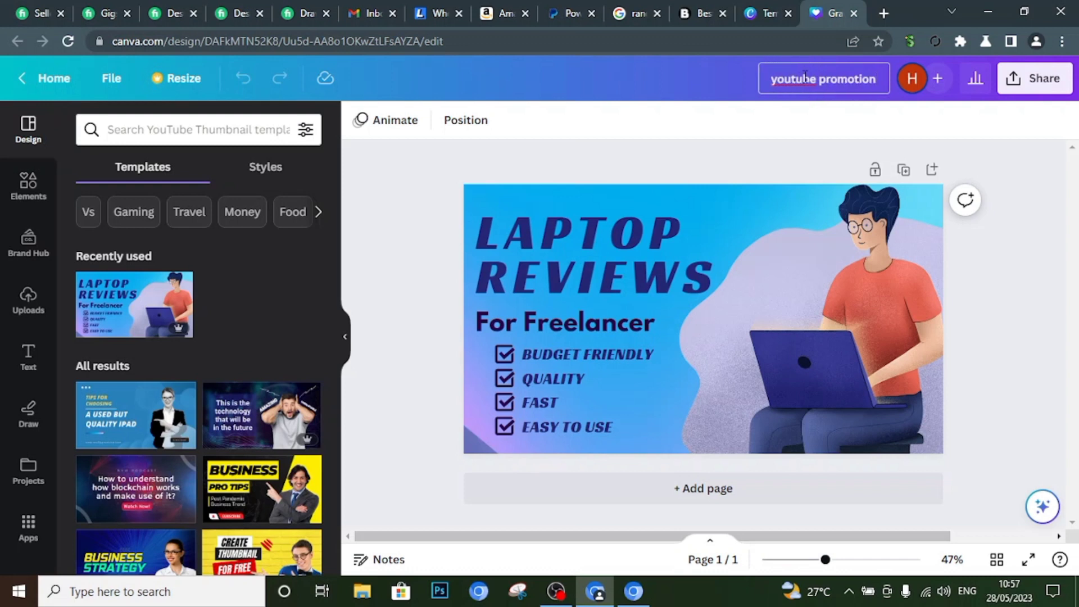
pyautogui.click(823, 138)
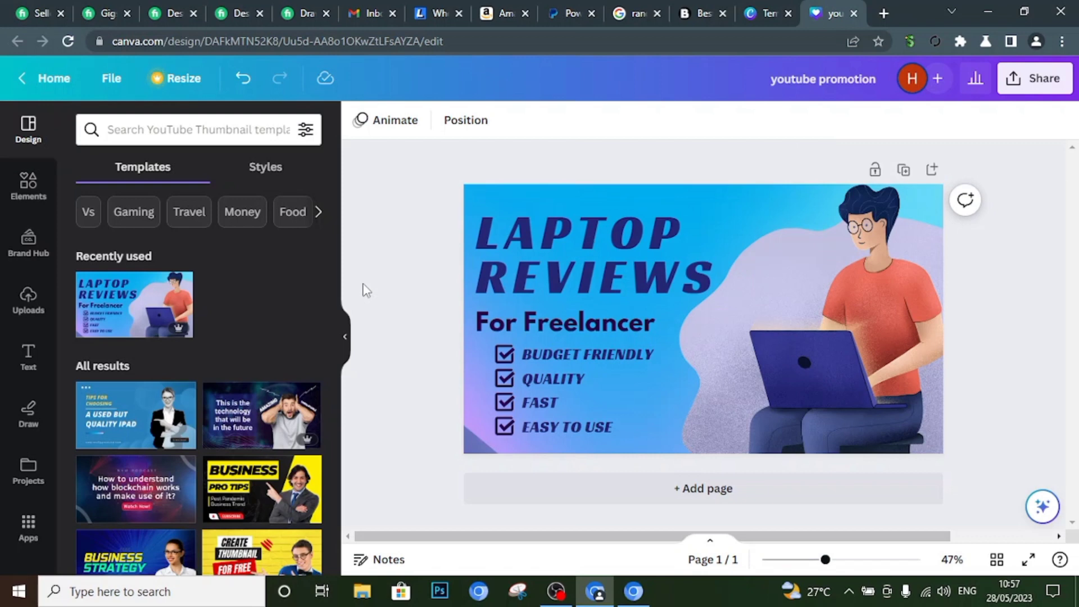
# Switch to the Fiverr results, examine the YouTube promotion gig thumbnails for color and layout ideas, and return to Canva.
pyautogui.hotkey('alt', 'Tab')
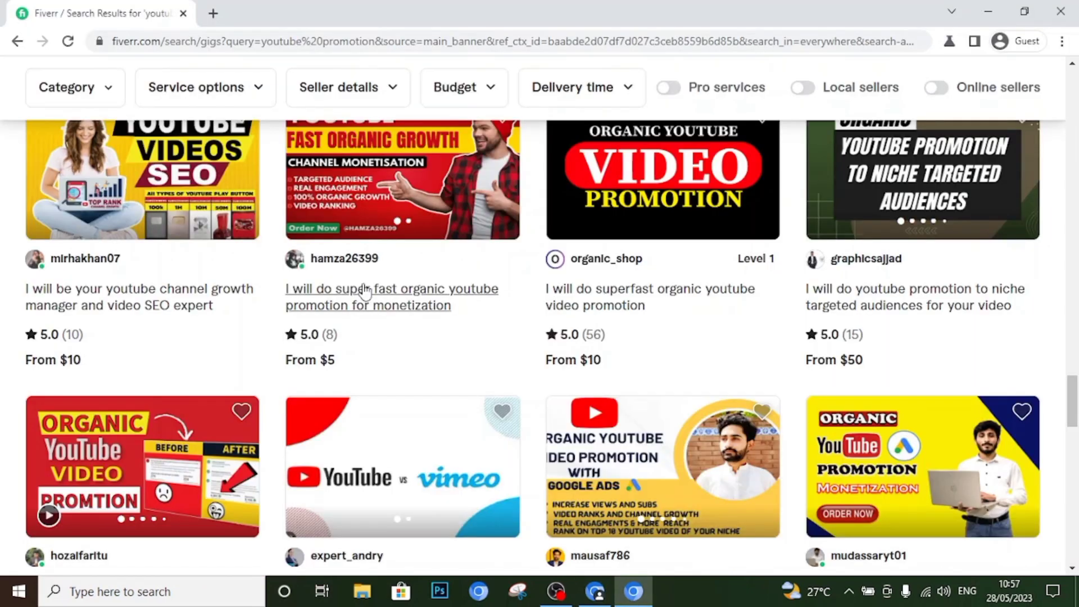
pyautogui.scroll(-6, 550, 385)
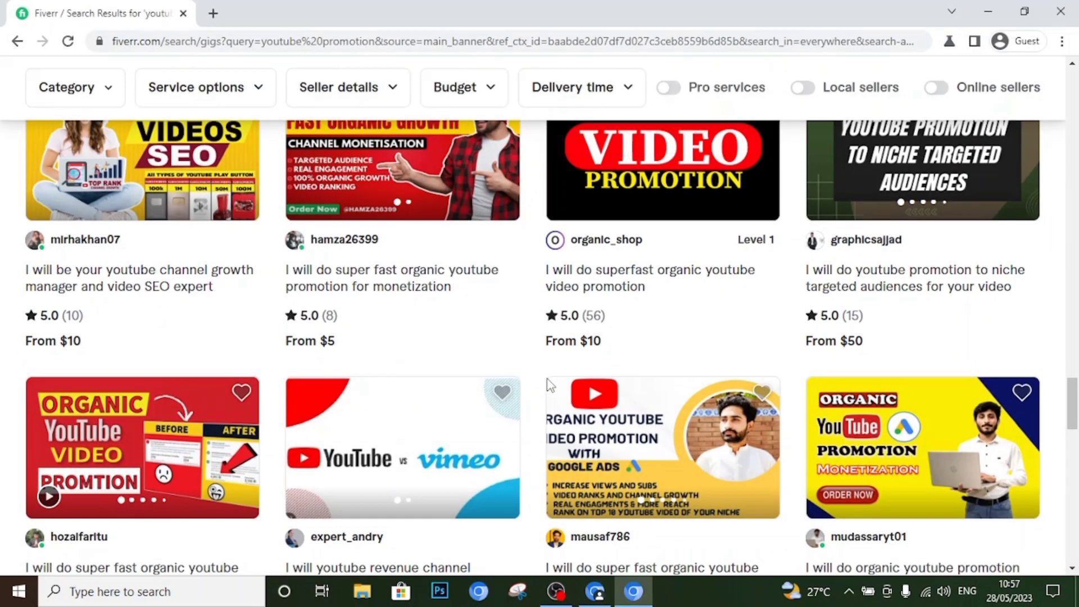
pyautogui.scroll(-10, 521, 446)
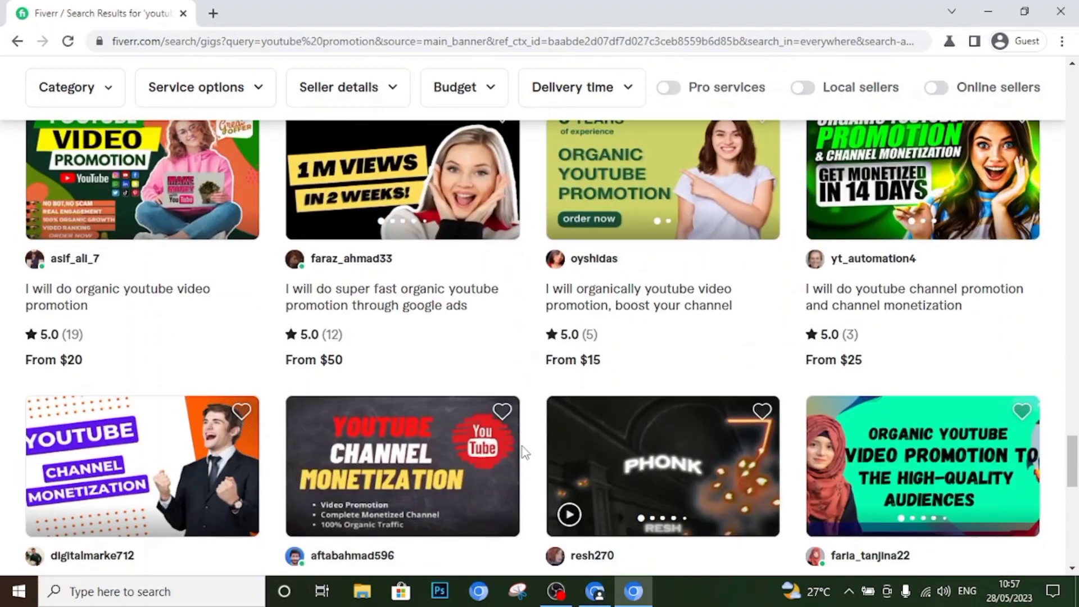
pyautogui.scroll(10, 521, 448)
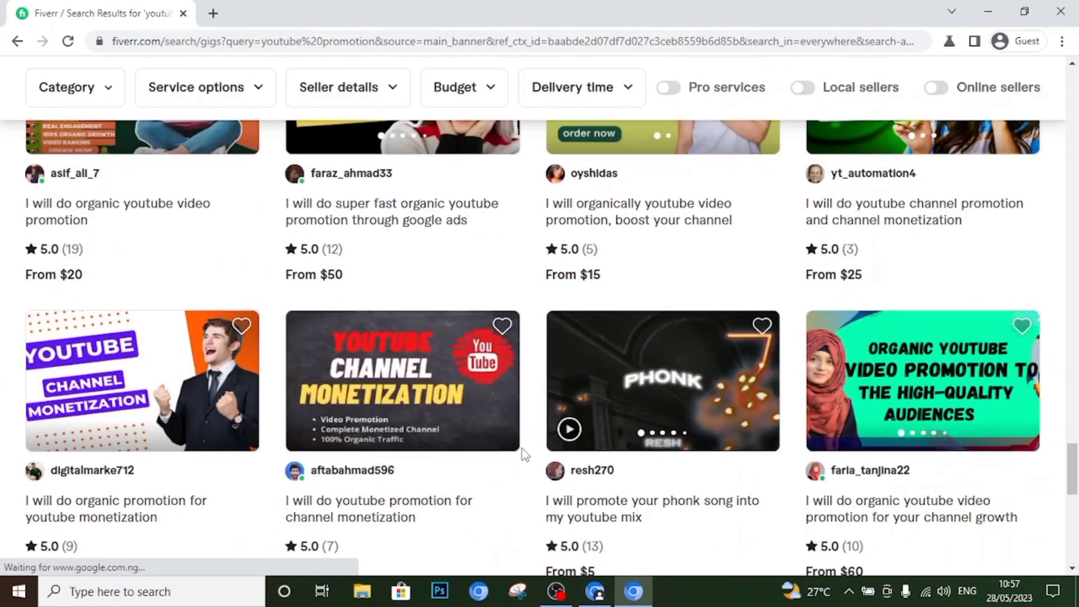
pyautogui.scroll(7, 521, 448)
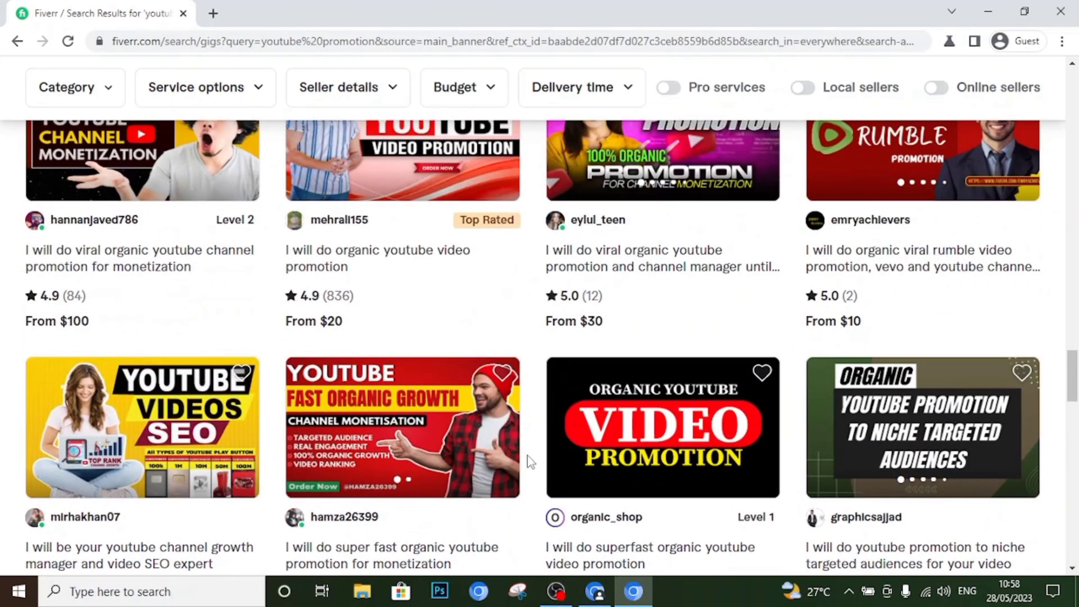
pyautogui.scroll(7, 521, 448)
pyautogui.scroll(13, 531, 462)
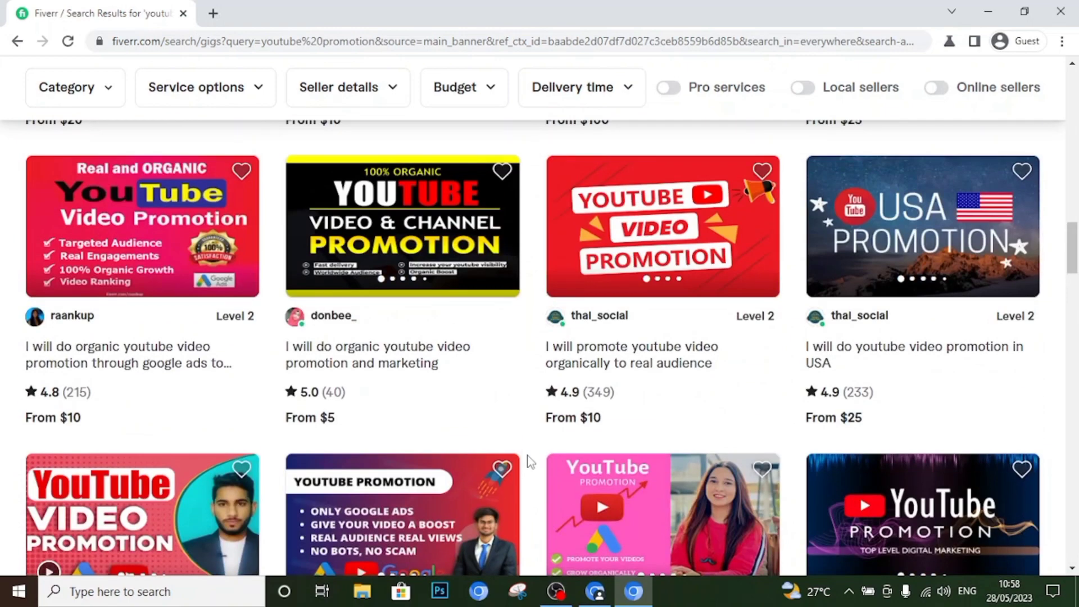
pyautogui.scroll(9, 530, 462)
pyautogui.scroll(12, 530, 461)
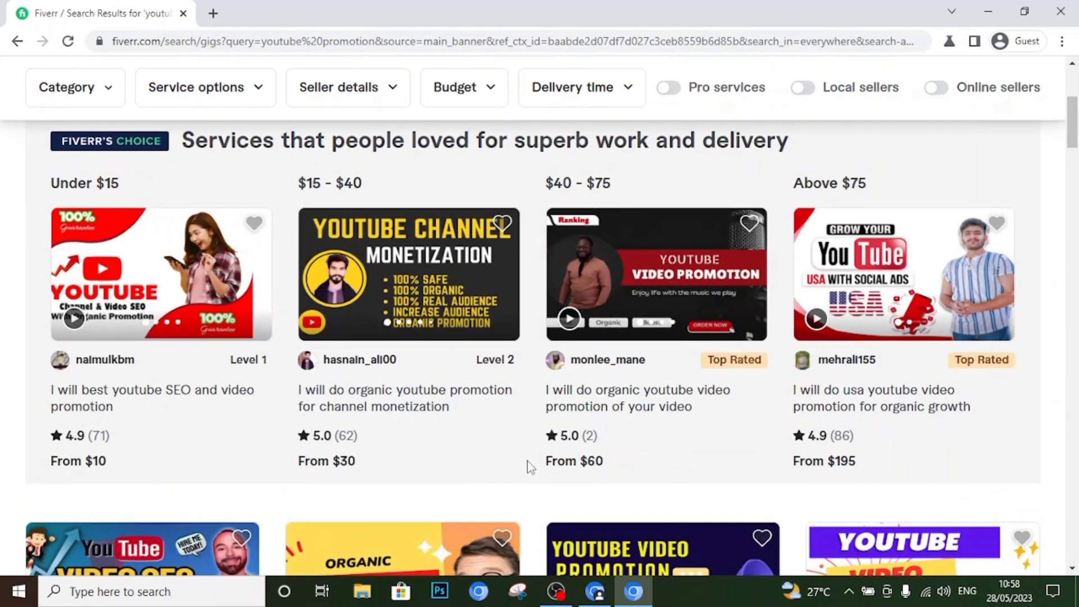
pyautogui.scroll(-10, 531, 468)
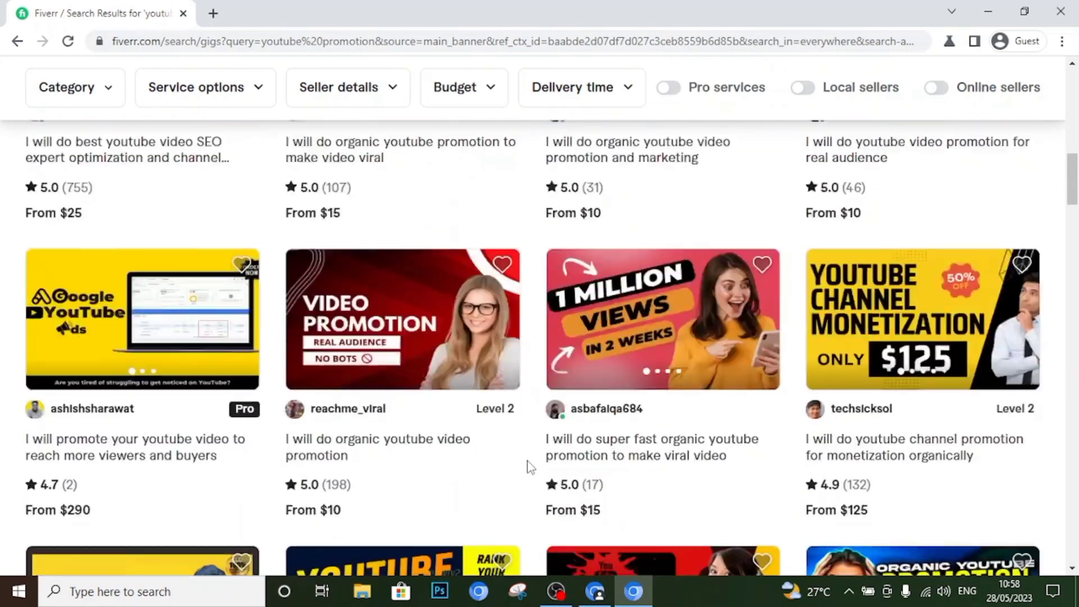
pyautogui.hotkey('alt', 'Tab')
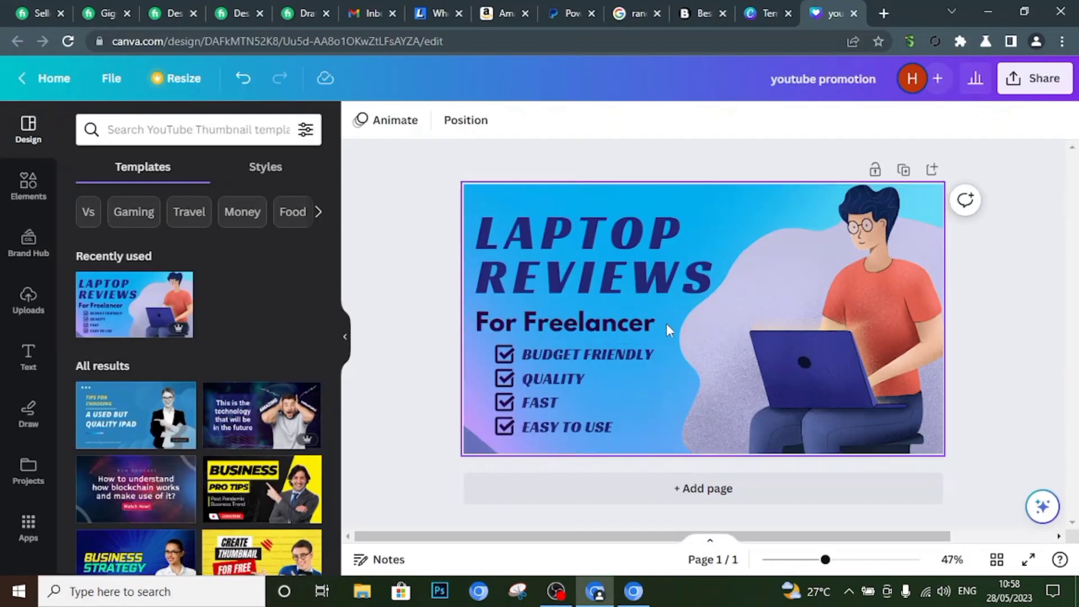
# Replace the thumbnail's blue gradient background with solid red.
pyautogui.click(664, 196)
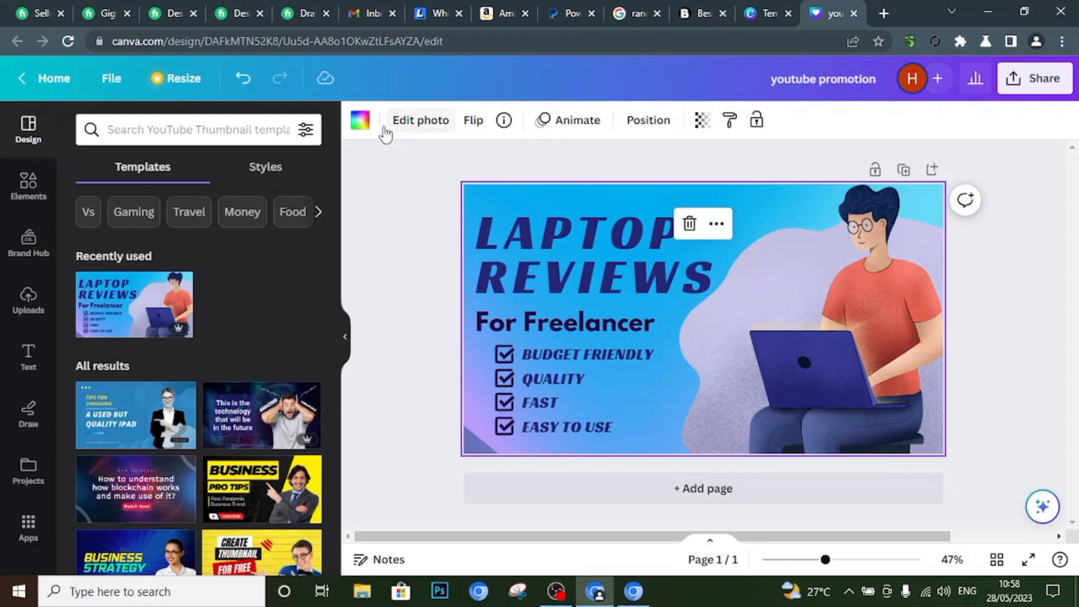
pyautogui.click(360, 120)
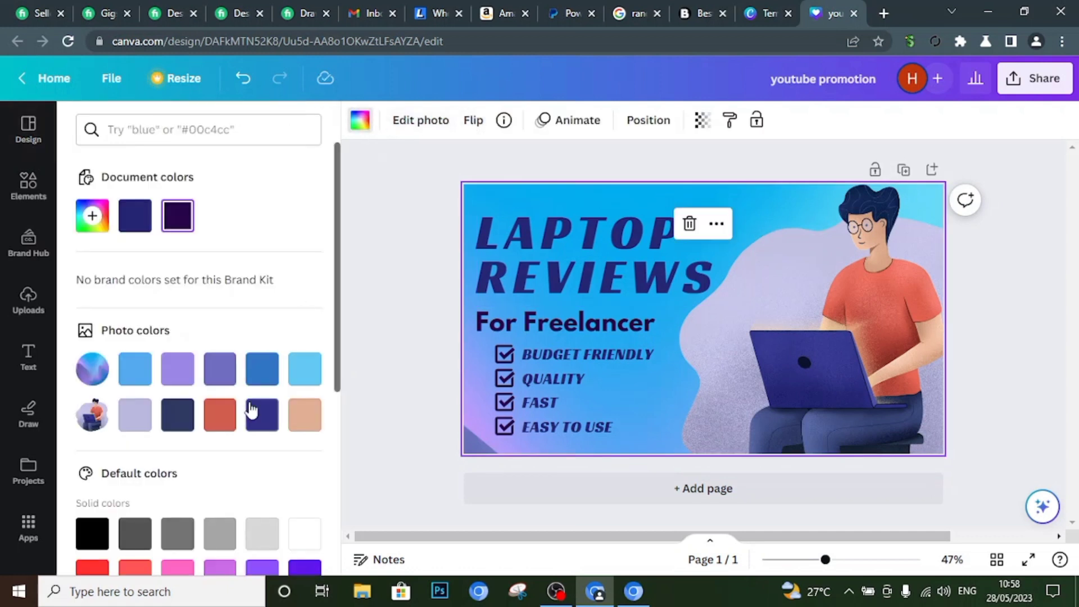
pyautogui.click(104, 568)
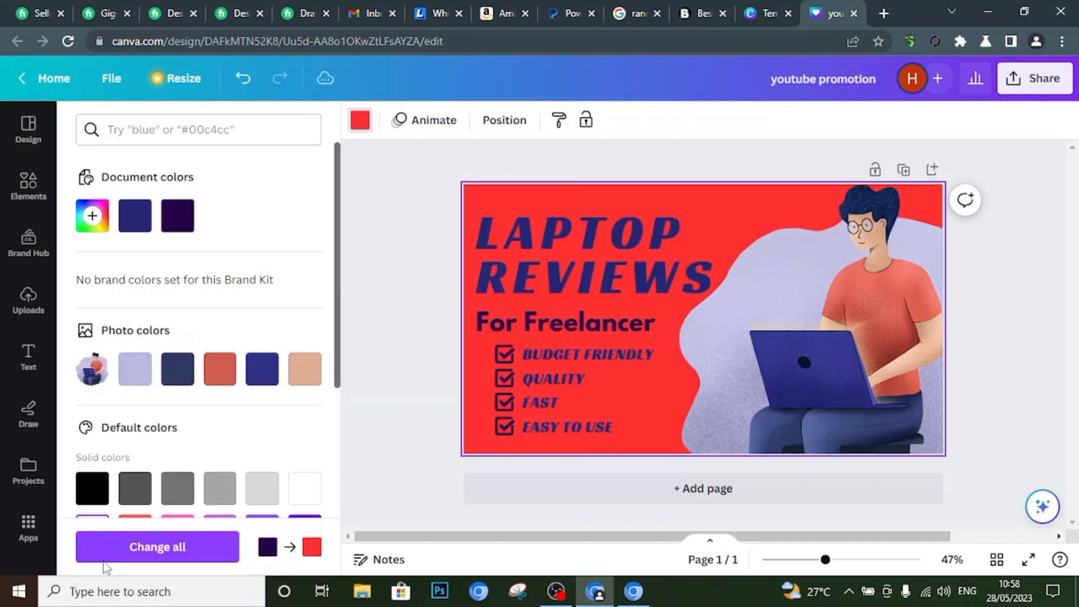
# Change the "LAPTOP REVIEWS" title text color to white.
pyautogui.doubleClick(594, 229)
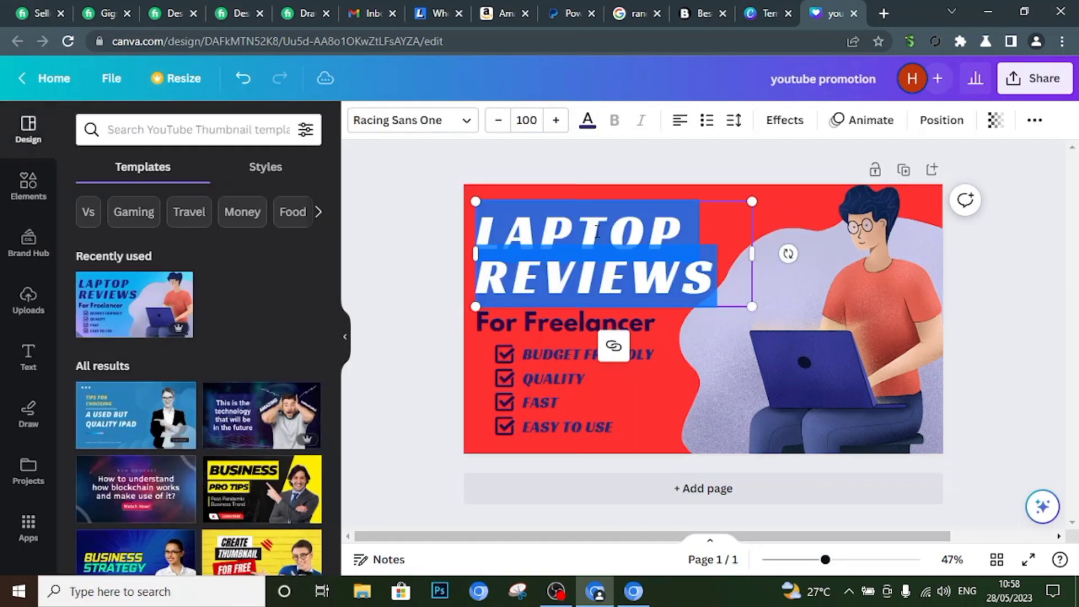
pyautogui.click(587, 124)
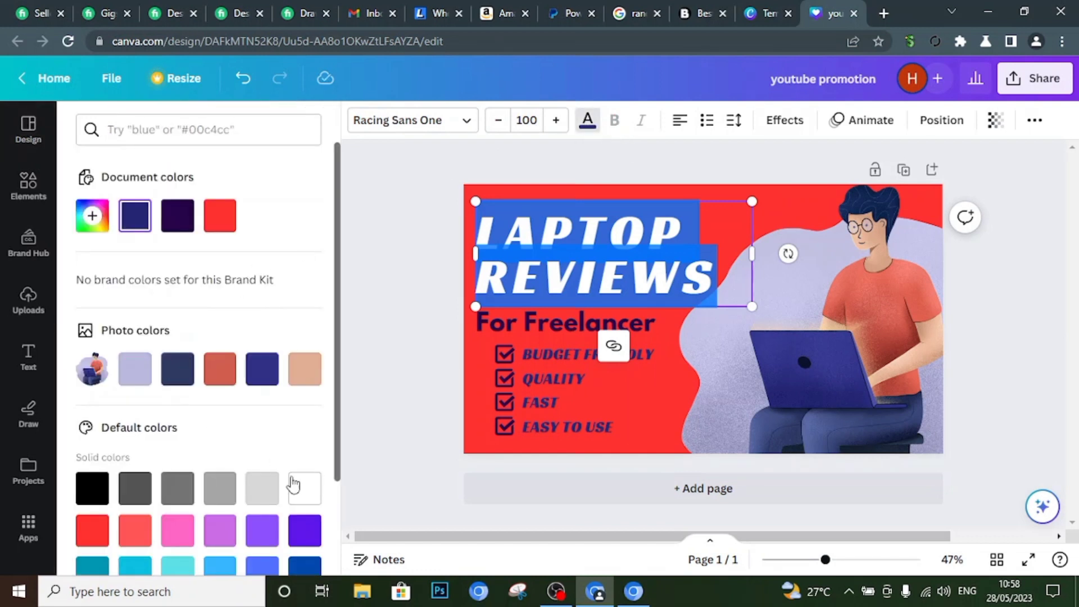
pyautogui.click(295, 486)
pyautogui.click(437, 223)
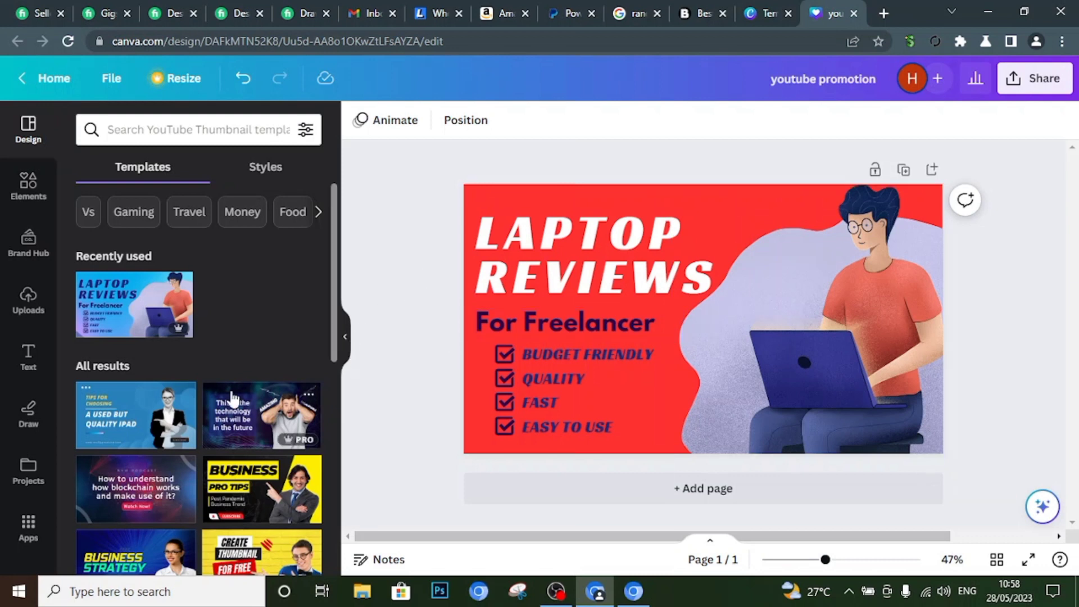
# Replace the design with the "Red, Black and White, Technology and Modern, Informative Youtube Thumbnail" template about recovering deleted files.
pyautogui.scroll(-3, 225, 436)
pyautogui.scroll(-8, 223, 435)
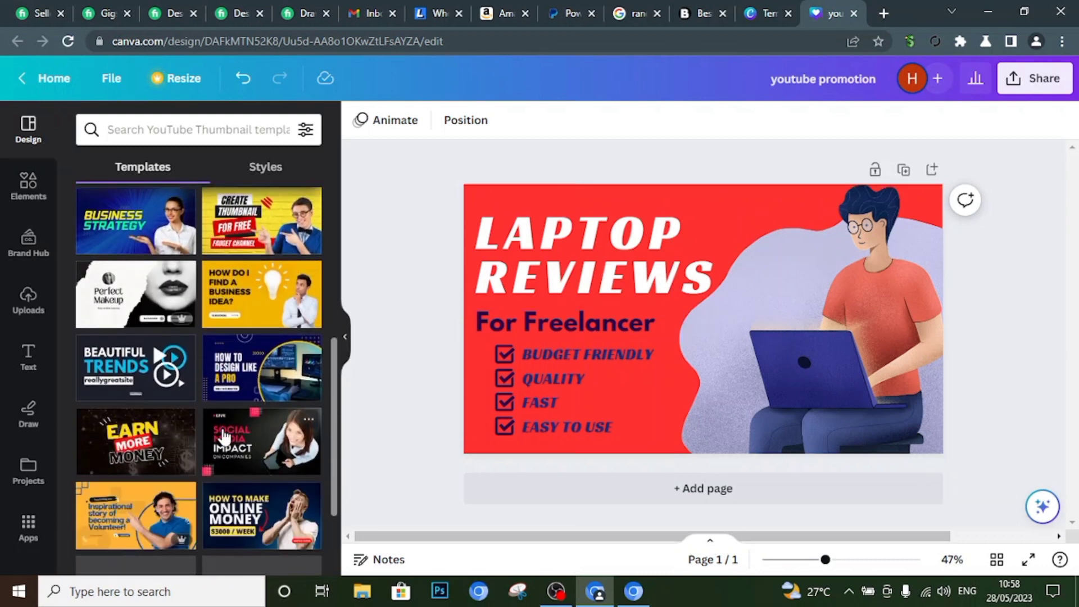
pyautogui.scroll(-3, 225, 436)
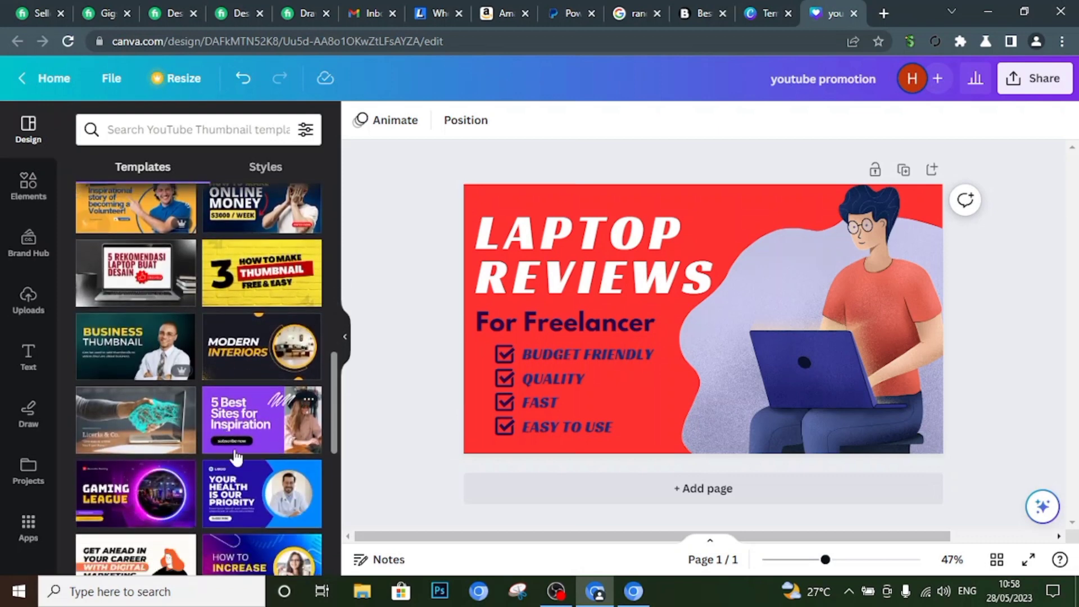
pyautogui.scroll(-7, 236, 456)
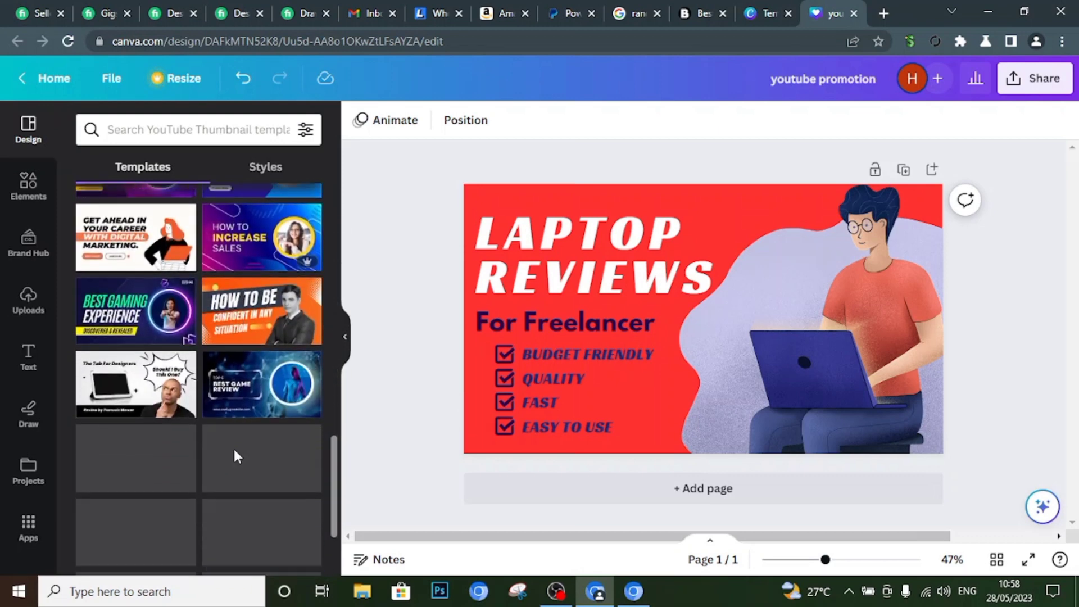
pyautogui.scroll(-2, 233, 450)
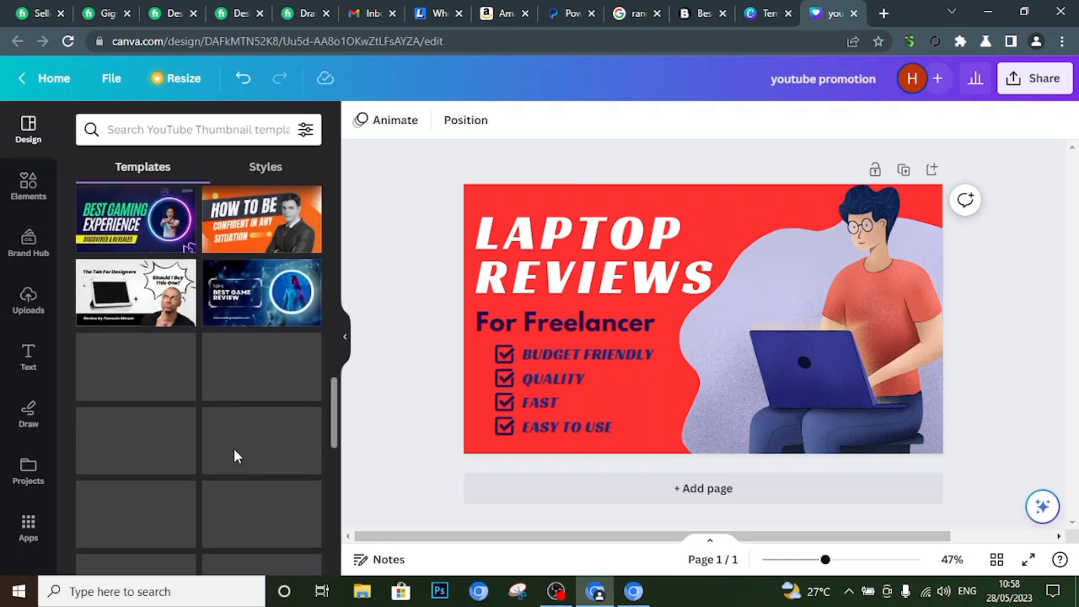
pyautogui.scroll(-3, 233, 450)
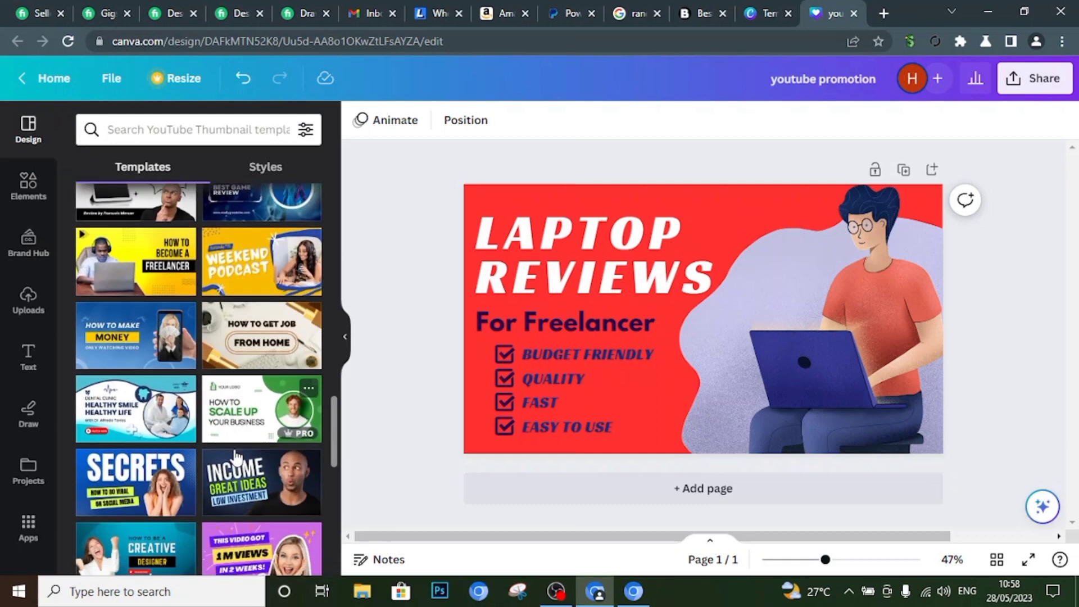
pyautogui.scroll(-4, 234, 454)
pyautogui.scroll(-2, 238, 487)
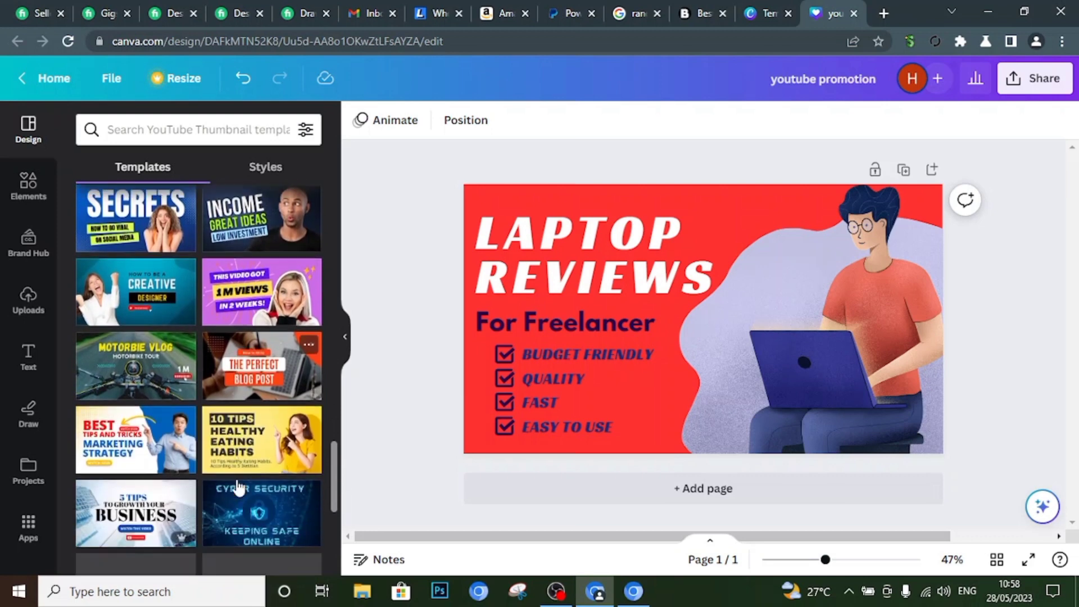
pyautogui.scroll(-5, 239, 488)
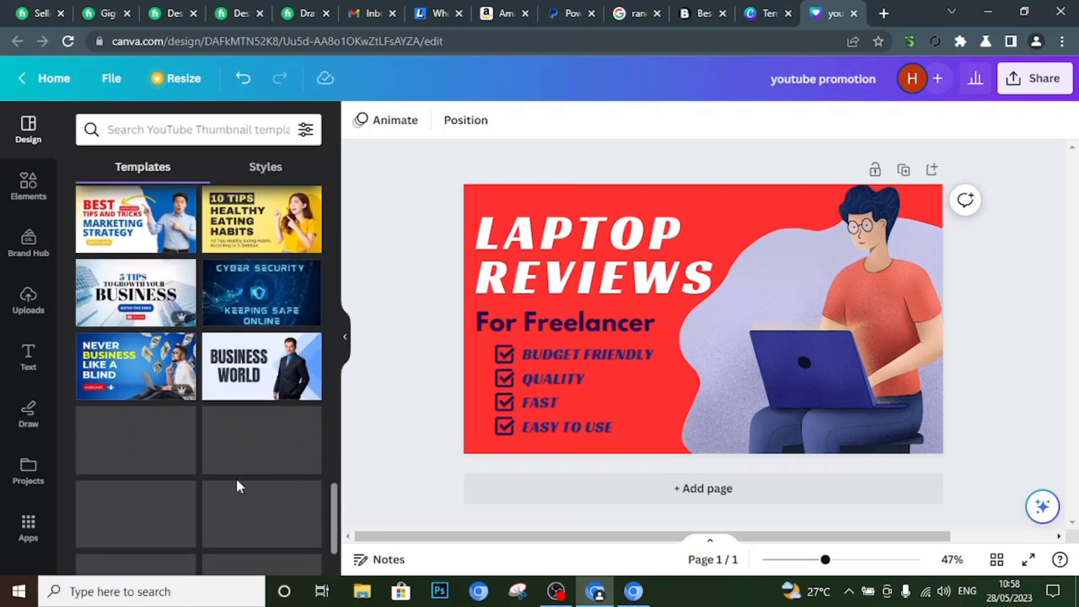
pyautogui.scroll(-5, 237, 483)
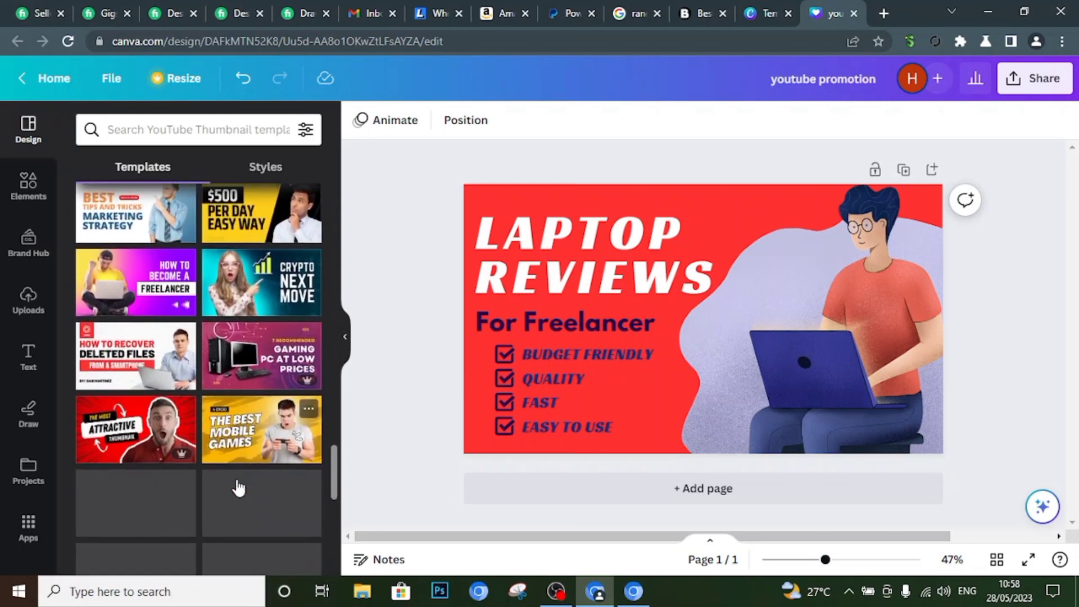
pyautogui.scroll(-1, 213, 421)
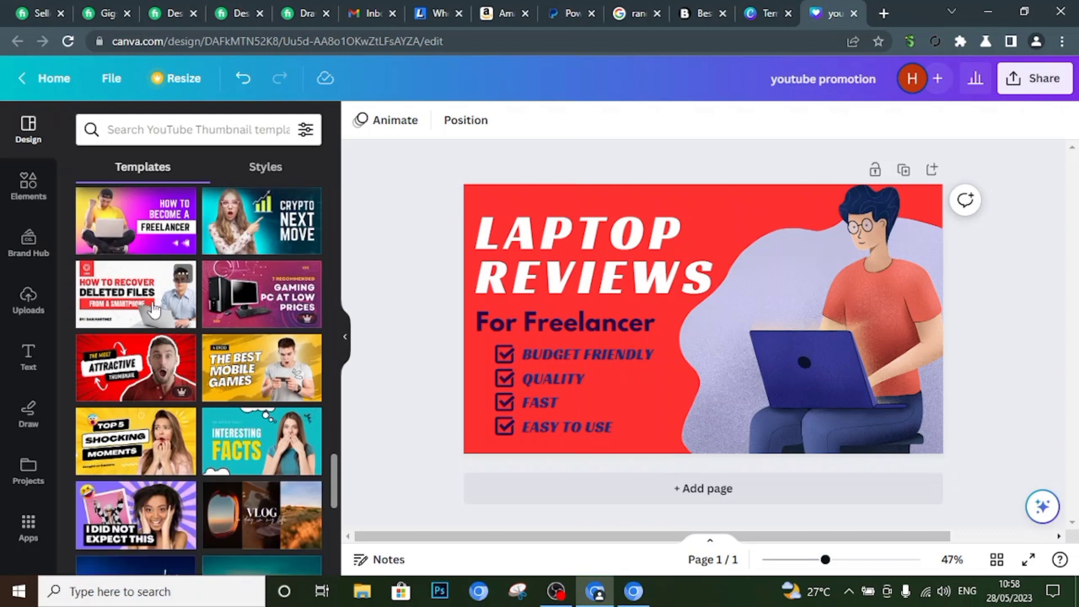
pyautogui.click(154, 309)
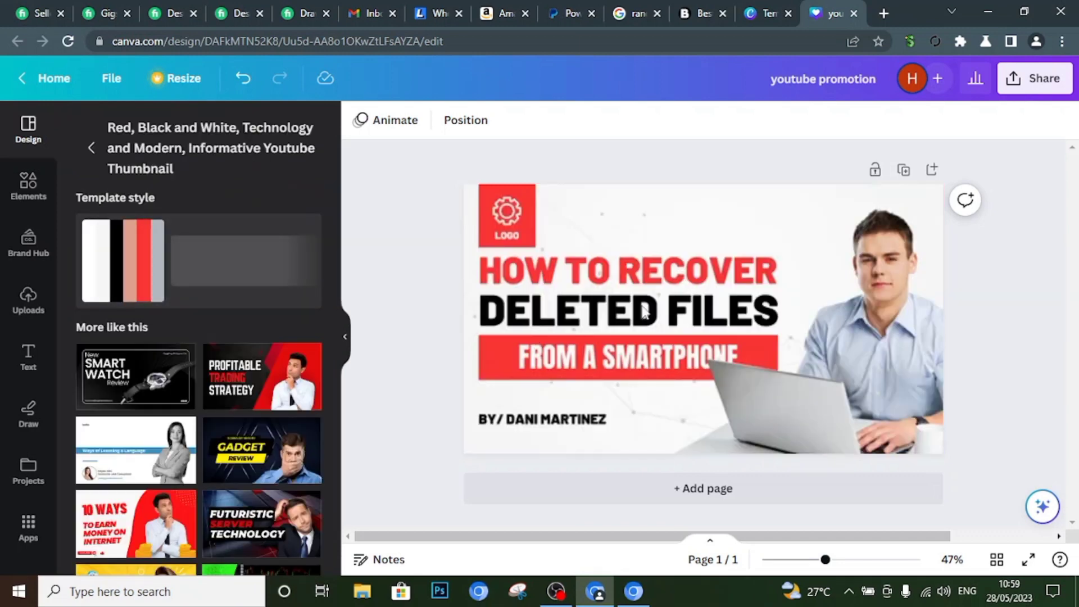
pyautogui.click(517, 218)
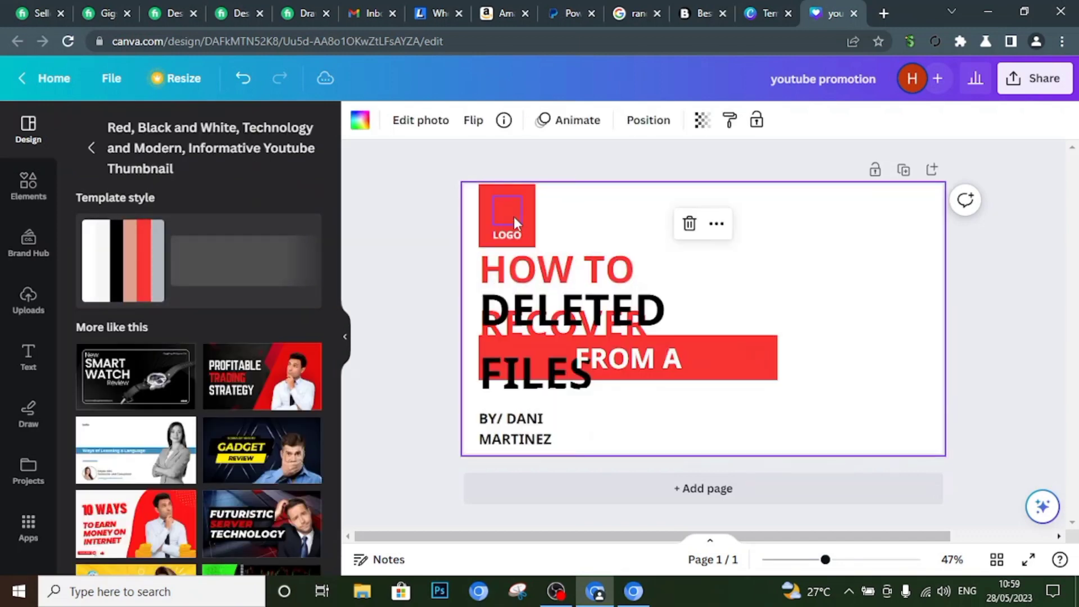
pyautogui.click(513, 217)
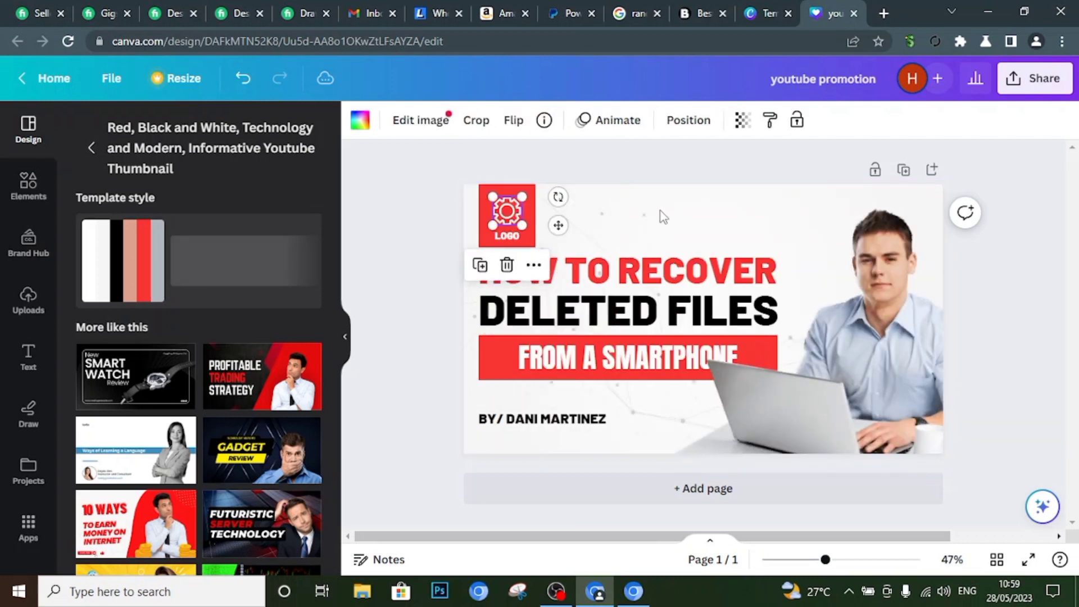
pyautogui.click(613, 218)
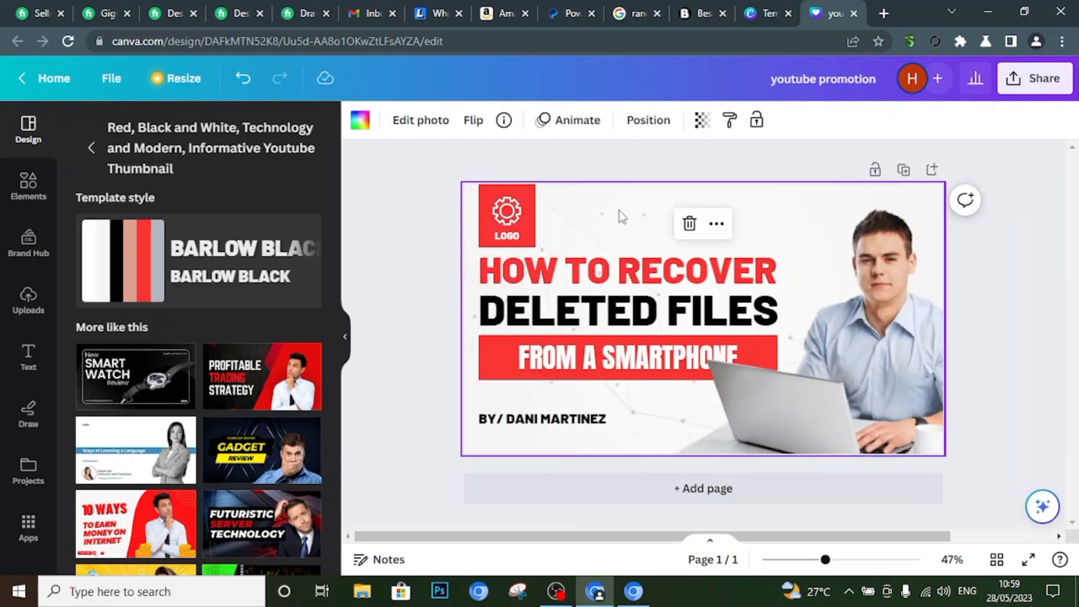
# Search Google Images for "youtube logo" in a new browser tab.
pyautogui.click(884, 14)
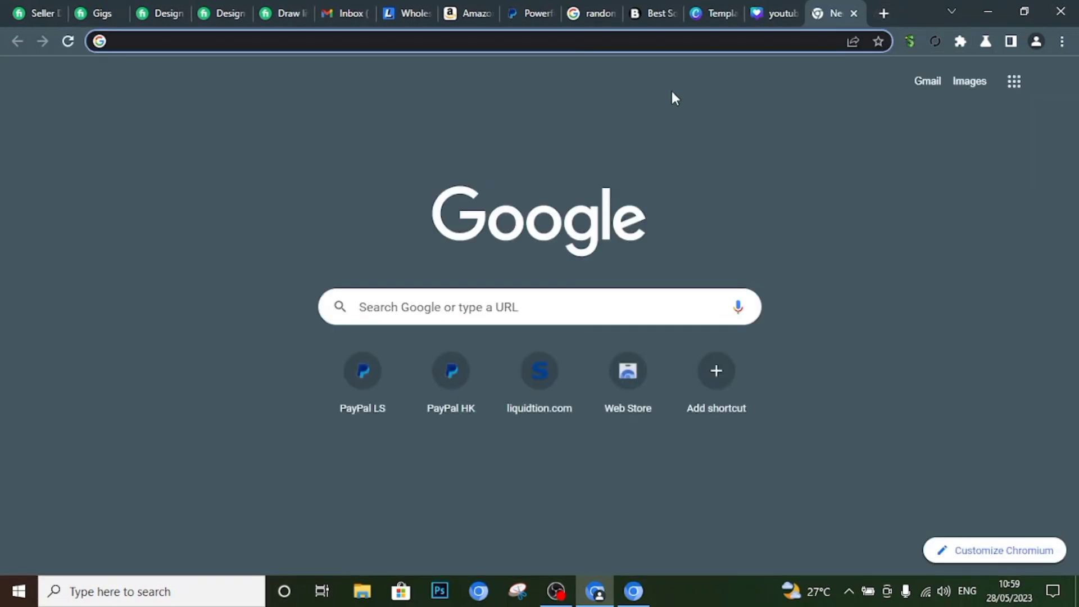
pyautogui.write('youtu')
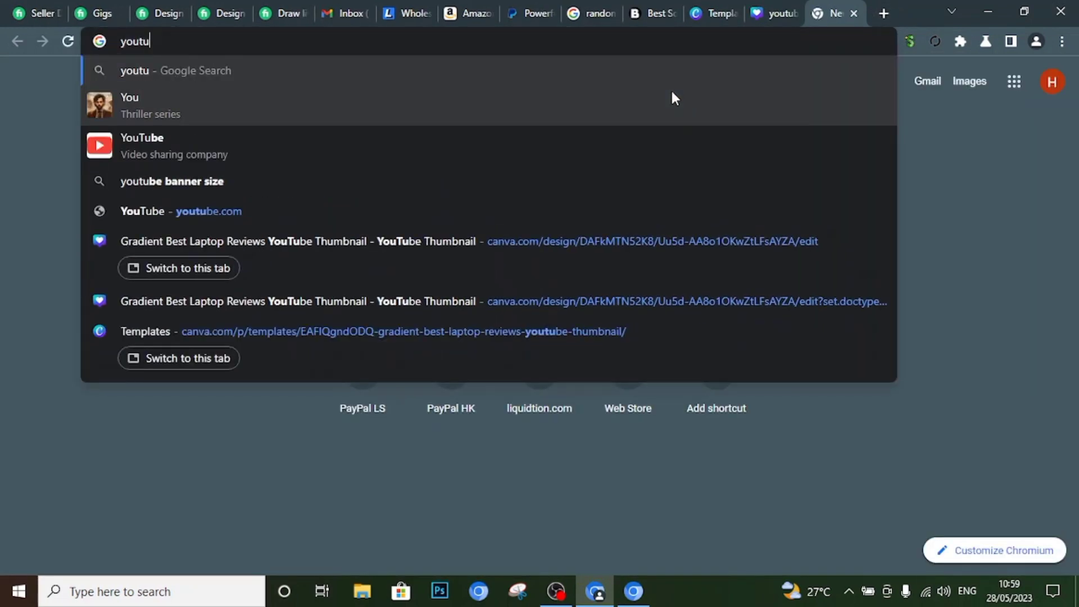
pyautogui.write('be logo')
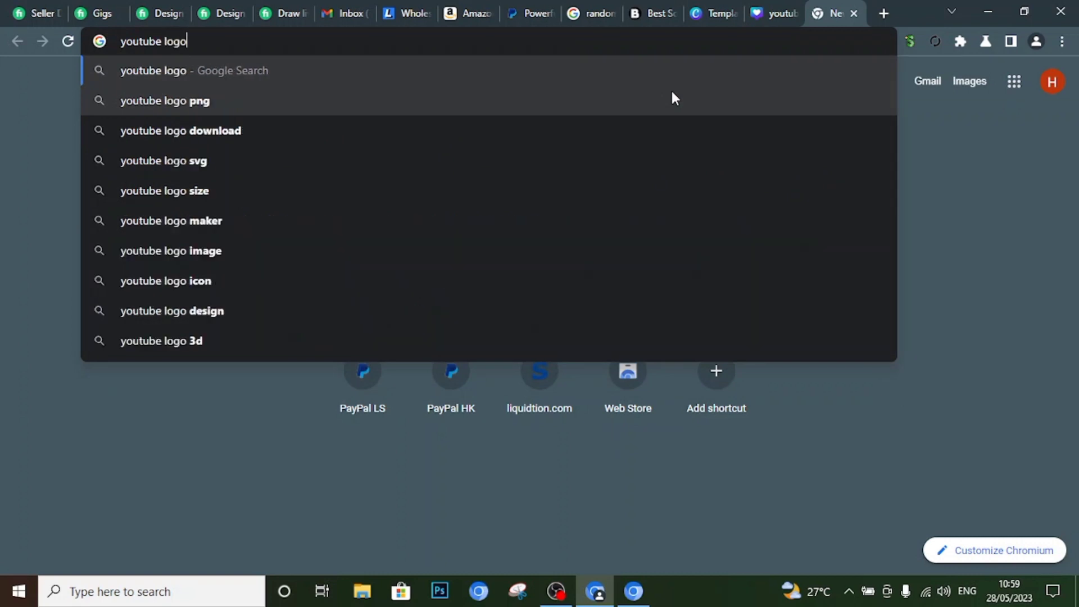
pyautogui.press('Return')
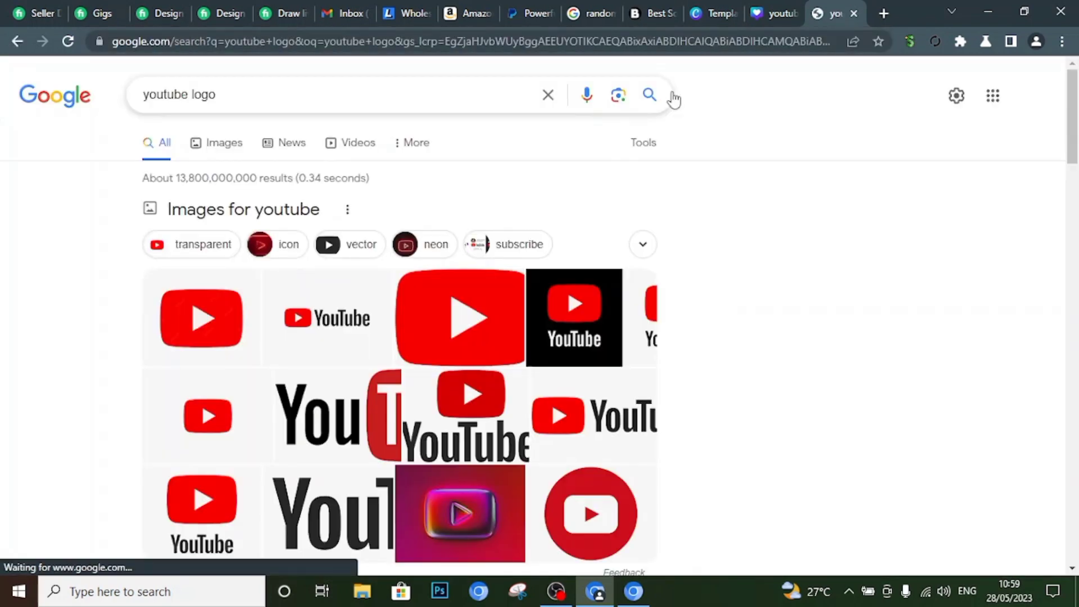
pyautogui.click(224, 144)
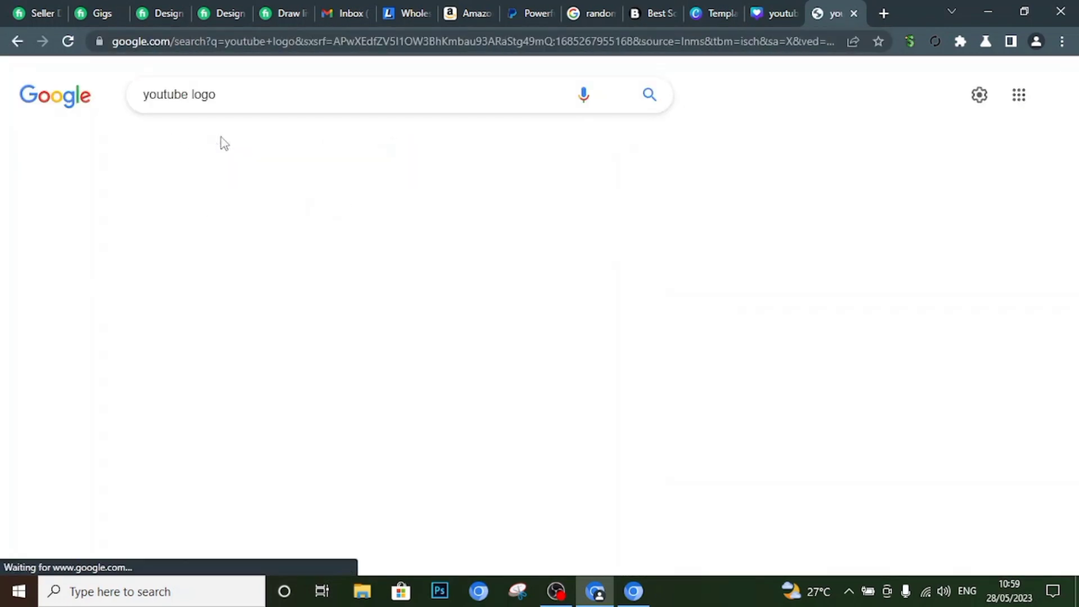
# Choose the Wikipedia "Logo of YouTube (2015-2017).svg" image from the results and open its larger preview.
pyautogui.scroll(-2, 471, 321)
pyautogui.scroll(-1, 472, 321)
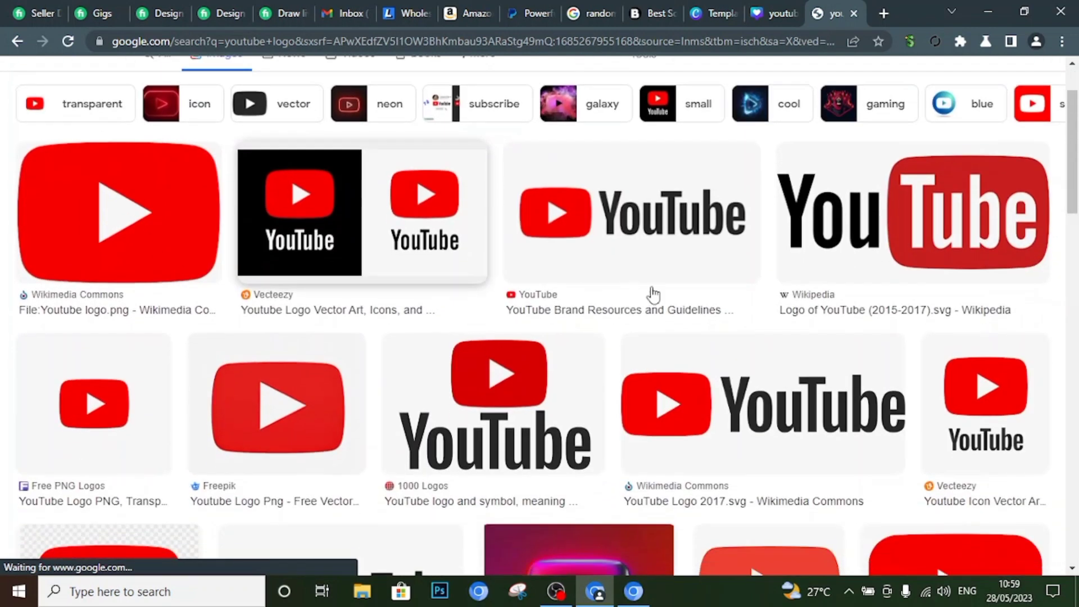
pyautogui.click(855, 250)
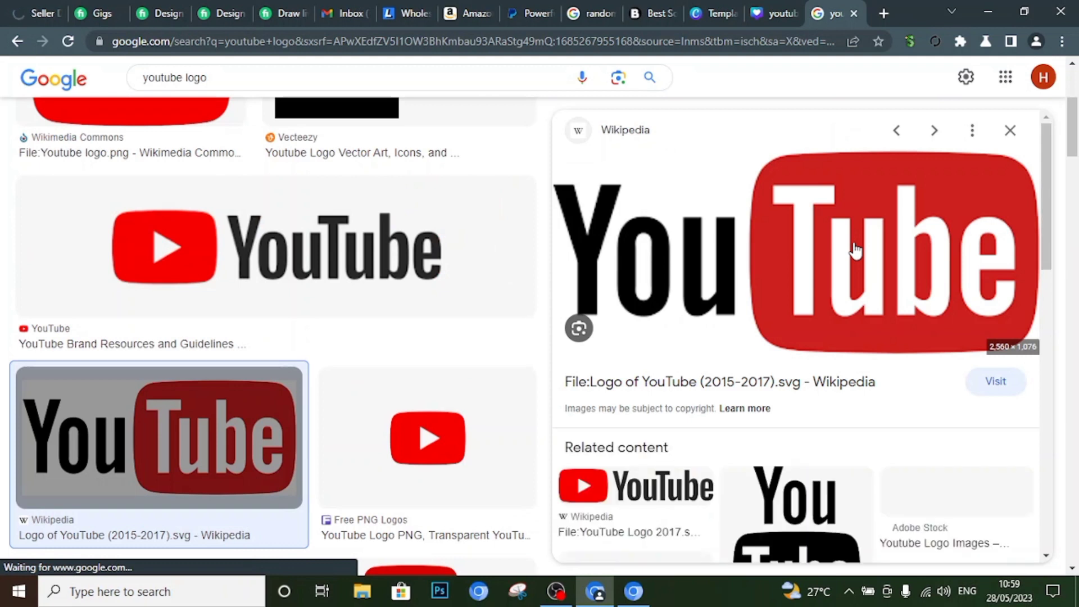
# Save the previewed Wikipedia YouTube logo image to the computer.
pyautogui.scroll(2, 815, 258)
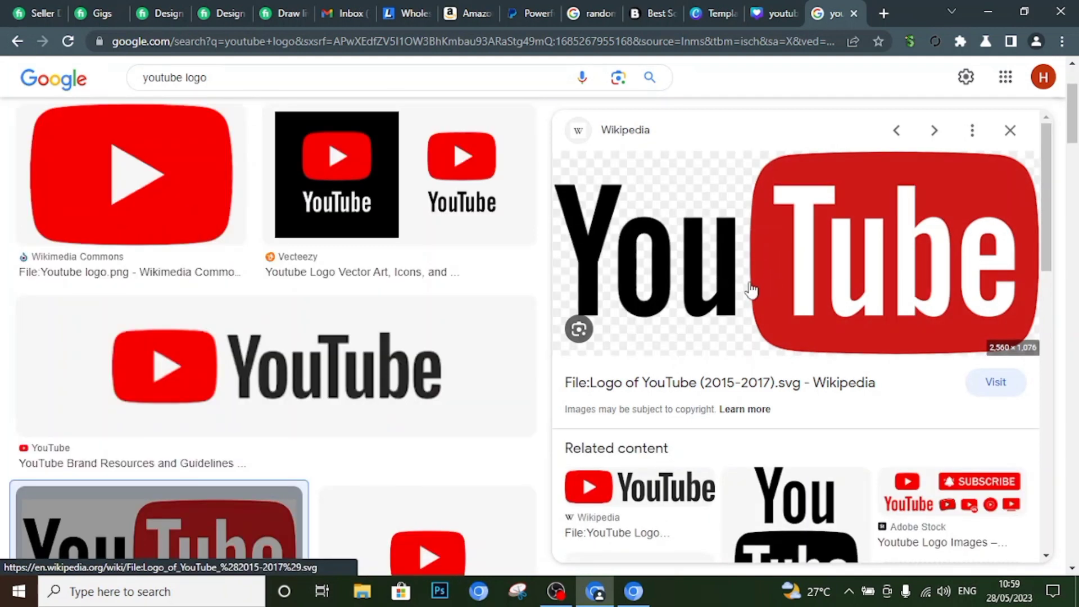
pyautogui.rightClick(757, 277)
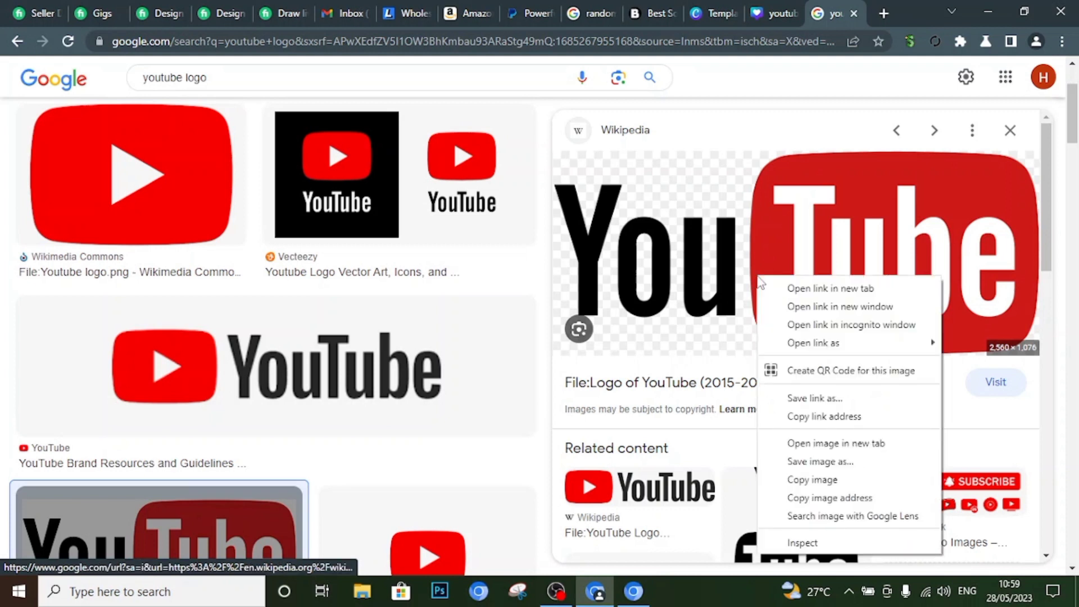
pyautogui.click(830, 460)
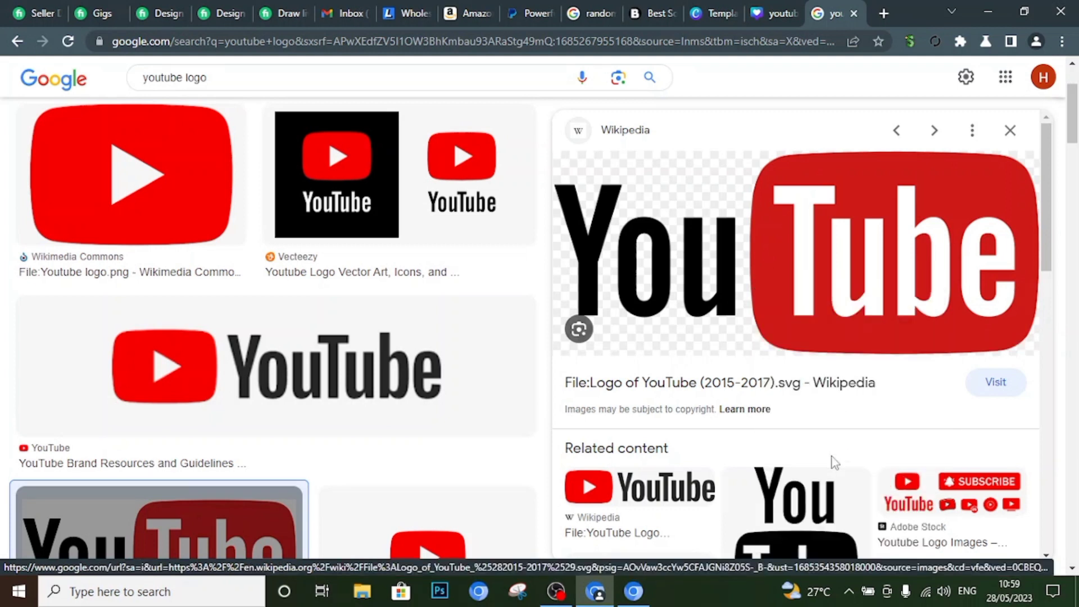
pyautogui.press('Return')
# Switch back to the Canva design and upload the downloaded YouTube logo to the uploaded images.
pyautogui.click(764, 13)
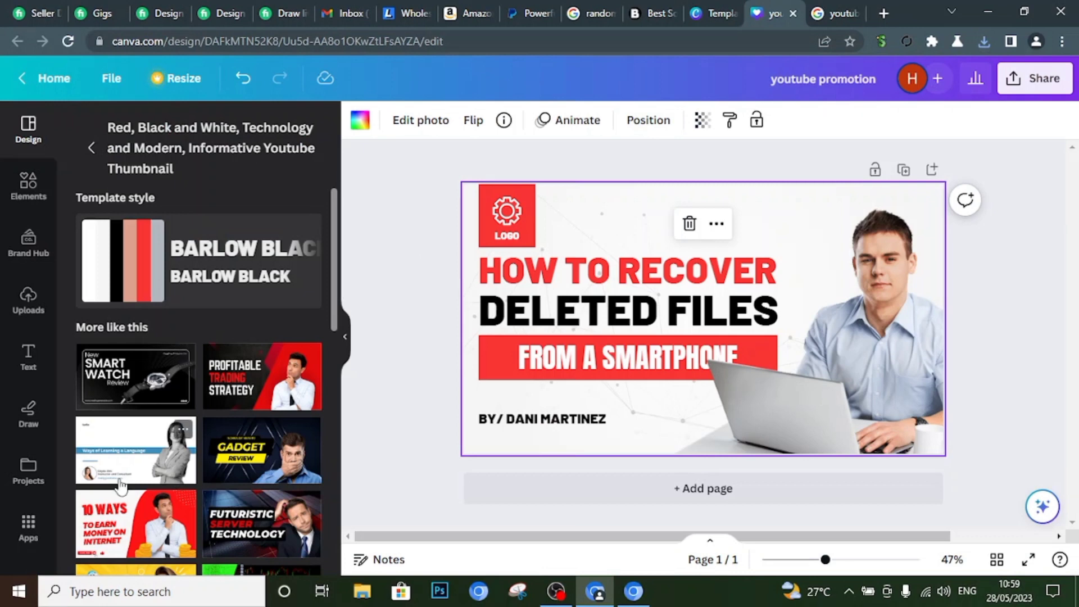
pyautogui.click(27, 294)
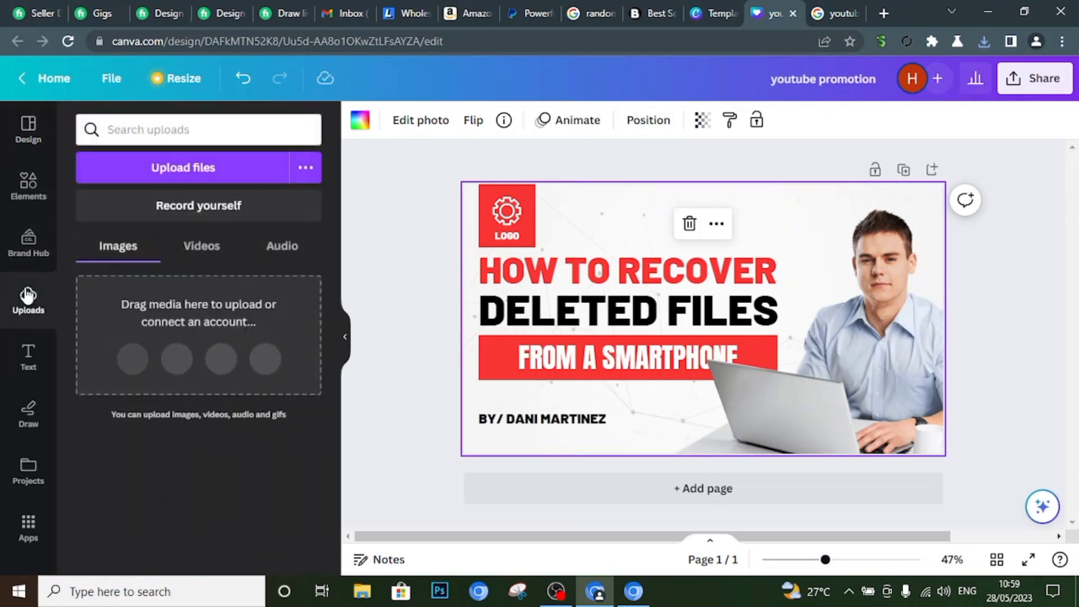
pyautogui.click(982, 42)
pyautogui.moveTo(855, 136); pyautogui.dragTo(573, 236)
pyautogui.moveTo(282, 326); pyautogui.dragTo(282, 327)
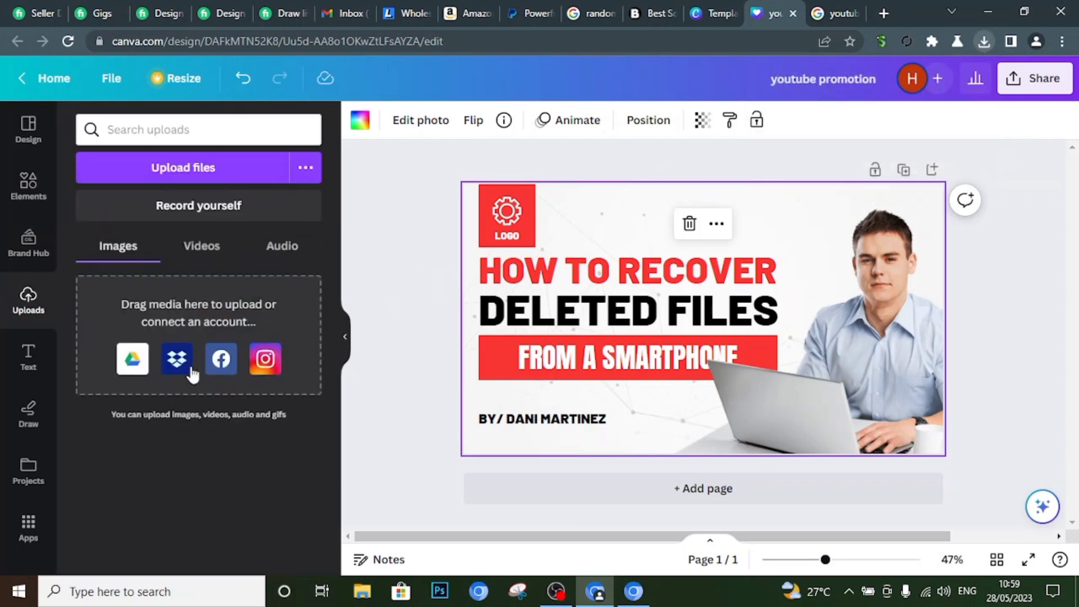
# Change the thumbnail's background color to the red from the document colors.
pyautogui.doubleClick(613, 269)
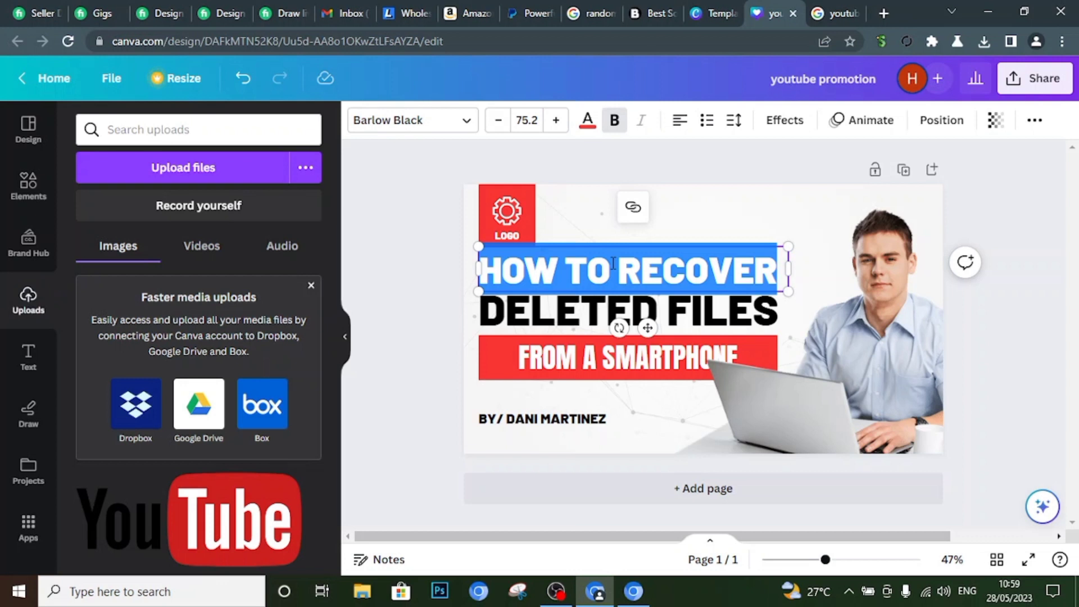
pyautogui.click(585, 219)
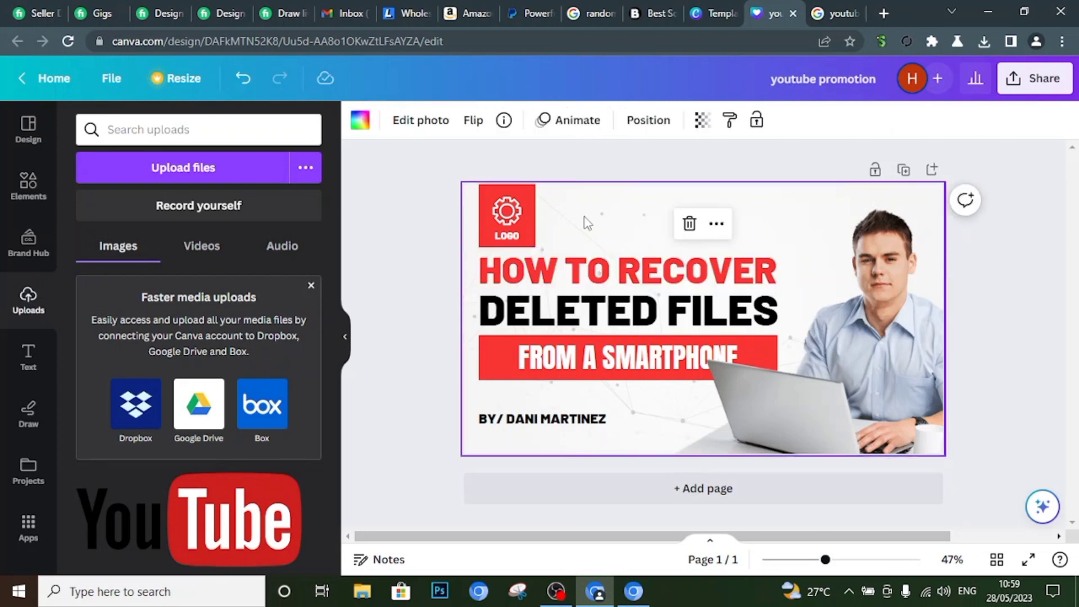
pyautogui.click(360, 120)
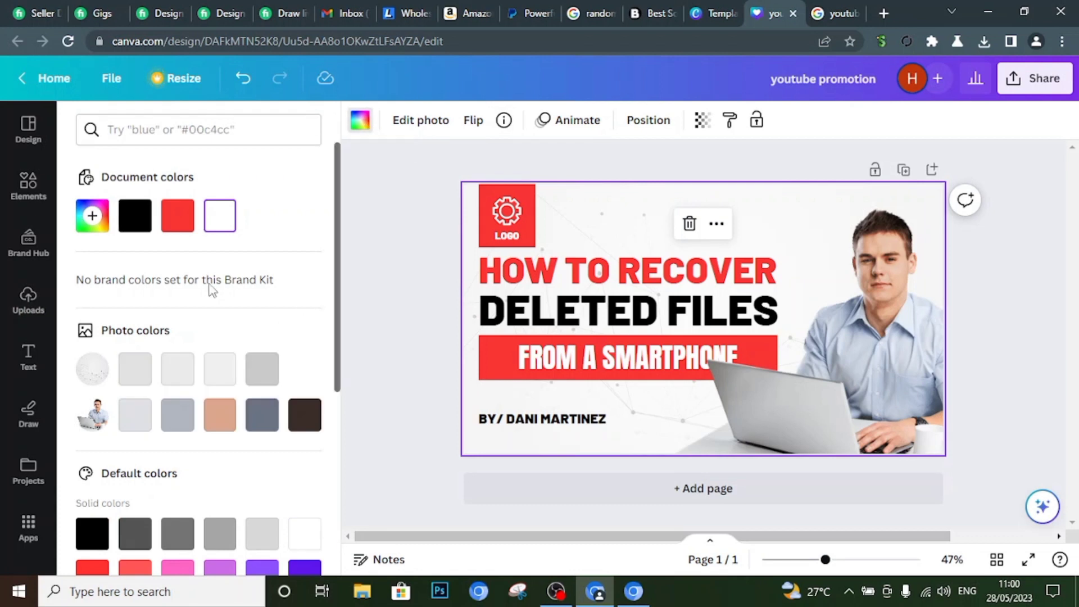
pyautogui.click(186, 227)
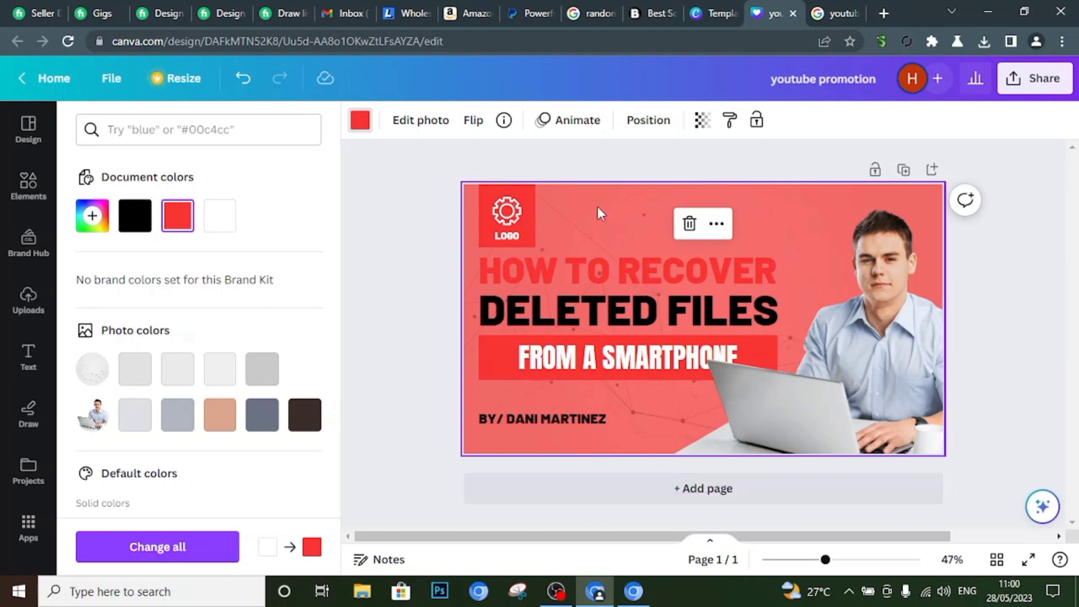
# Delete the gear icon and the red "LOGO" placeholder box above the headline.
pyautogui.click(507, 223)
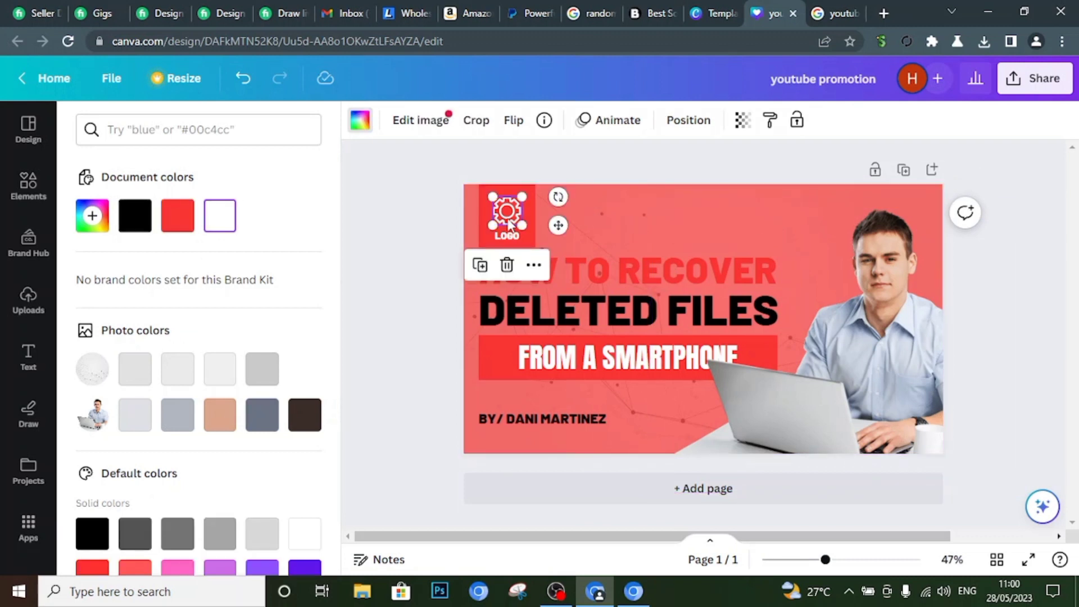
pyautogui.press('Delete')
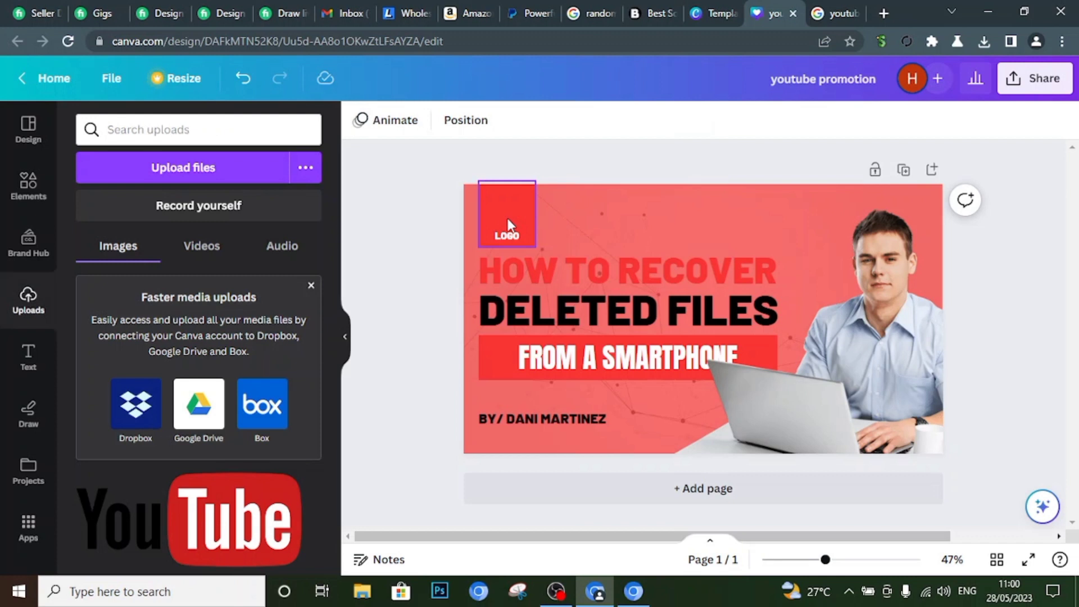
pyautogui.click(508, 223)
pyautogui.press('Delete')
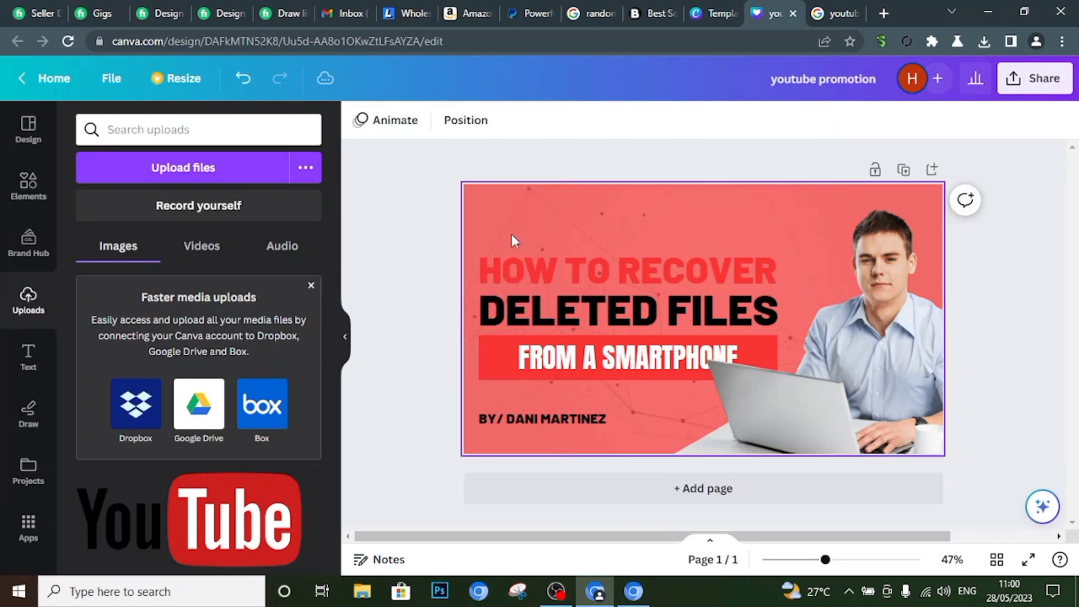
# Change the "HOW TO RECOVER" headline text color to white (#ffffff).
pyautogui.click(557, 274)
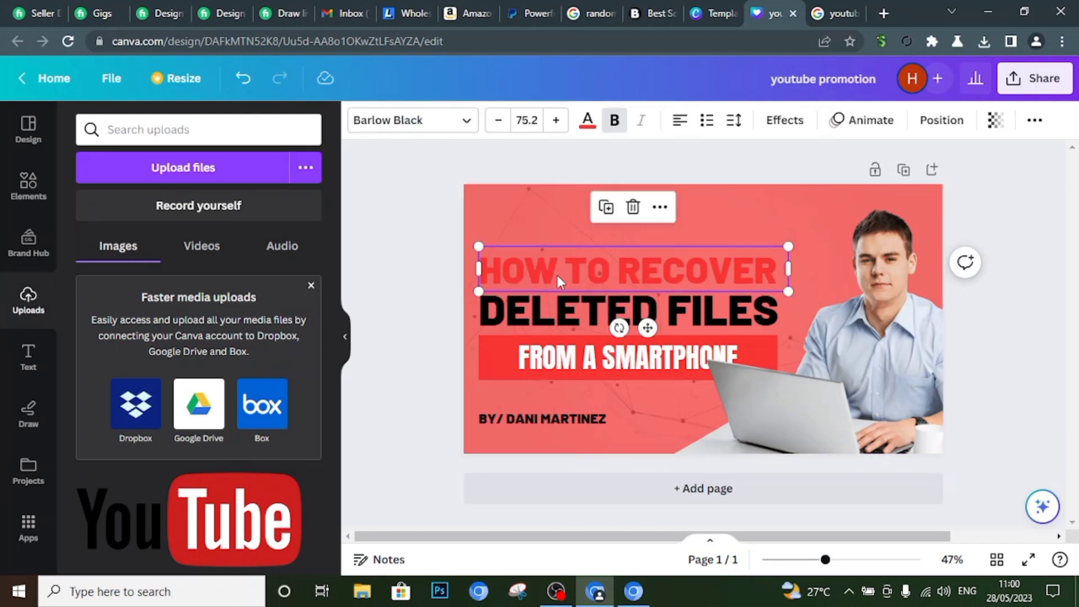
pyautogui.click(558, 274)
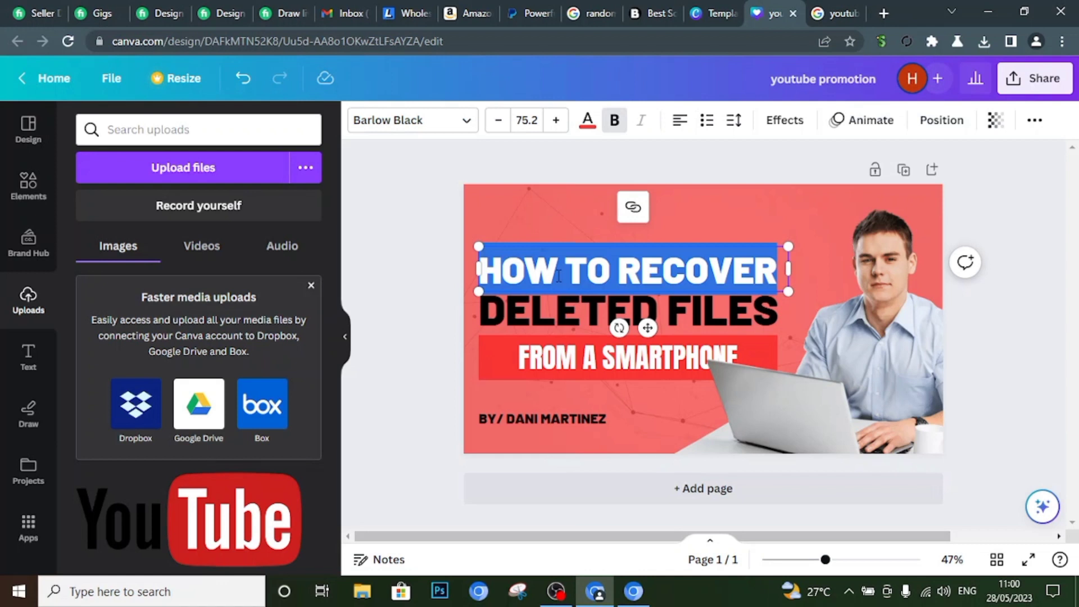
pyautogui.click(585, 121)
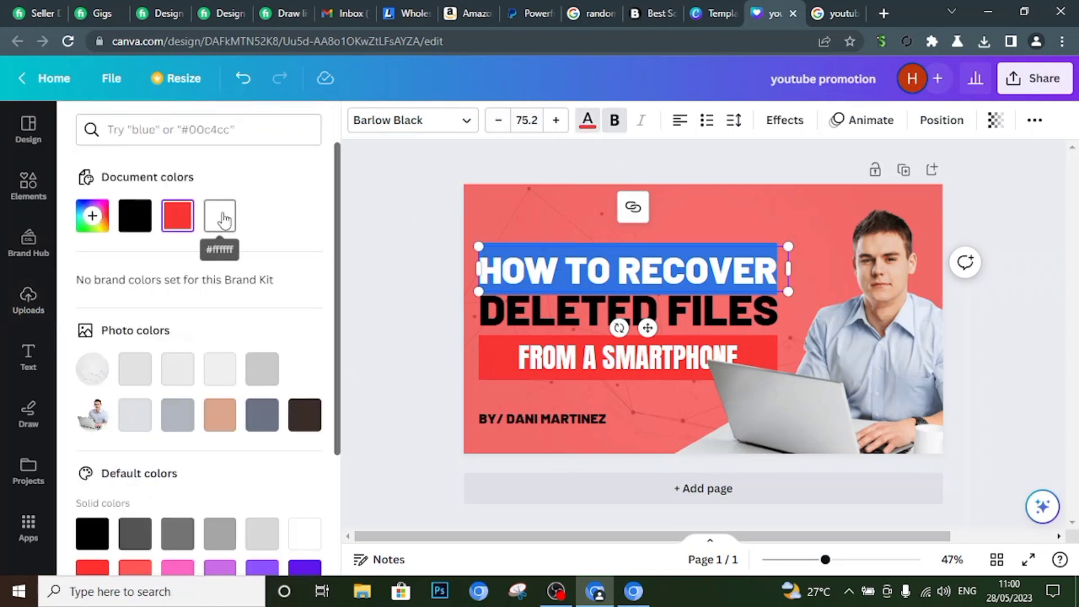
pyautogui.click(222, 219)
# Delete the black "DELETED FILES" text line from the thumbnail.
pyautogui.click(548, 313)
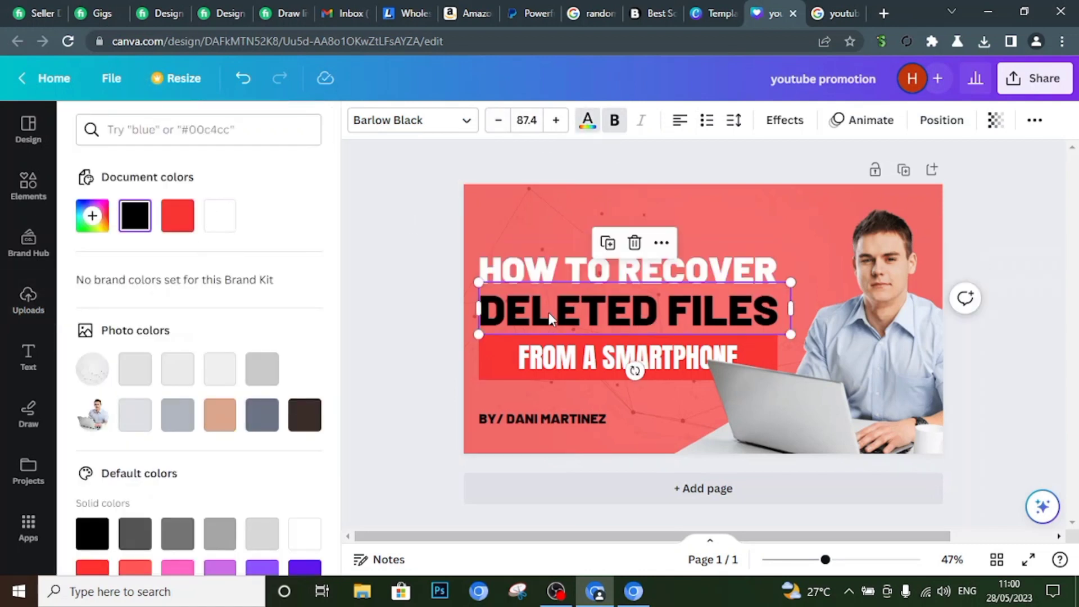
pyautogui.click(548, 313)
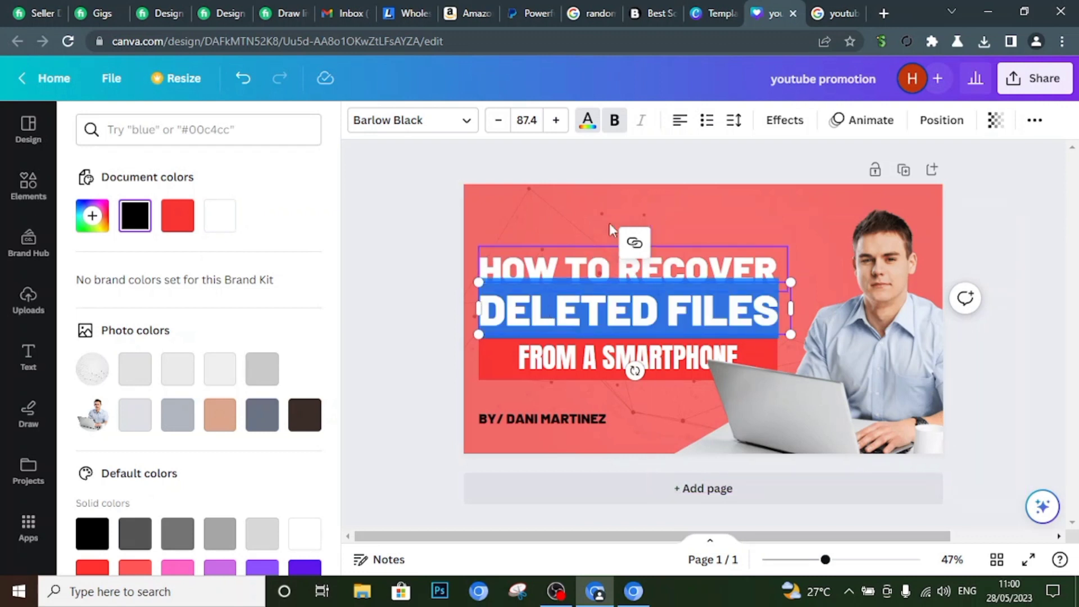
pyautogui.click(707, 216)
pyautogui.click(600, 315)
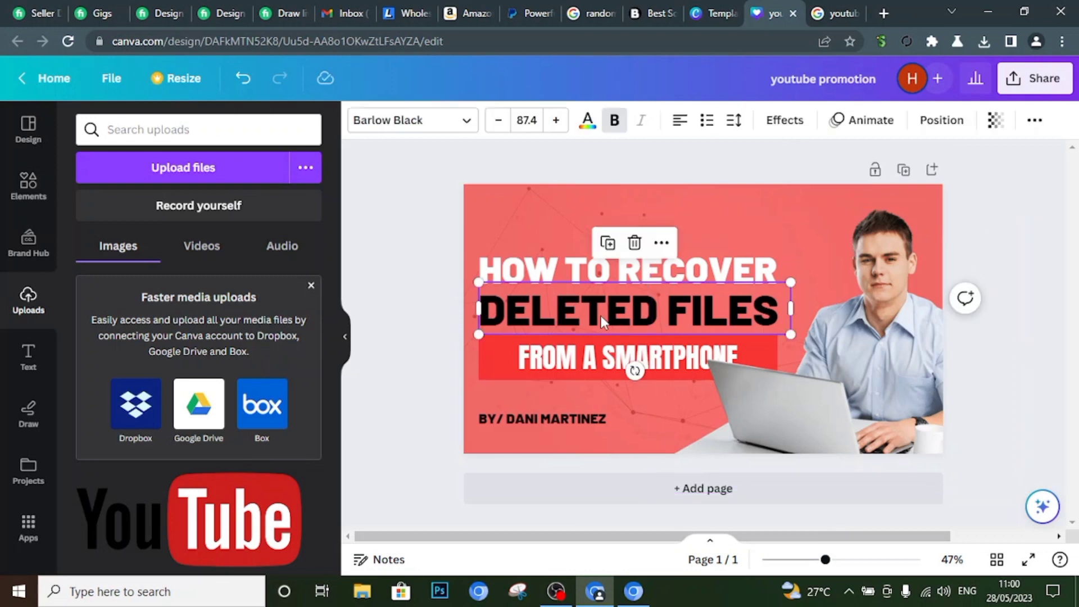
pyautogui.click(636, 241)
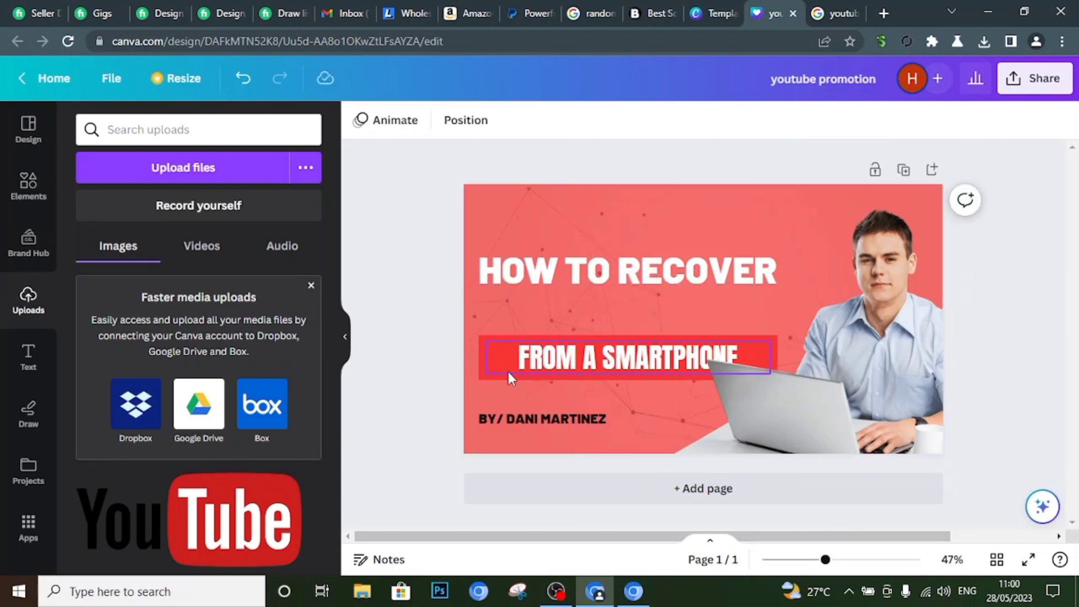
# Recolor the rectangle behind "FROM A SMARTPHONE", trying black and green before settling on dark blue.
pyautogui.click(480, 364)
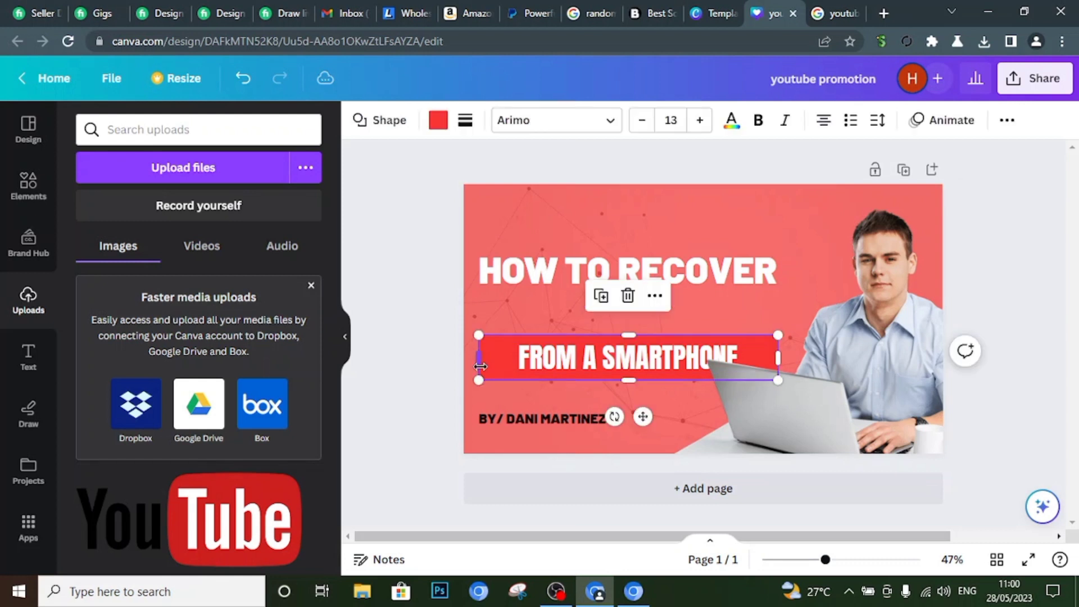
pyautogui.click(438, 121)
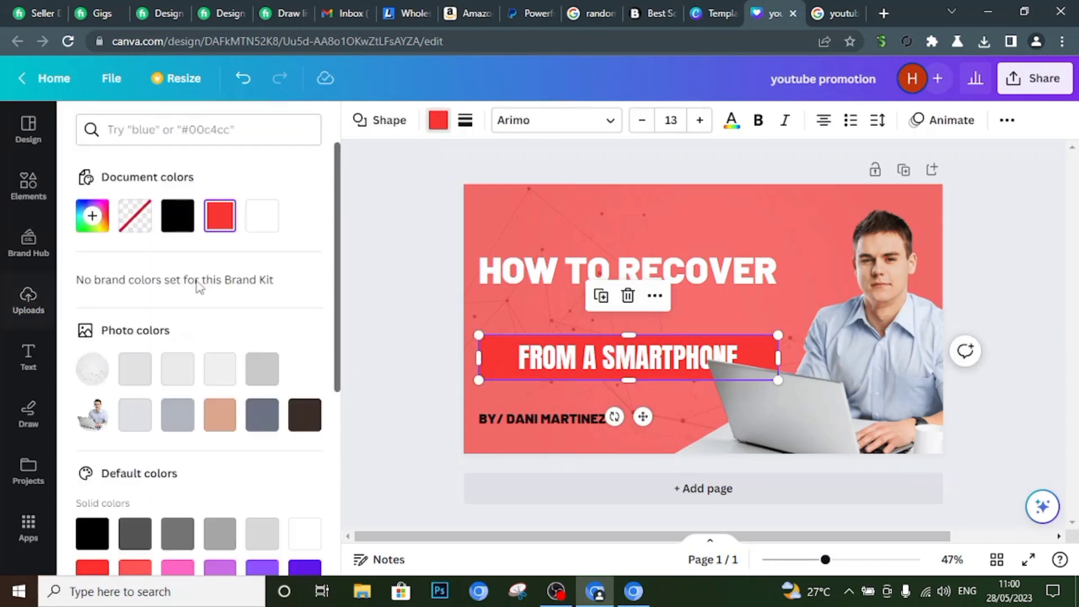
pyautogui.scroll(-3, 216, 446)
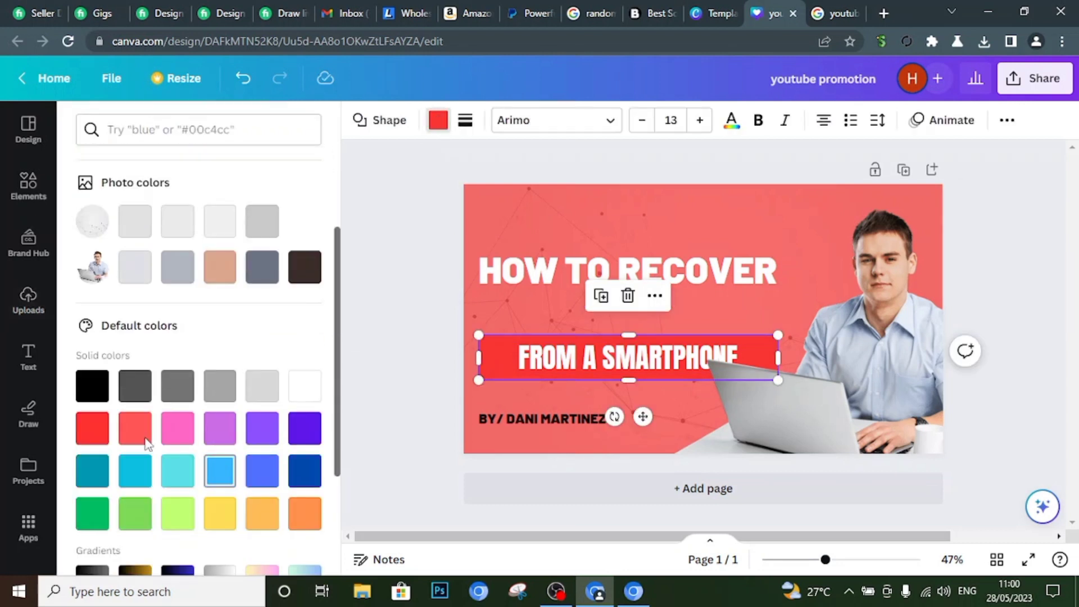
pyautogui.click(94, 400)
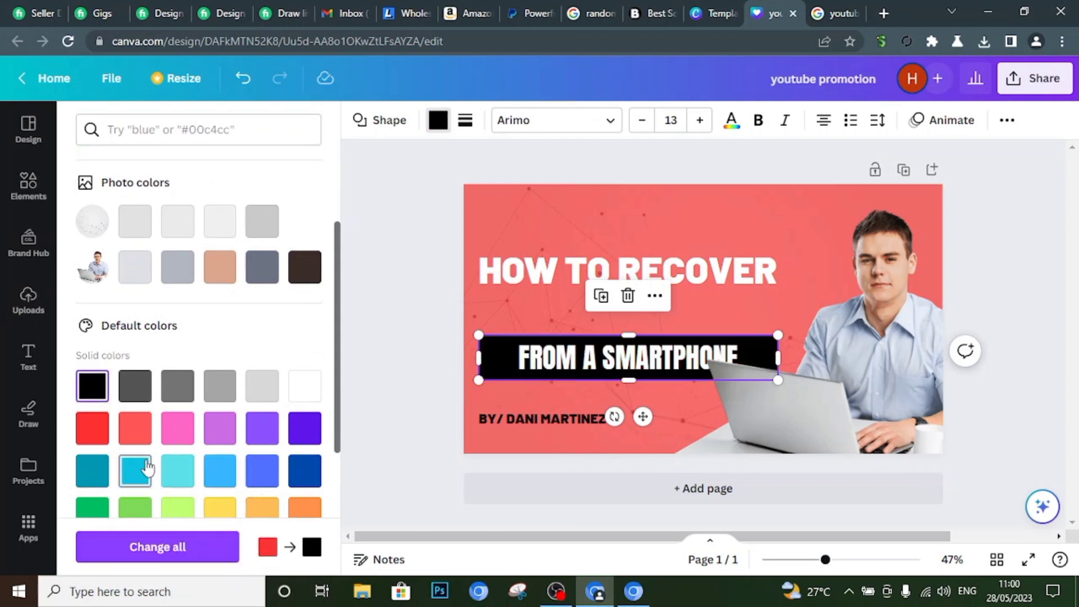
pyautogui.click(94, 507)
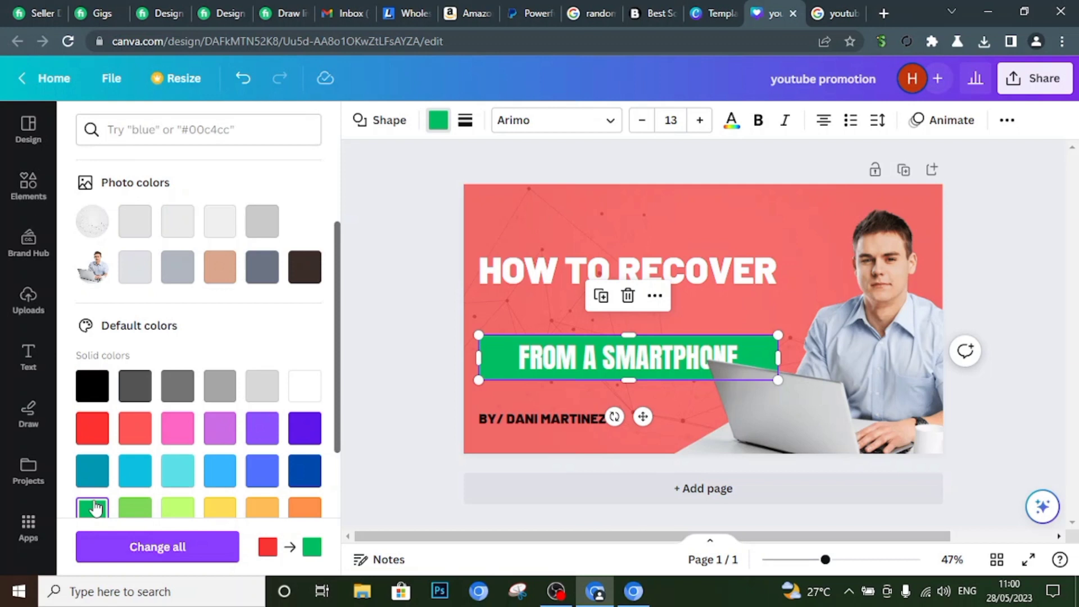
pyautogui.click(299, 479)
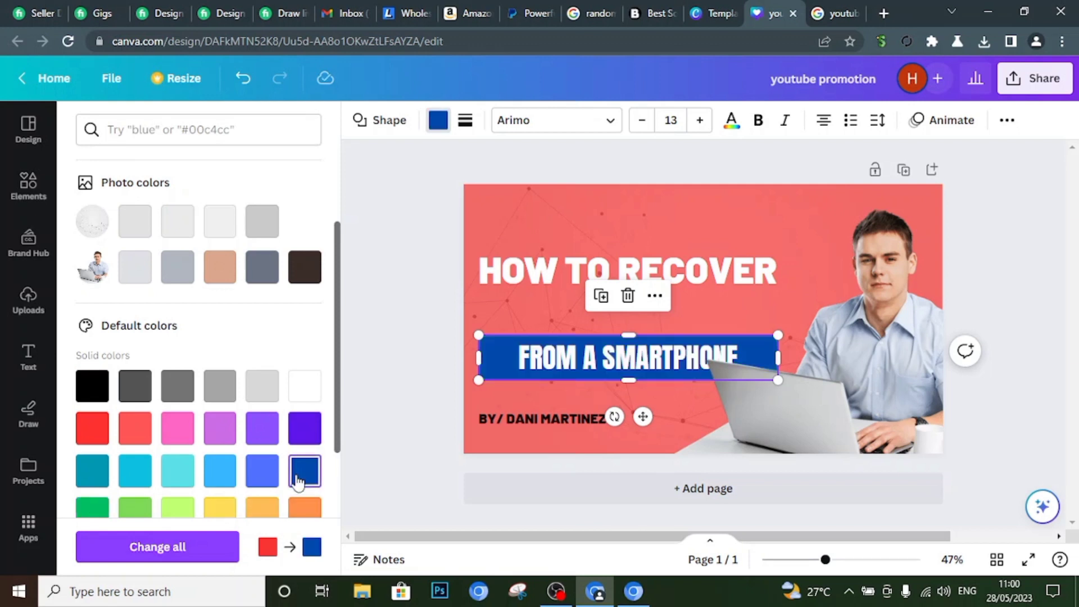
pyautogui.click(654, 196)
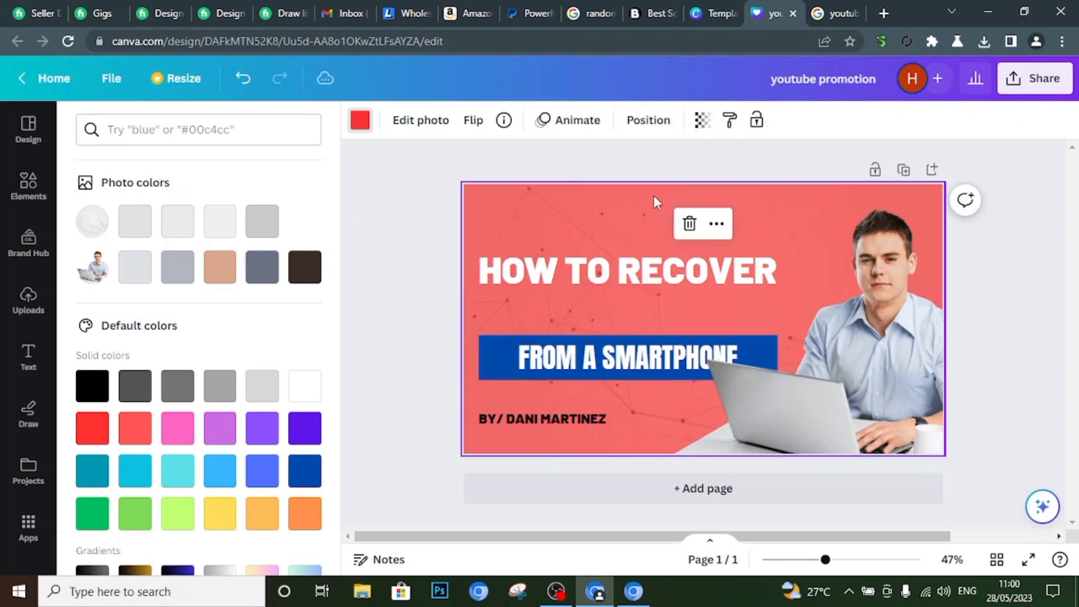
# Insert the uploaded YouTube logo, shrink it to roughly half its size and move it slightly below the headline.
pyautogui.click(28, 301)
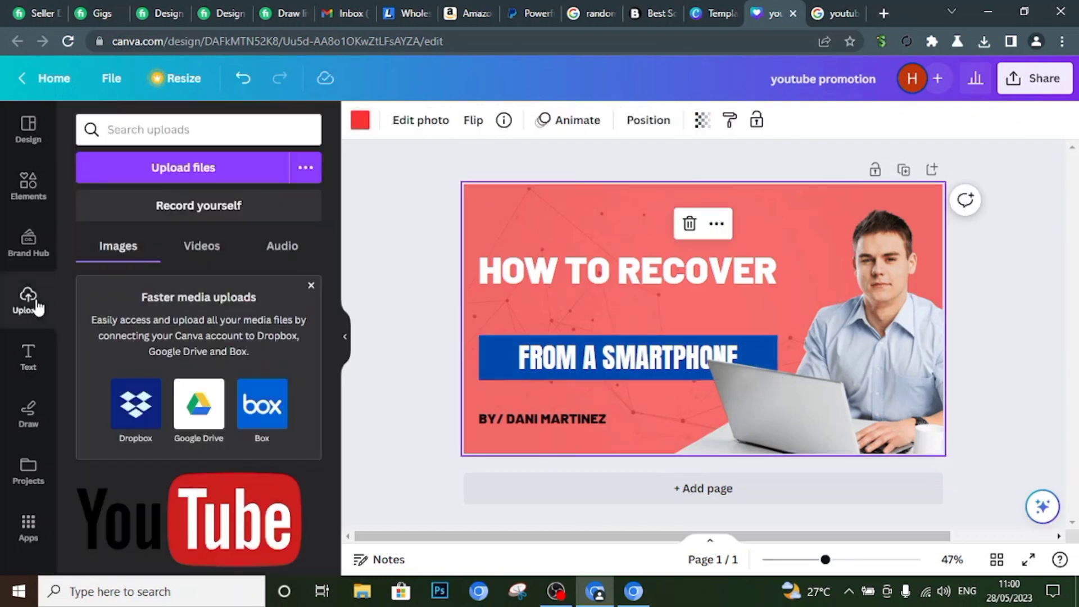
pyautogui.click(186, 545)
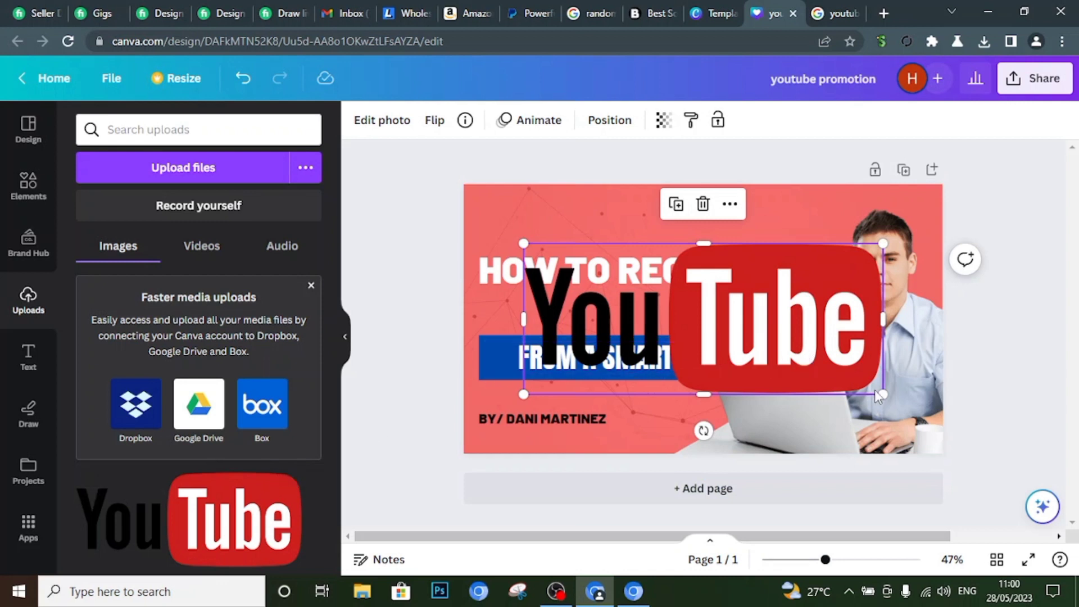
pyautogui.moveTo(883, 394); pyautogui.dragTo(716, 325)
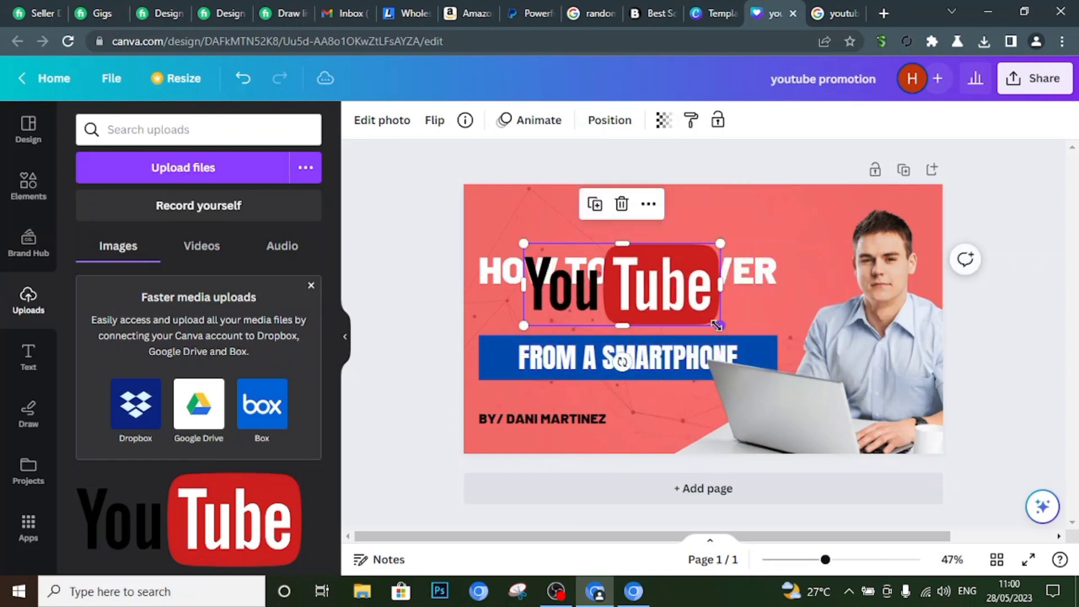
pyautogui.moveTo(634, 278); pyautogui.dragTo(641, 319)
# Move the "HOW TO RECOVER" headline up and place the YouTube logo between it and the blue banner.
pyautogui.click(667, 278)
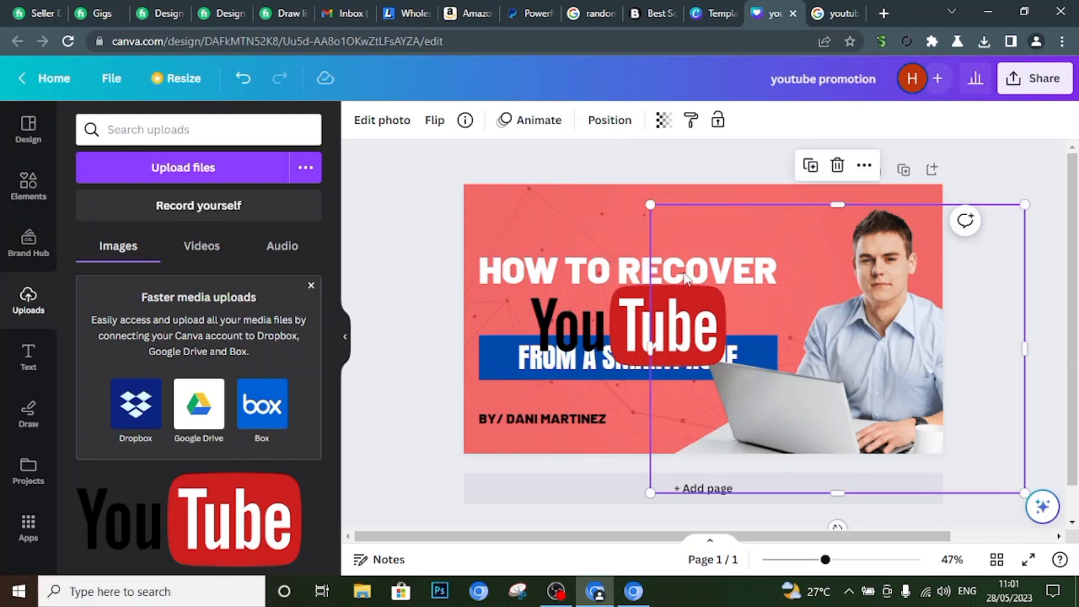
pyautogui.click(582, 275)
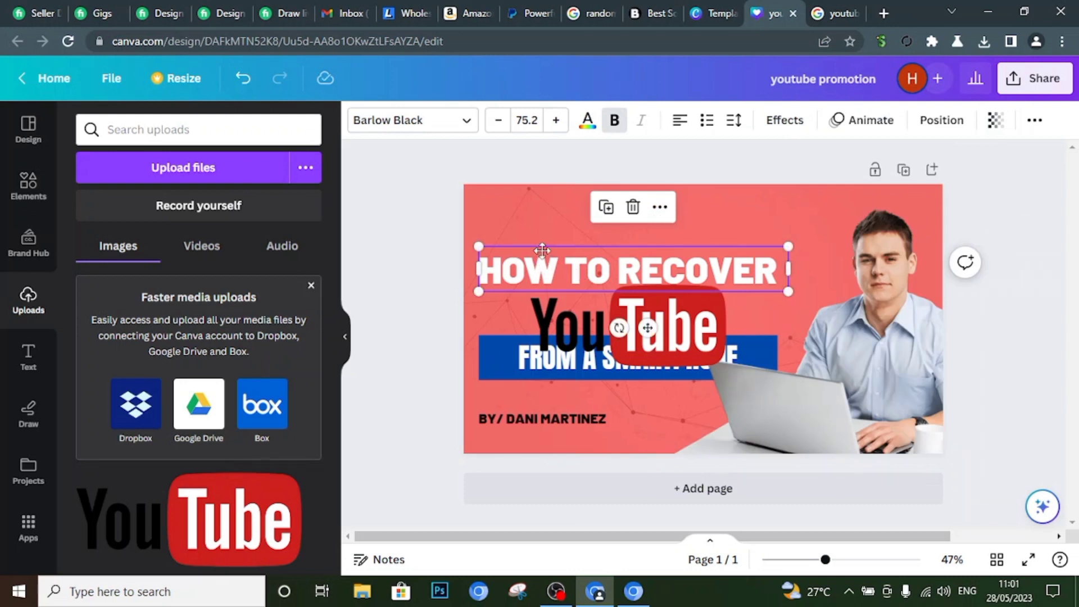
pyautogui.moveTo(542, 269); pyautogui.dragTo(543, 230)
pyautogui.click(579, 314)
pyautogui.moveTo(579, 314); pyautogui.dragTo(573, 279)
# Replace the "HOW TO RECOVER" headline text with "ORGANIC".
pyautogui.click(668, 243)
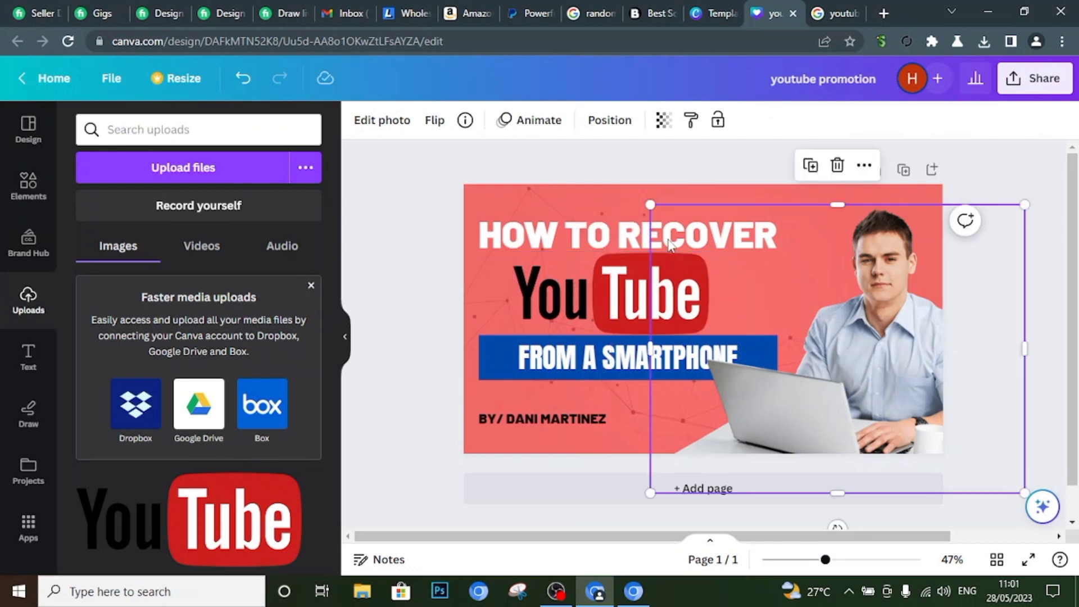
pyautogui.click(620, 235)
pyautogui.click(621, 235)
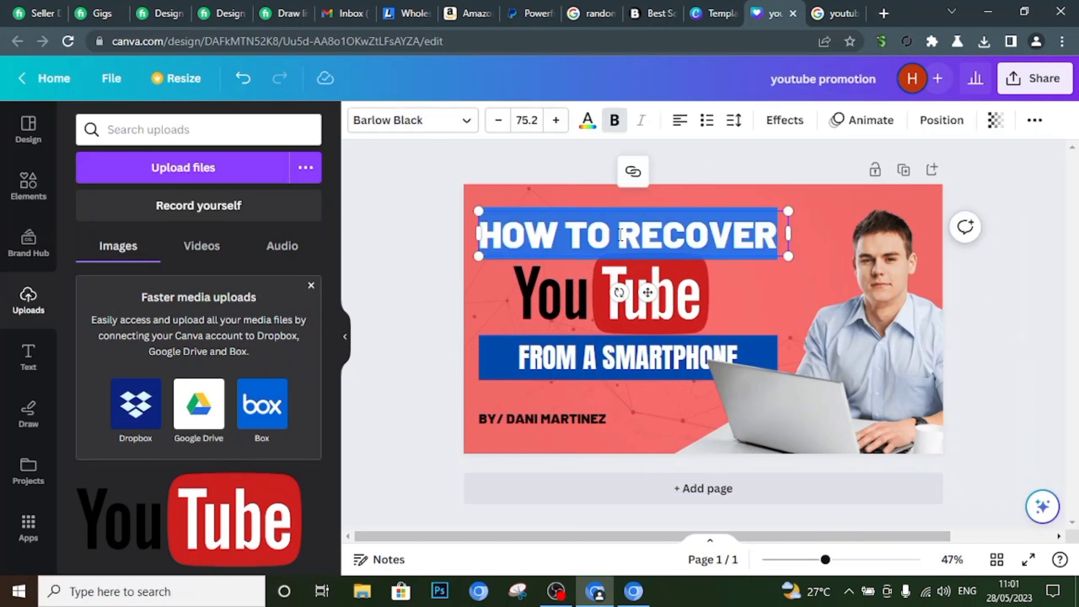
pyautogui.write('ORGANIC')
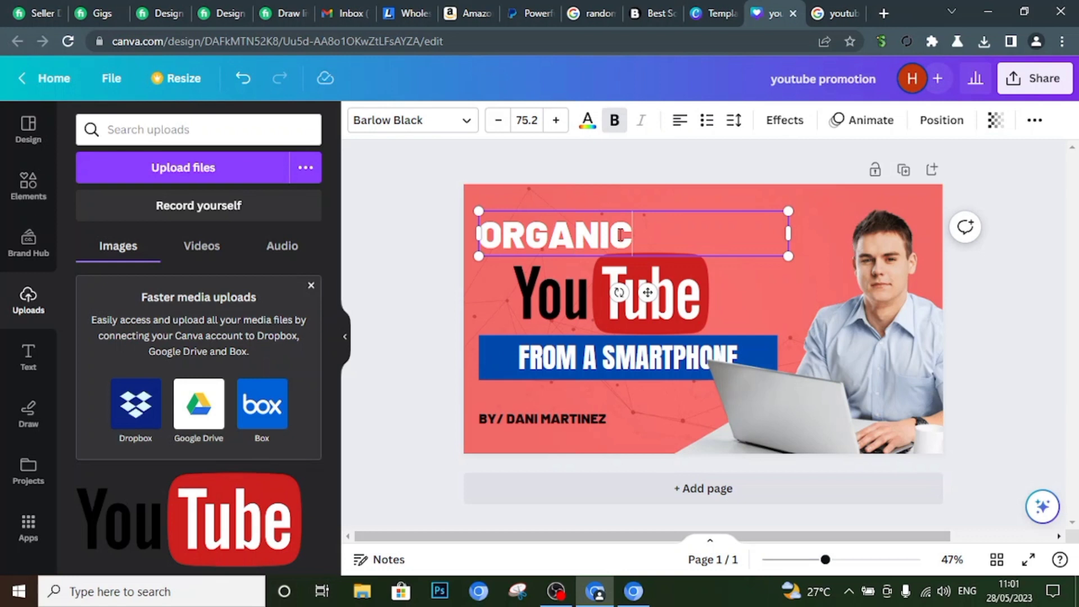
# Narrow the "ORGANIC" text box to fit its word and centre it above the YouTube logo.
pyautogui.moveTo(788, 233); pyautogui.dragTo(650, 250)
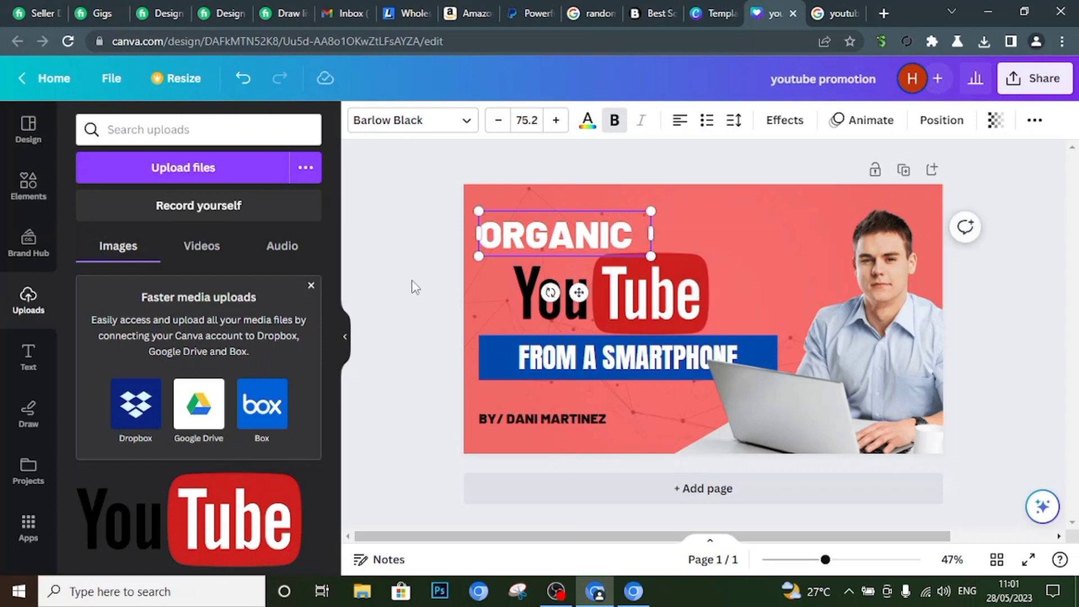
pyautogui.moveTo(578, 292); pyautogui.dragTo(624, 285)
# Replace the "FROM A SMARTPHONE" text on the blue banner with "PROMOTION AND MONITIZE".
pyautogui.click(617, 354)
pyautogui.click(617, 354)
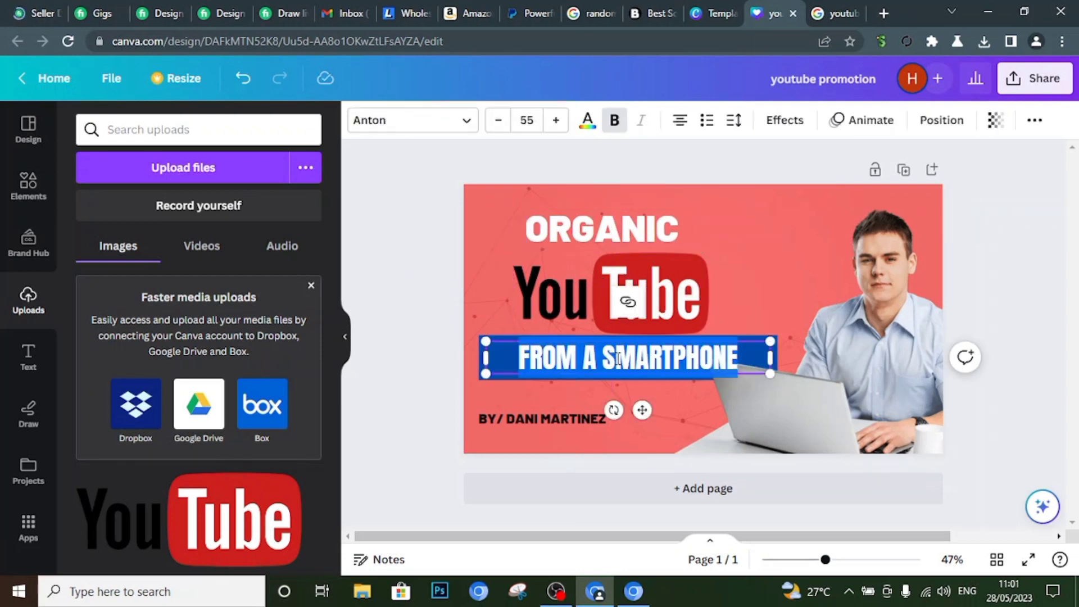
pyautogui.write('PROMOTION')
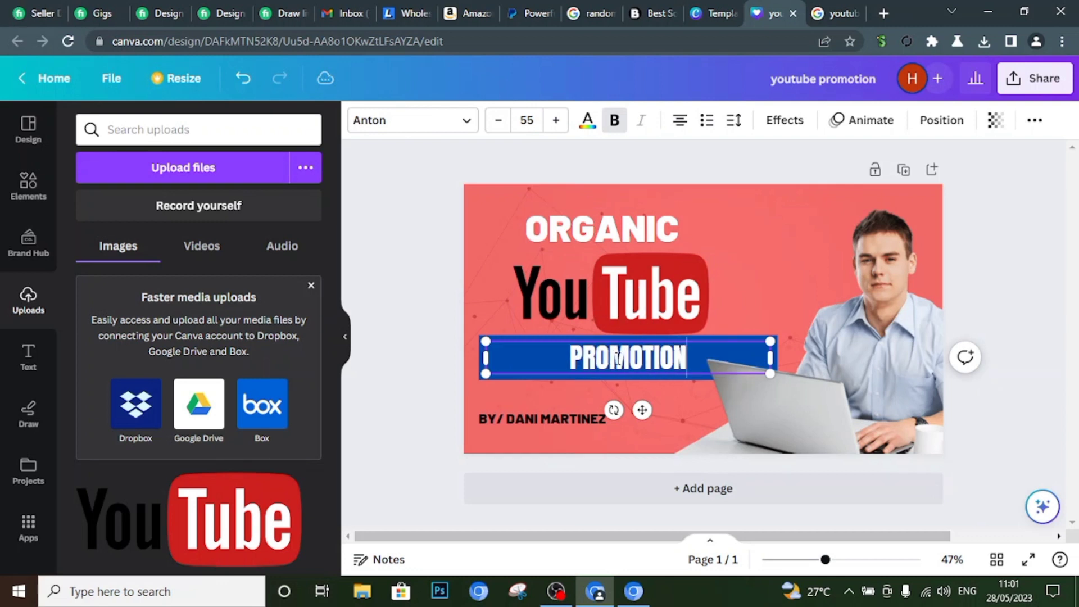
pyautogui.write(' AND')
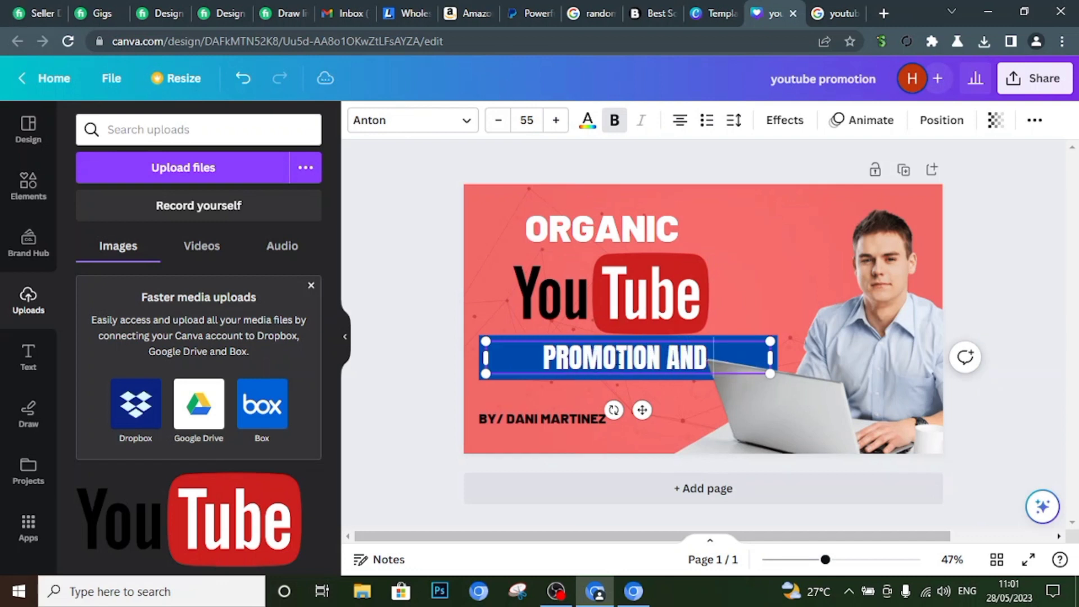
pyautogui.write(' MON')
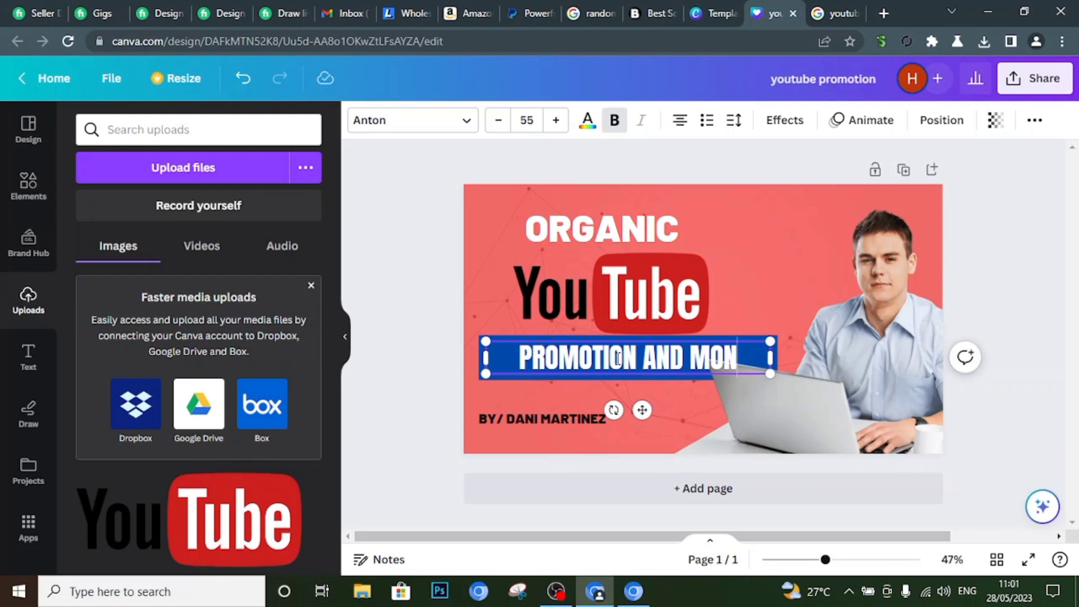
pyautogui.write('ITIZ')
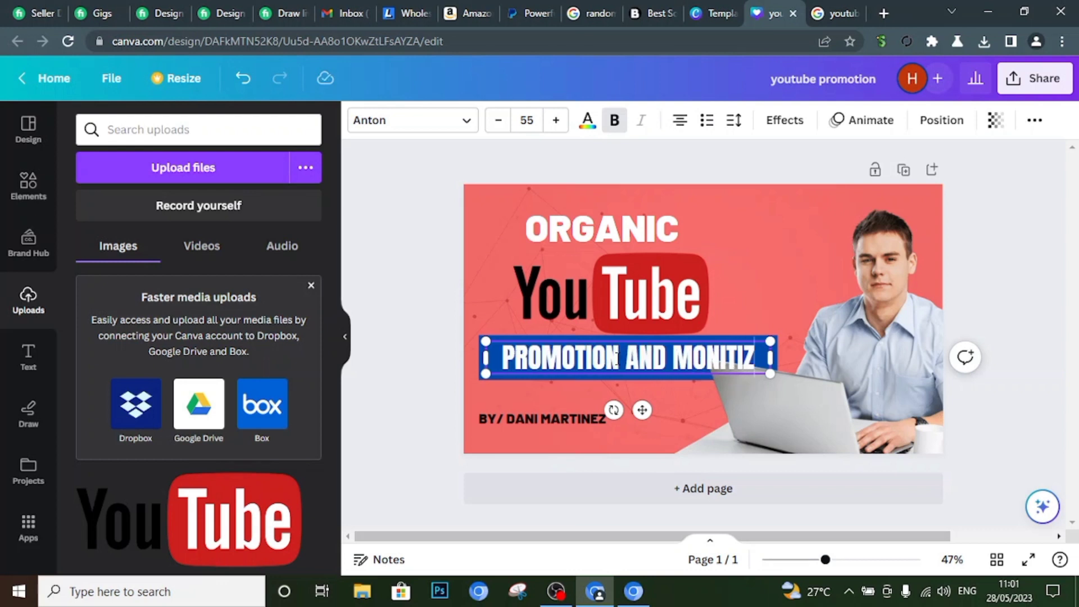
pyautogui.write('E')
# Move the photo of the man with the laptop slightly down so it clears the banner text.
pyautogui.click(778, 245)
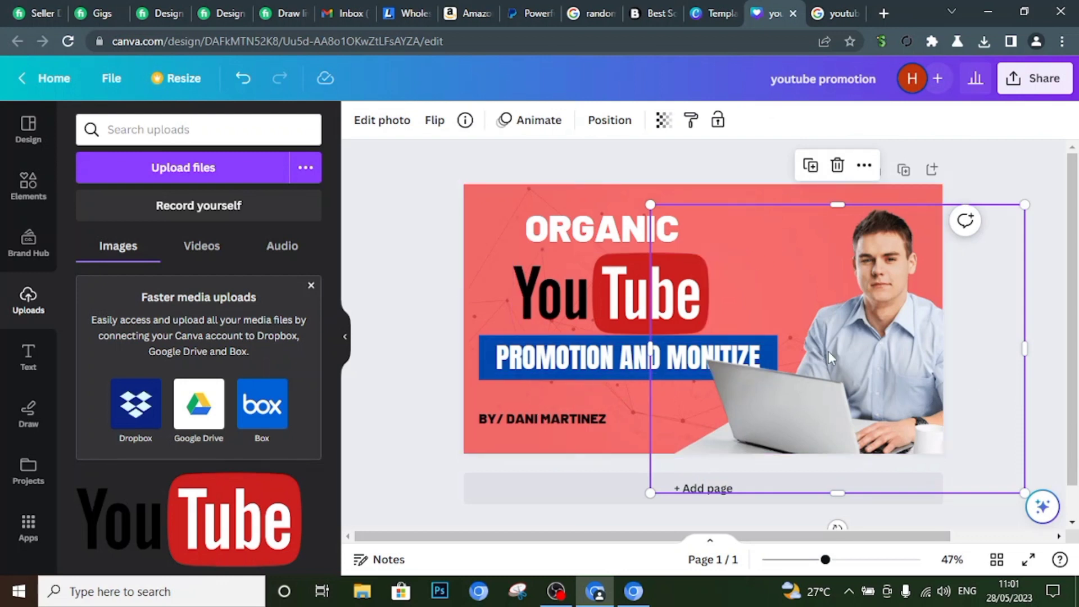
pyautogui.moveTo(828, 352); pyautogui.dragTo(834, 372)
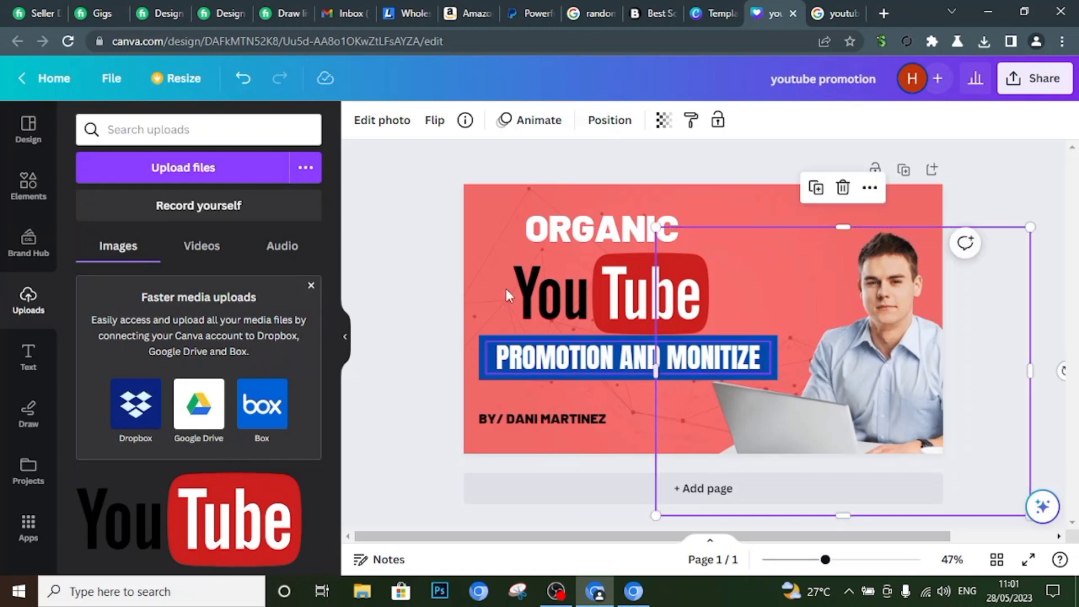
pyautogui.click(407, 255)
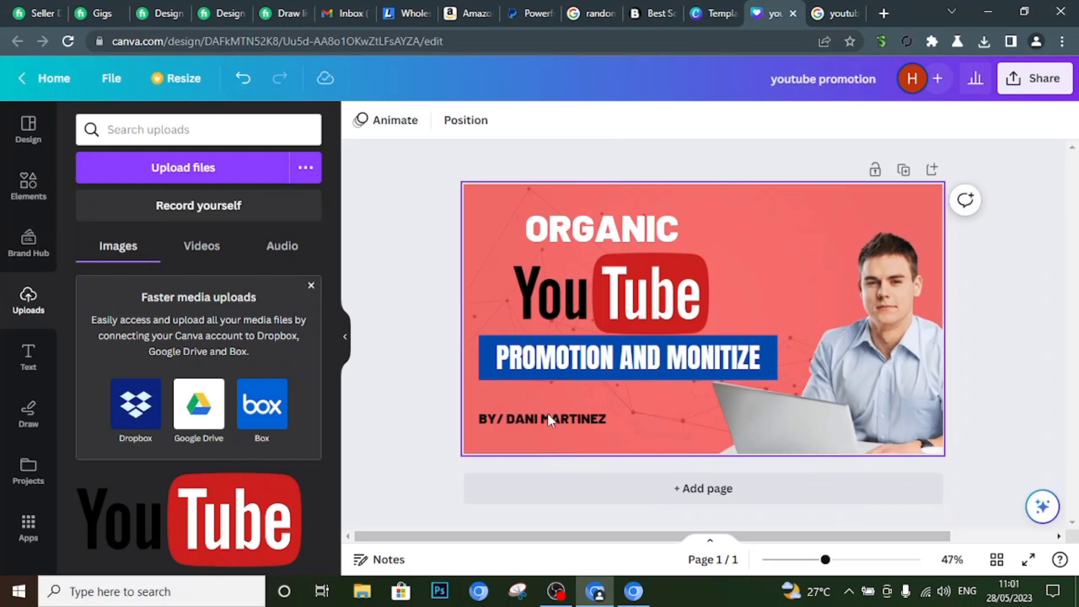
# Switch to the Fiverr search results and examine competing YouTube promotion thumbnails for wording ideas, then return to Canva.
pyautogui.hotkey('alt', 'Tab')
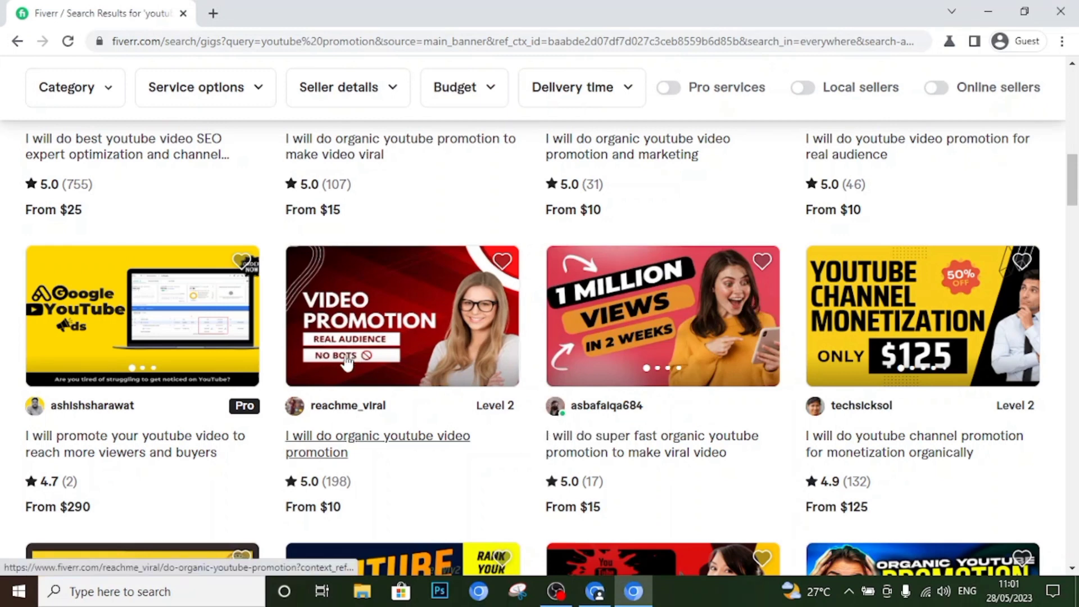
pyautogui.scroll(-5, 836, 373)
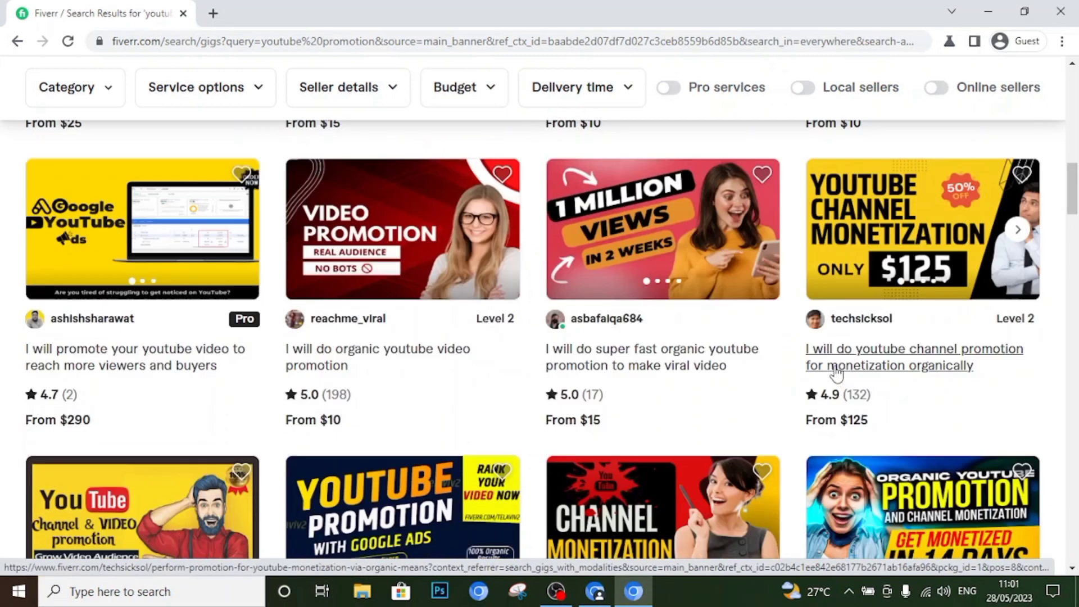
pyautogui.scroll(-3, 802, 458)
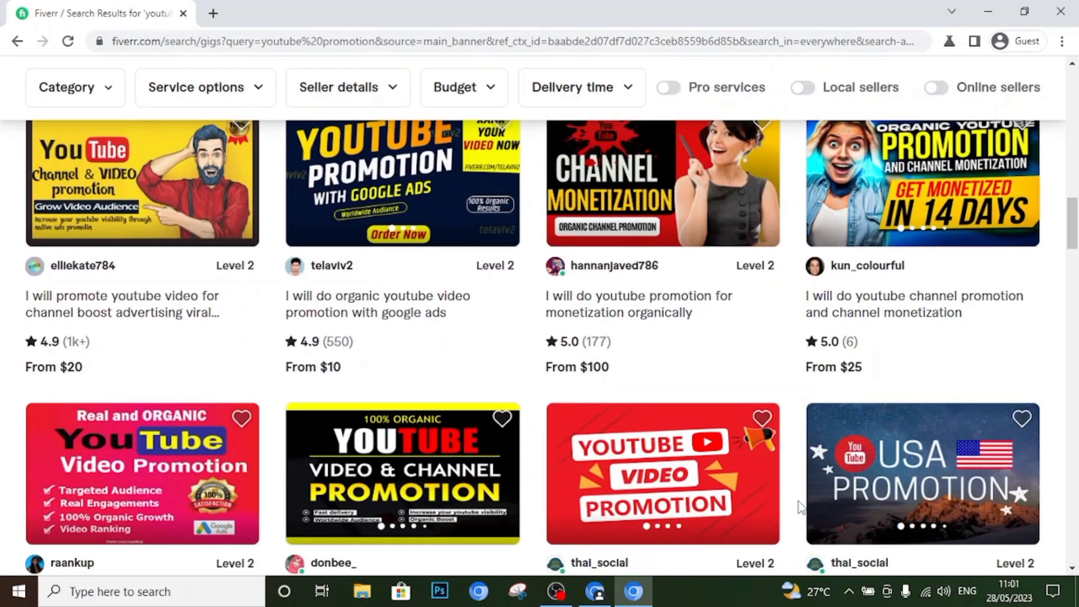
pyautogui.scroll(-5, 800, 503)
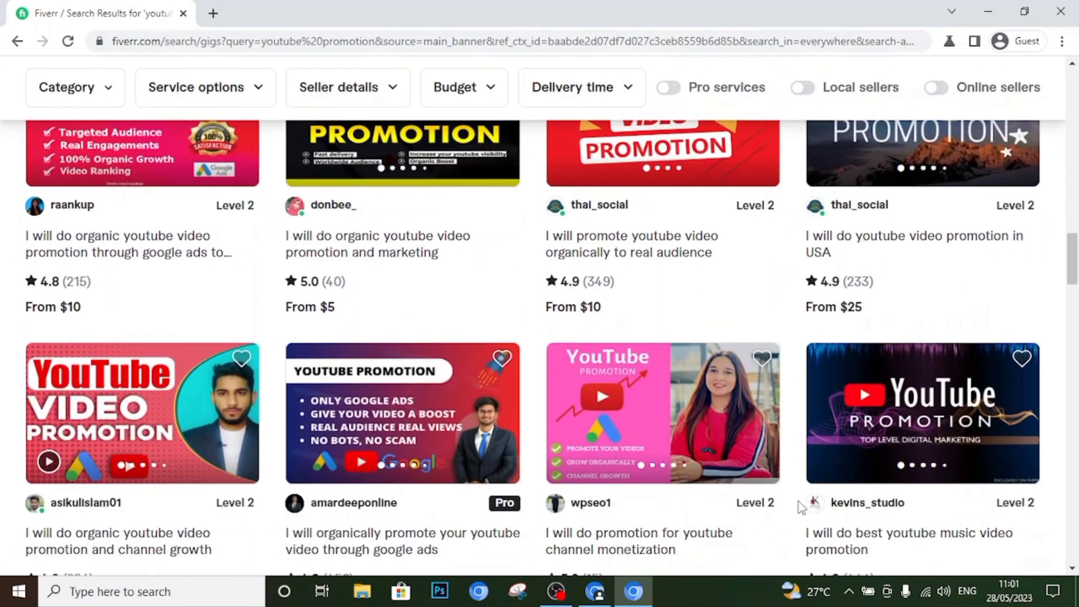
pyautogui.scroll(-5, 800, 505)
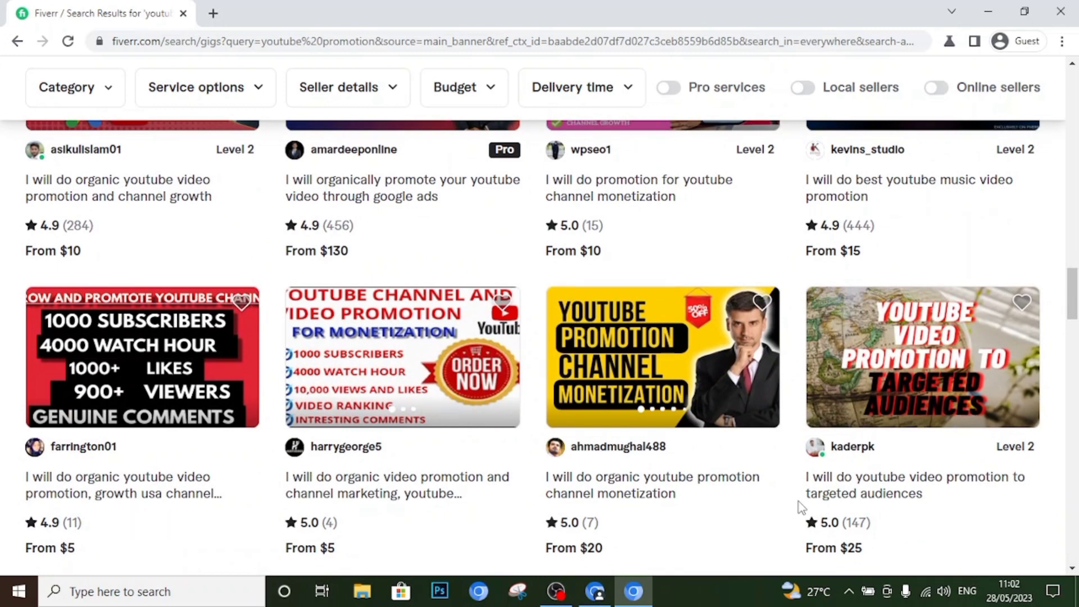
pyautogui.scroll(-3, 797, 501)
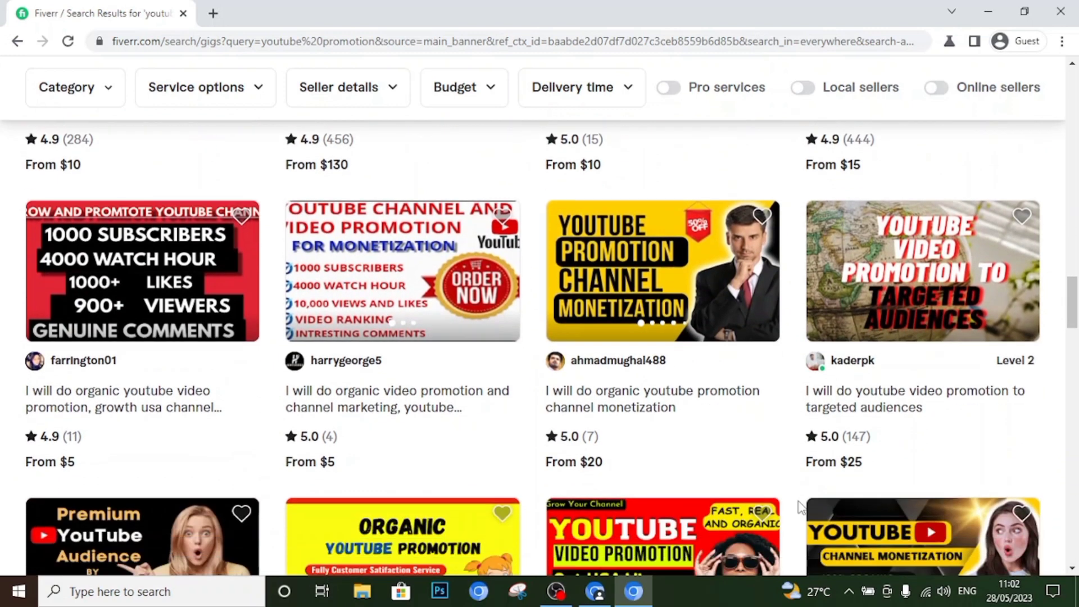
pyautogui.scroll(-2, 801, 505)
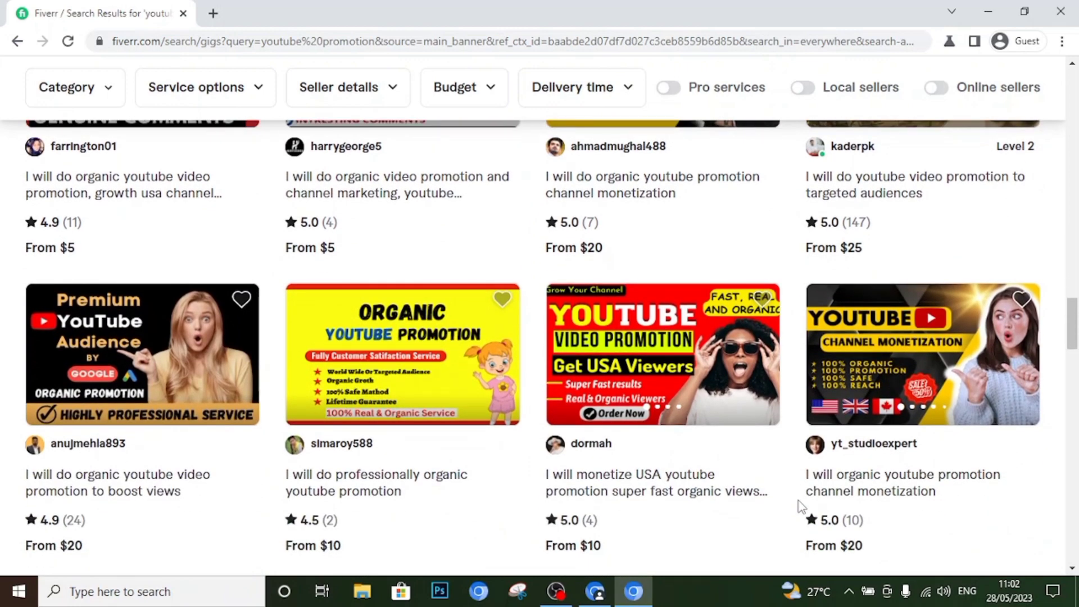
pyautogui.scroll(3, 801, 506)
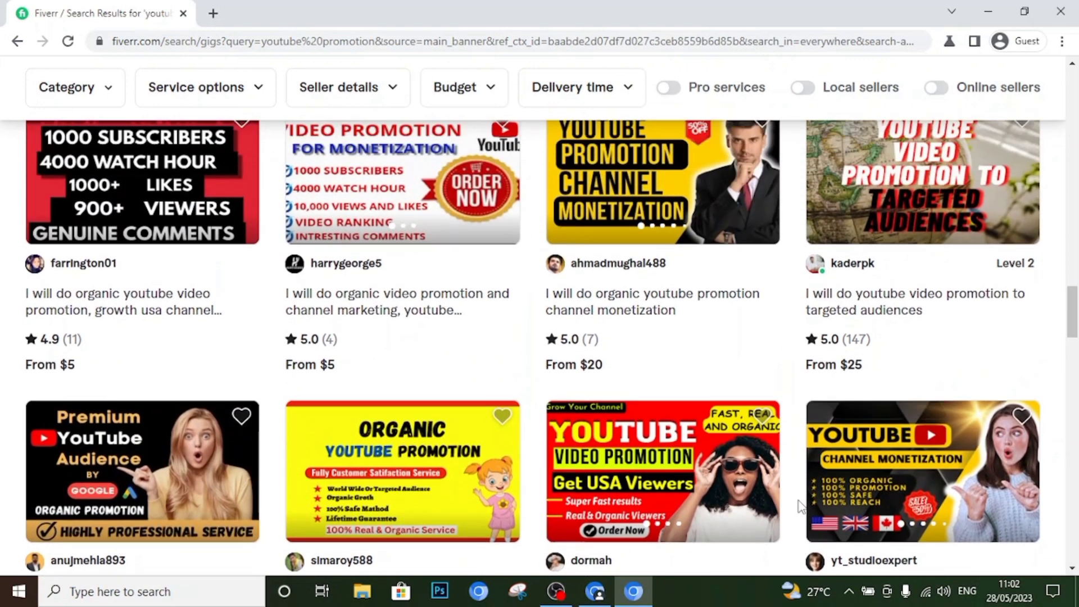
pyautogui.scroll(1, 801, 506)
pyautogui.scroll(-3, 801, 507)
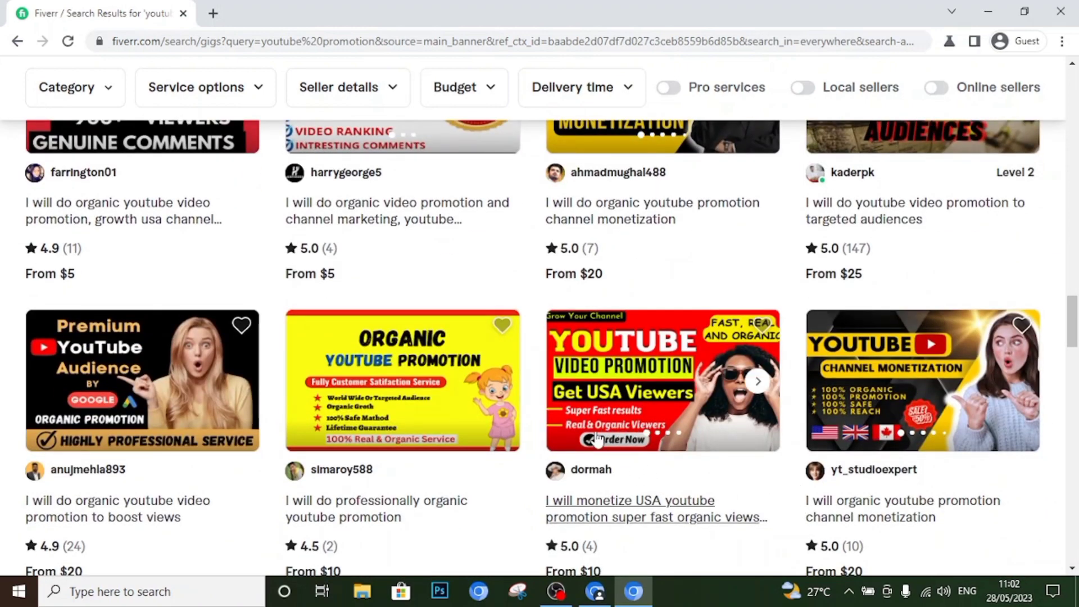
pyautogui.hotkey('alt', 'Tab')
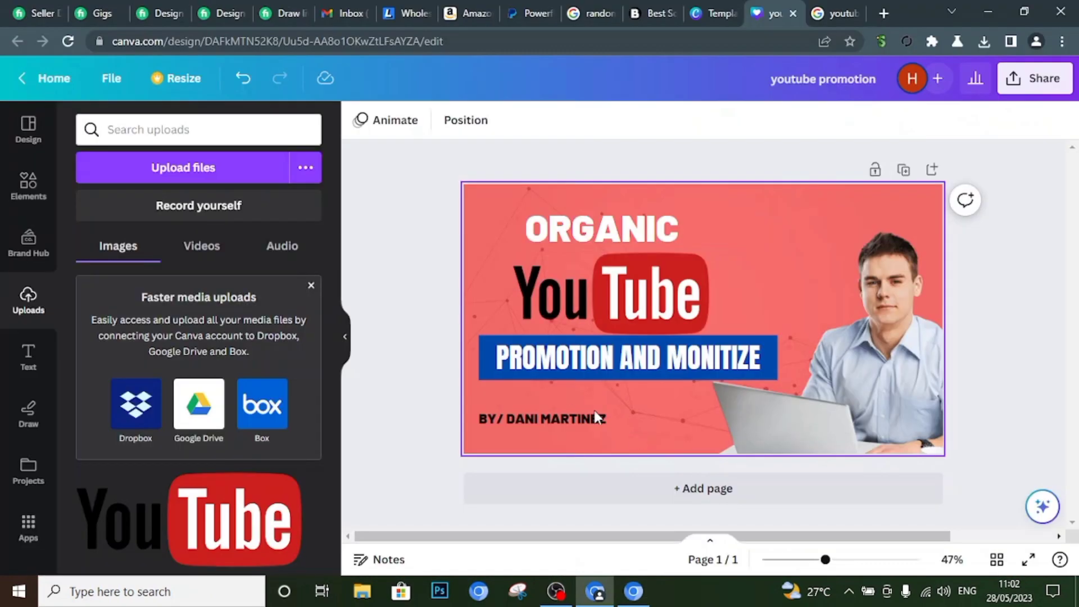
# Replace the author byline below the banner with two phrases, "SUPER FAST RESULTS" and "REAL AND ORGANIC VIEWS".
pyautogui.doubleClick(562, 416)
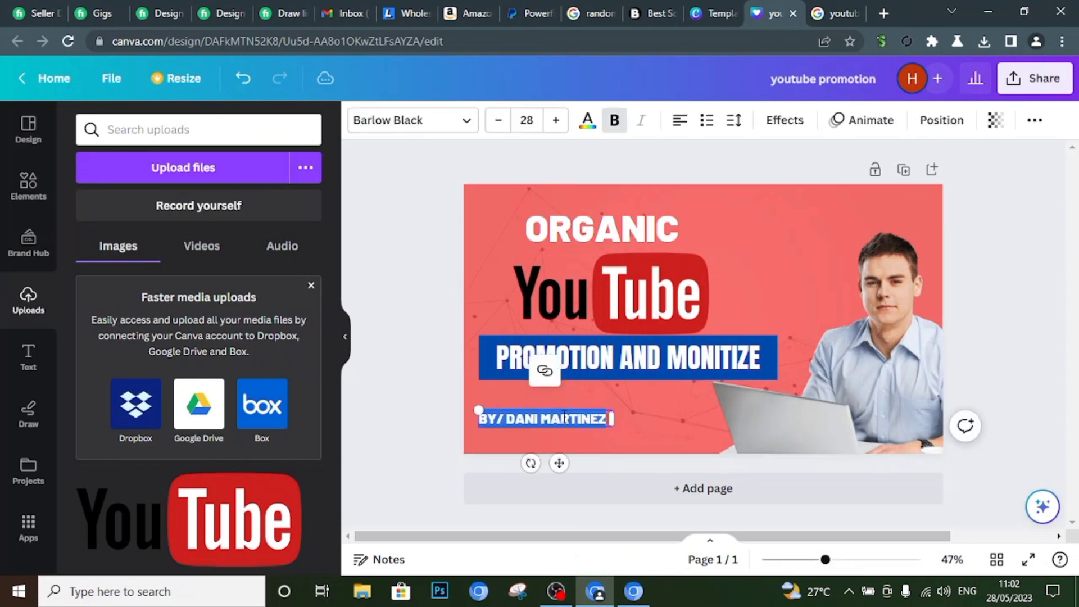
pyautogui.write('S')
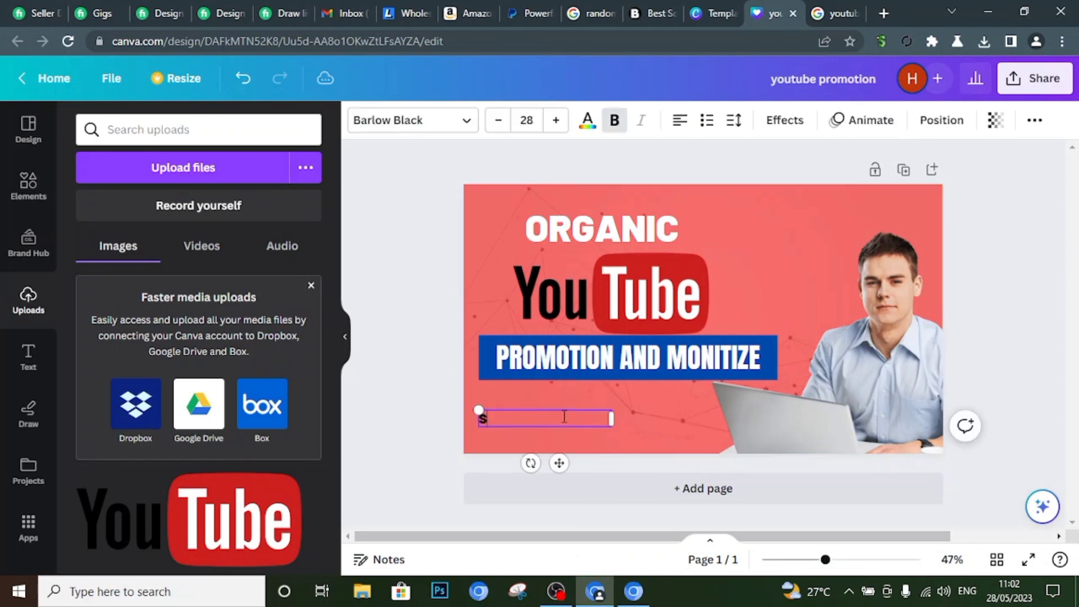
pyautogui.write('UPER FAST RE')
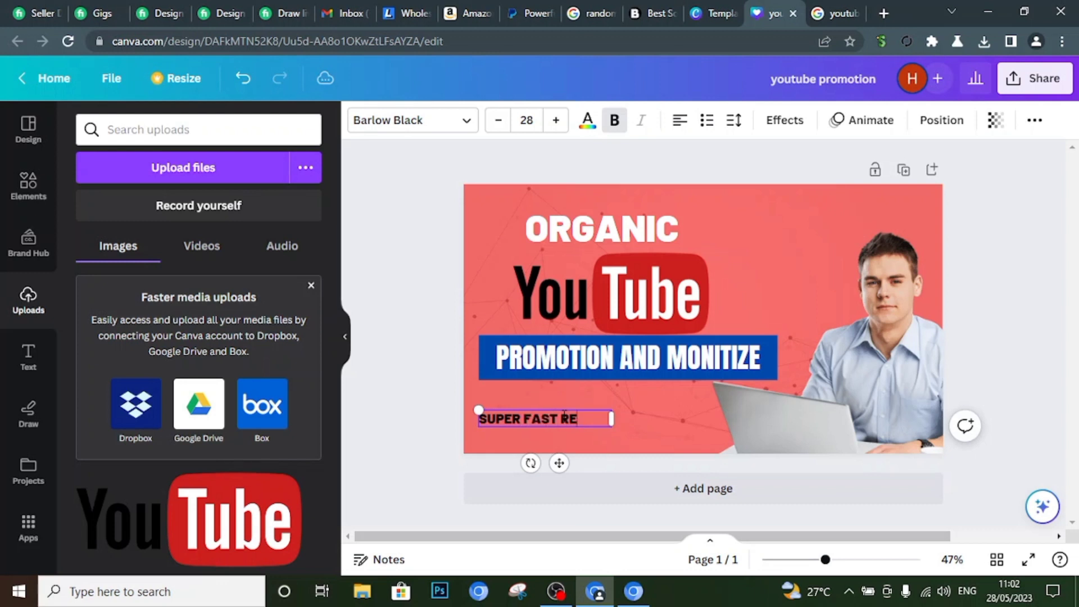
pyautogui.write('SULTS')
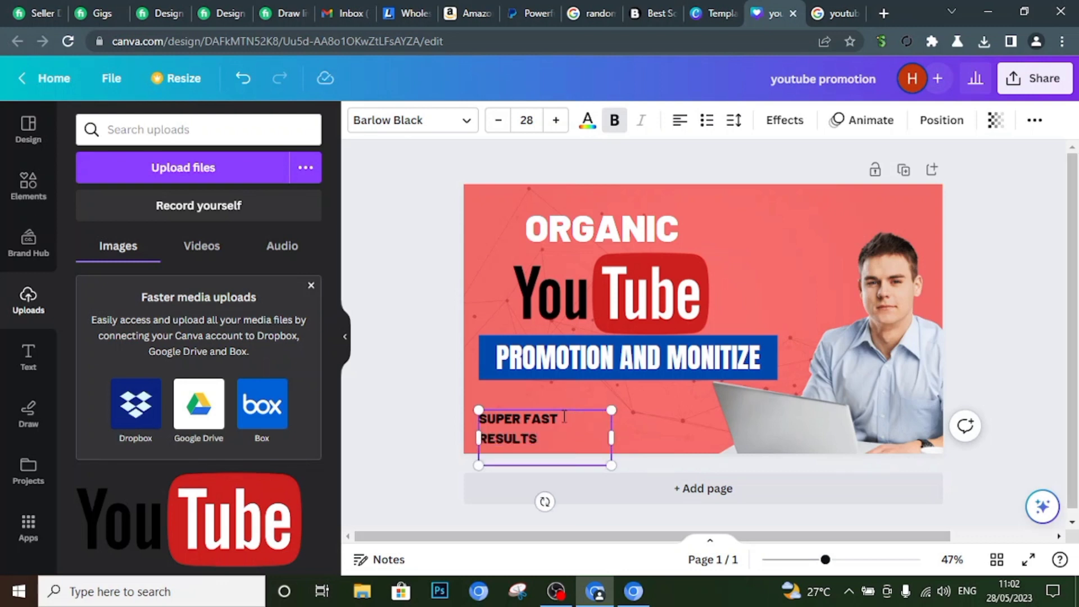
pyautogui.write('REAL AND ORA')
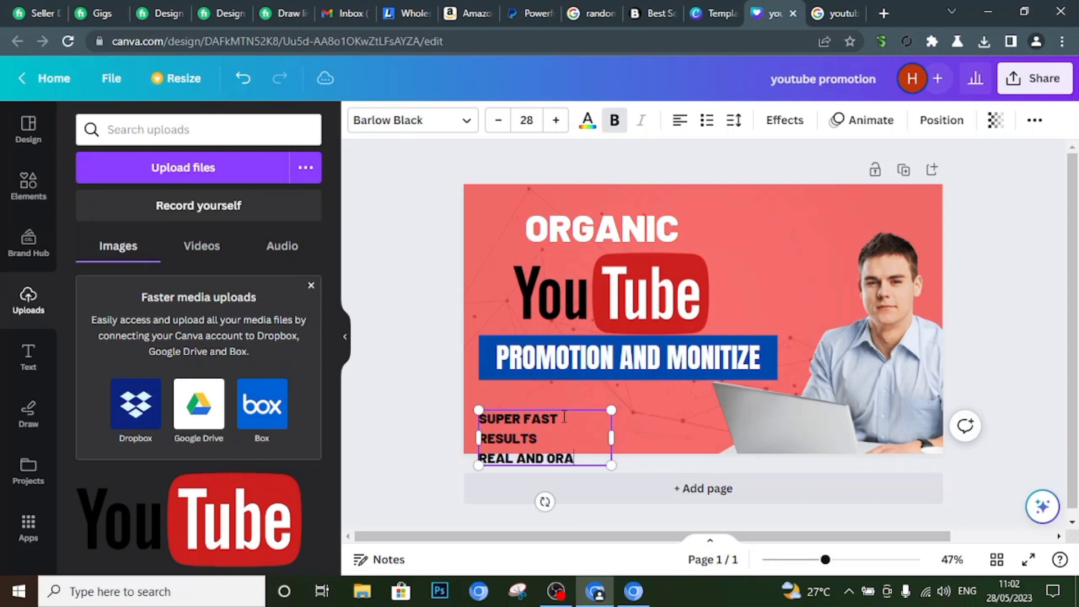
pyautogui.write('GAAA')
pyautogui.press('BackSpace')
pyautogui.press('BackSpace')
pyautogui.write('ANIC')
pyautogui.press('Return')
pyautogui.write('VIEWS')
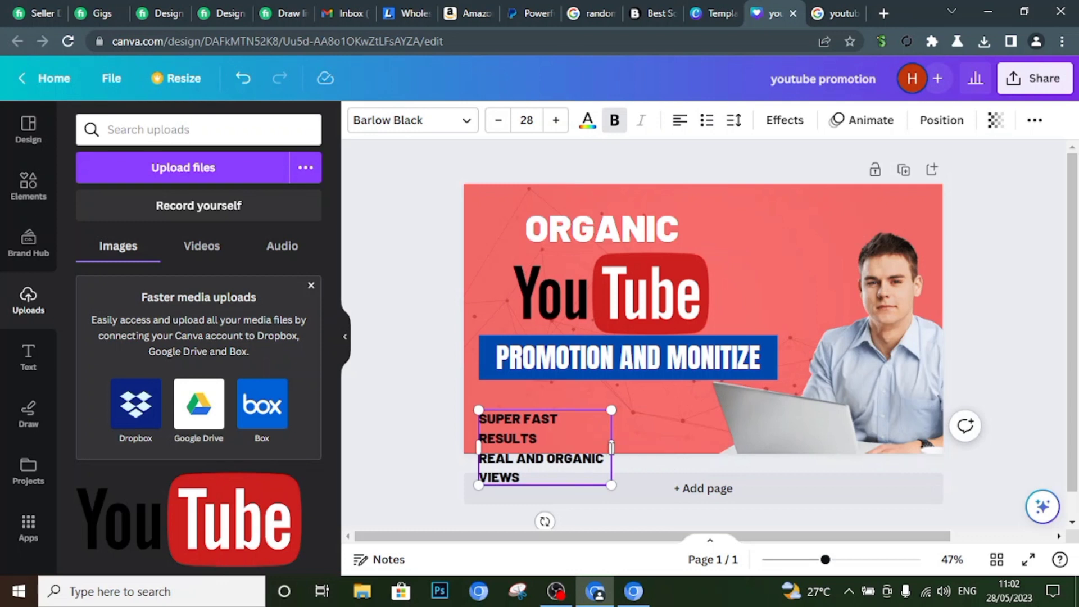
# Widen the new text box until each phrase fits on one line and move it directly beneath the blue banner.
pyautogui.moveTo(611, 447); pyautogui.dragTo(681, 440)
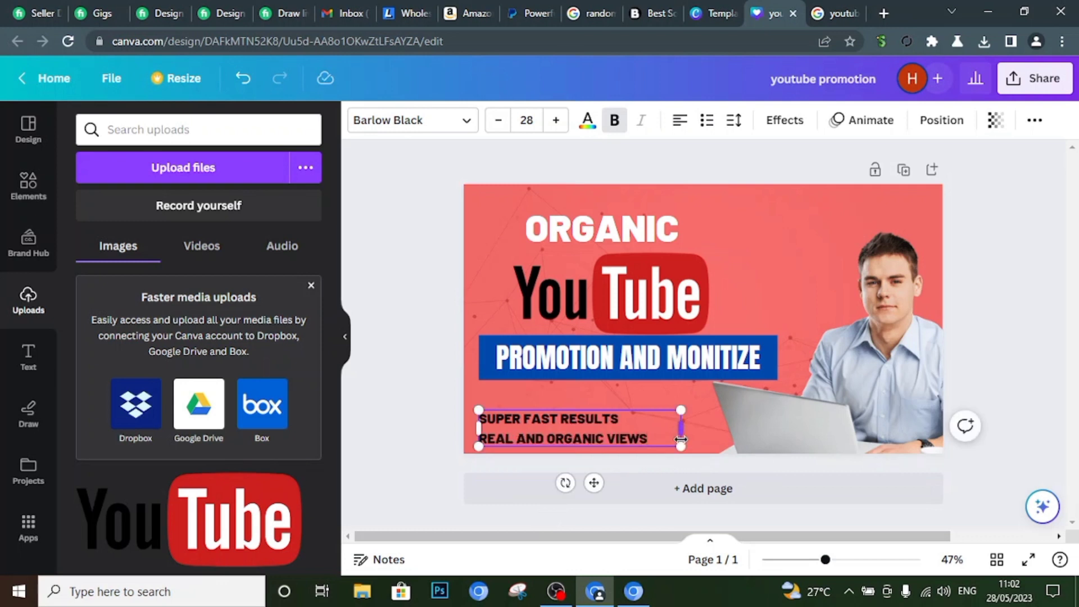
pyautogui.click(715, 436)
pyautogui.moveTo(601, 439); pyautogui.dragTo(635, 412)
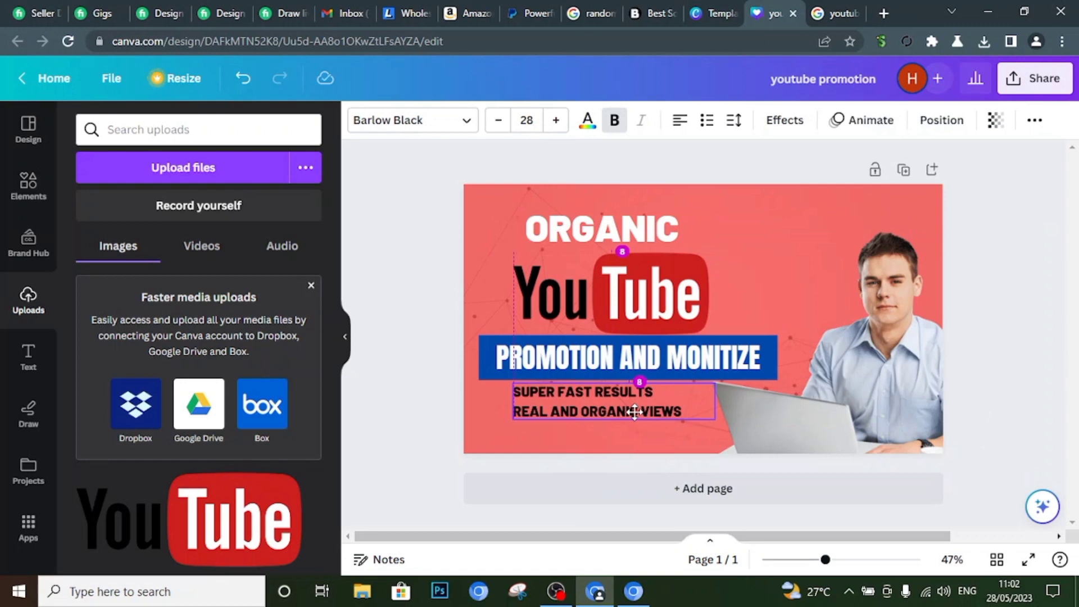
# Recolor both lines of the "SUPER FAST RESULTS / REAL AND ORGANIC VIEWS" text white.
pyautogui.tripleClick(570, 404)
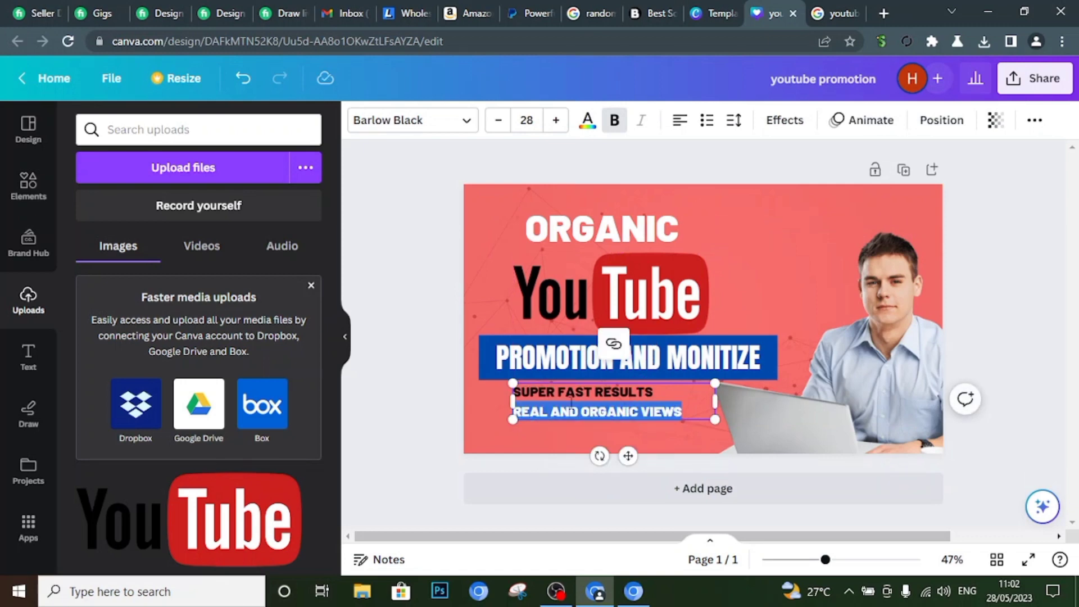
pyautogui.hotkey('alt', 'Tab')
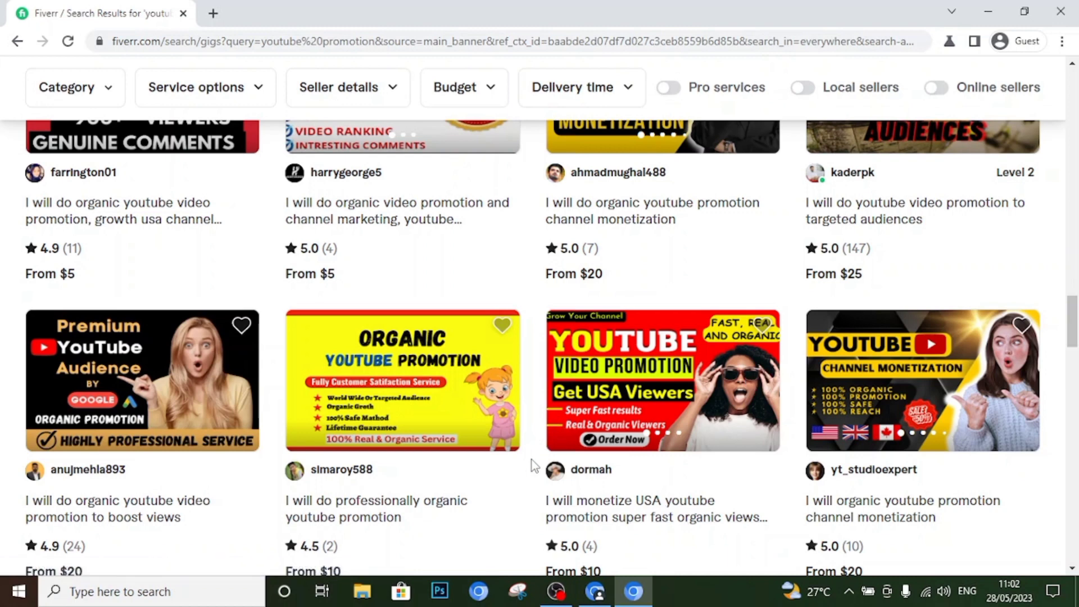
pyautogui.hotkey('alt', 'Tab')
pyautogui.tripleClick(582, 396)
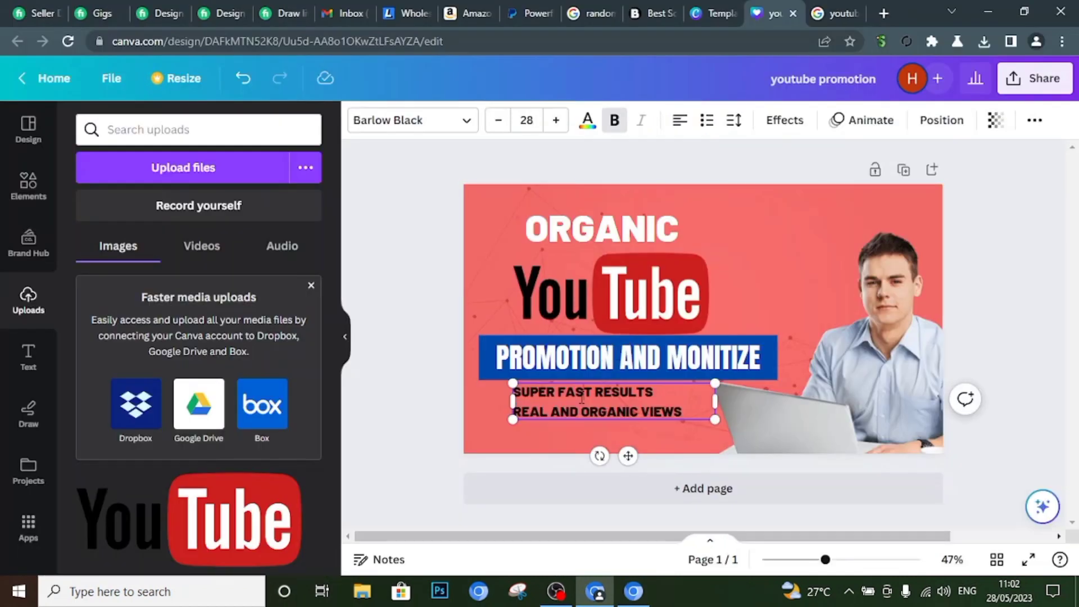
pyautogui.hotkey('ctrl', 'a')
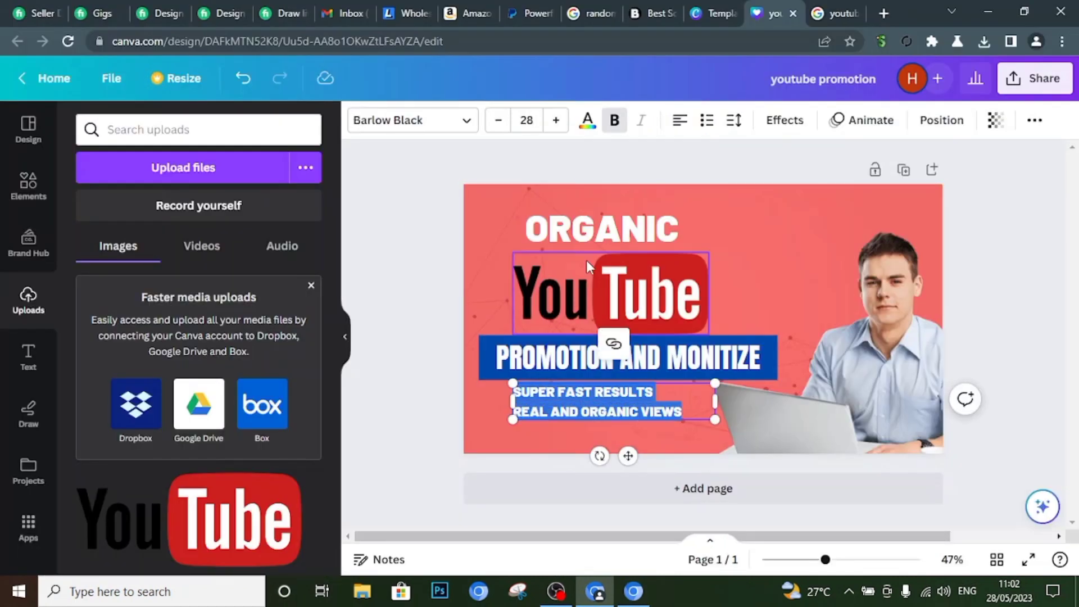
pyautogui.click(593, 125)
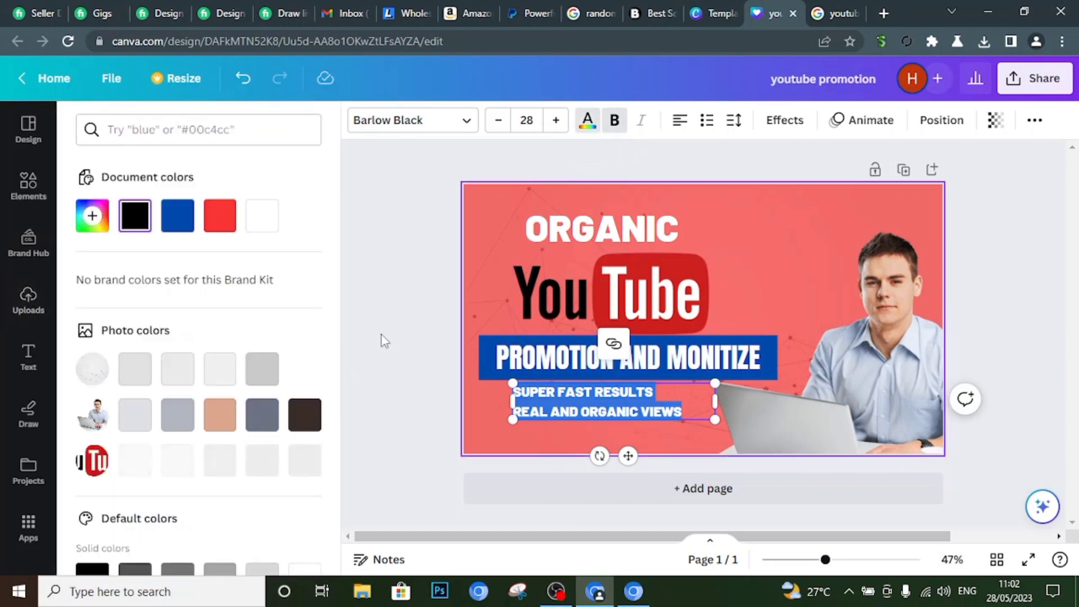
pyautogui.scroll(-3, 264, 439)
pyautogui.click(305, 437)
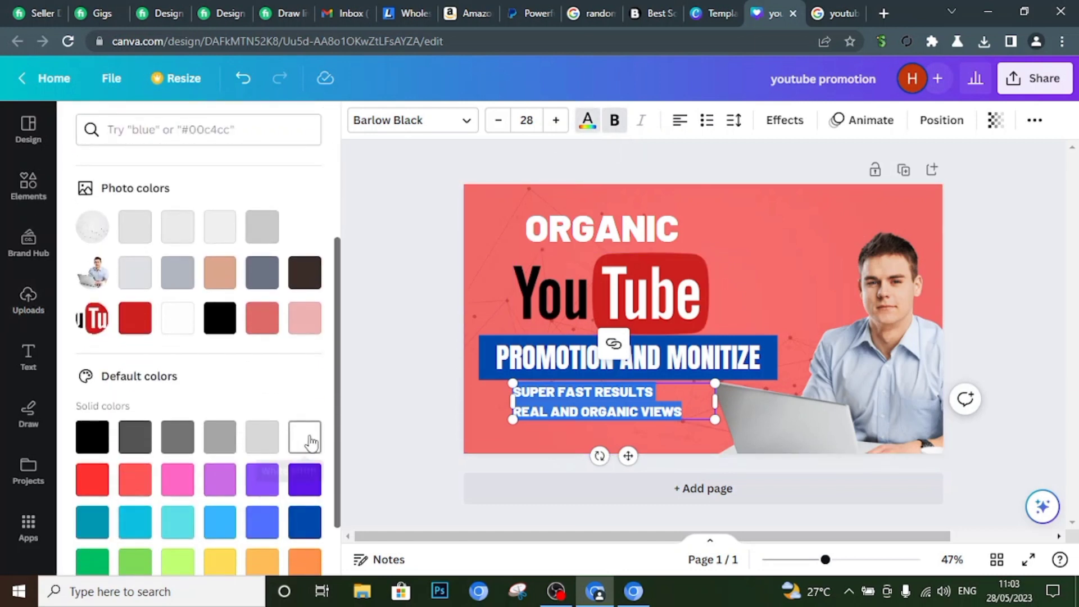
pyautogui.click(419, 341)
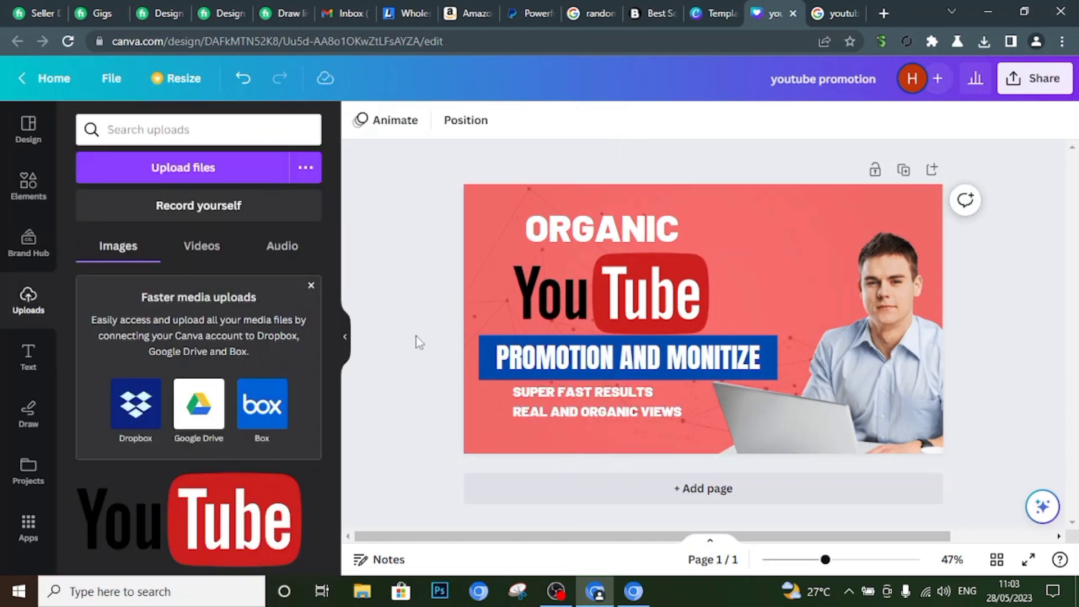
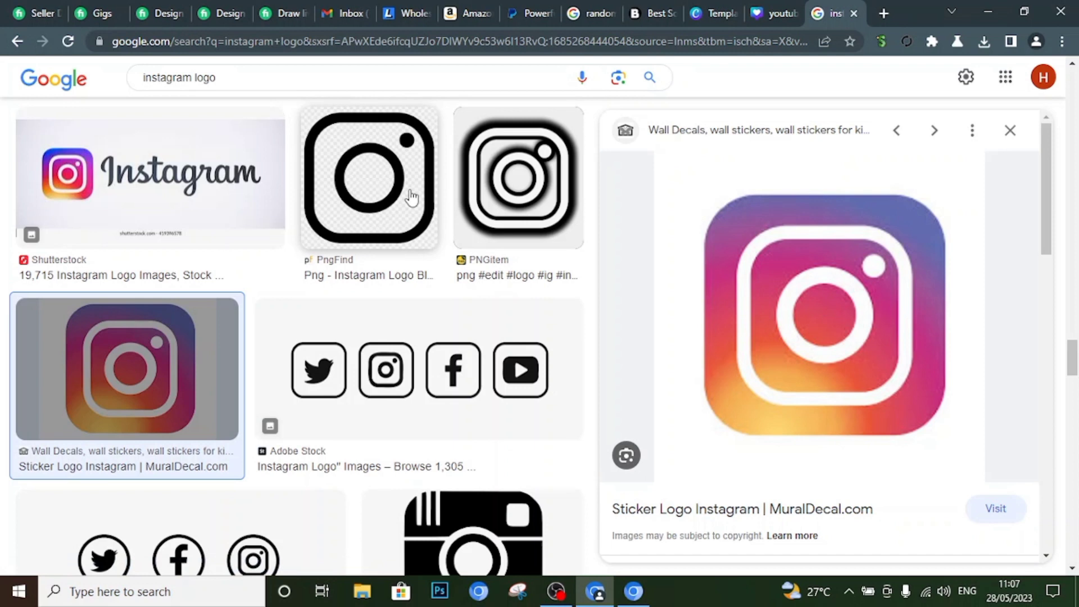
# Save the colorful gradient Instagram logo from the image search results, then switch to Canva and upload it to the design's uploads.
pyautogui.rightClick(802, 287)
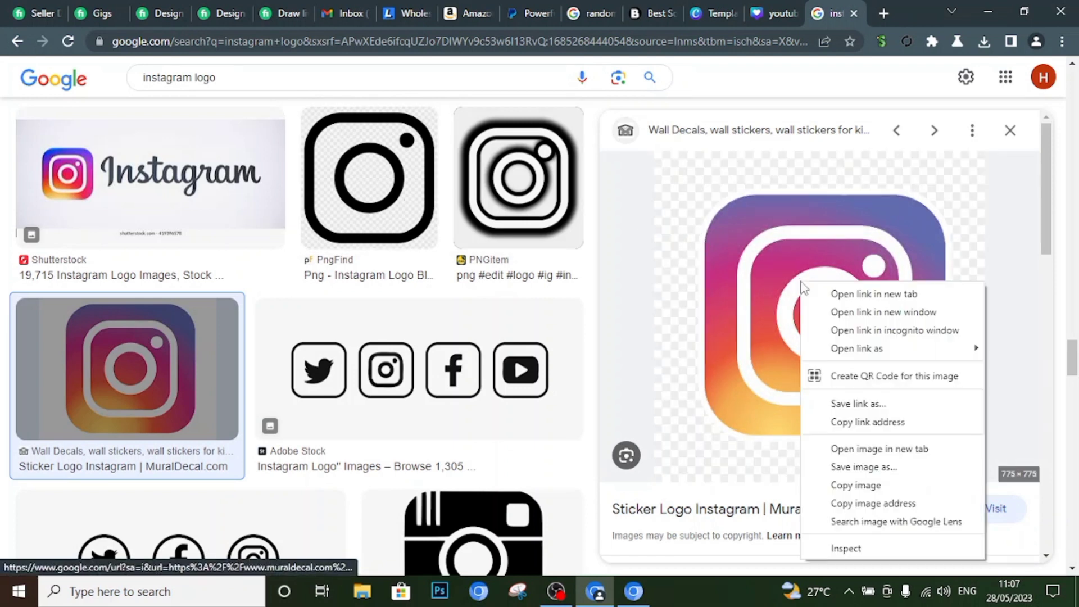
pyautogui.click(868, 469)
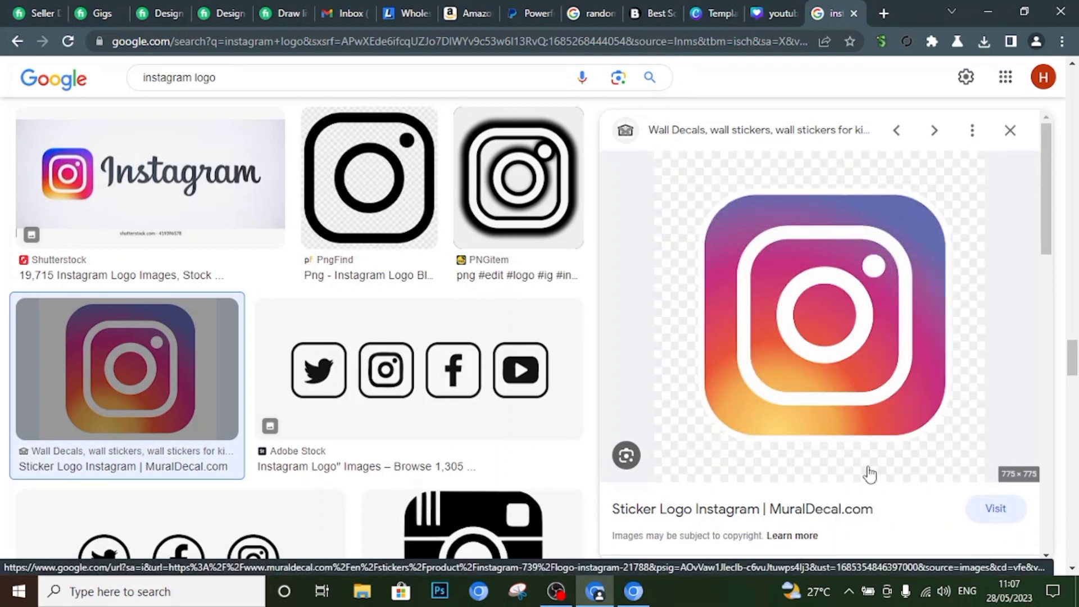
pyautogui.press('Return')
pyautogui.click(772, 13)
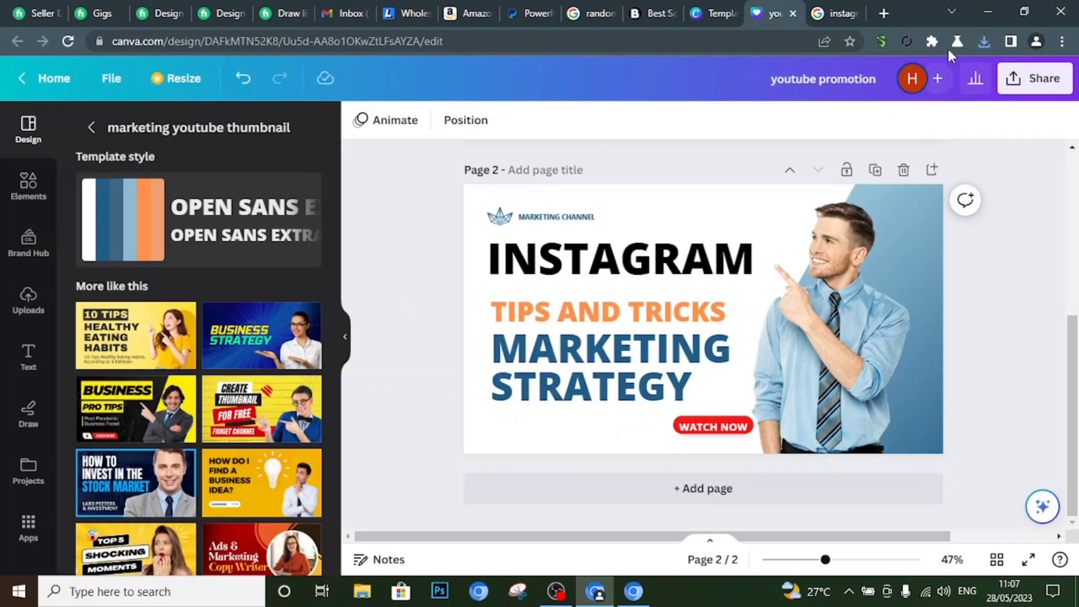
pyautogui.click(987, 34)
pyautogui.moveTo(875, 116); pyautogui.dragTo(416, 251)
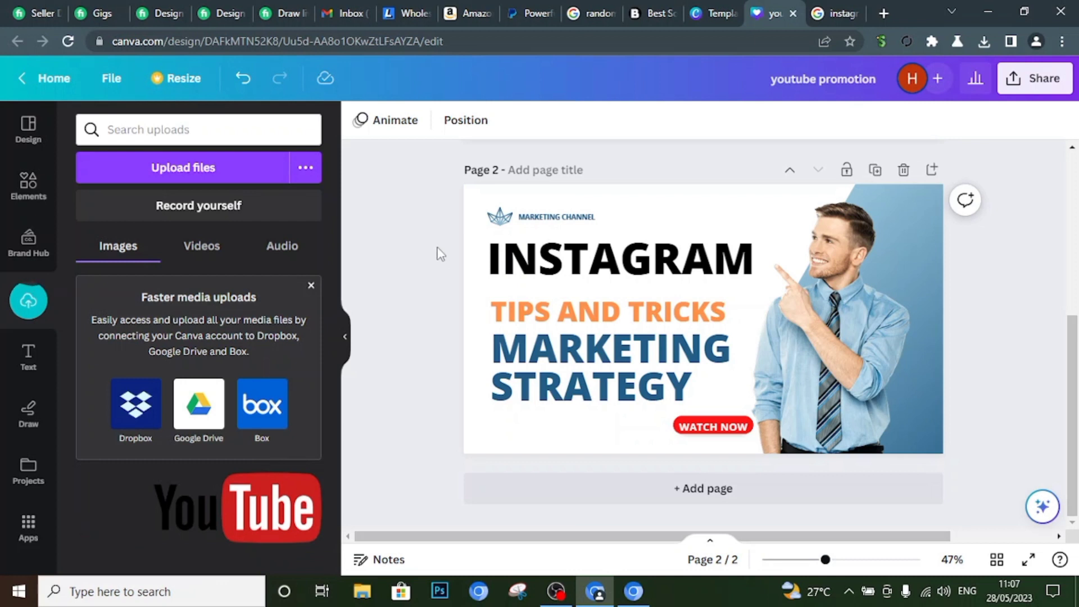
# Lower the INSTAGRAM title slightly and replace the orange "TIPS AND TRICKS" text with "100% ORGANIC", consulting the competing Fiverr thumbnails for wording.
pyautogui.click(547, 261)
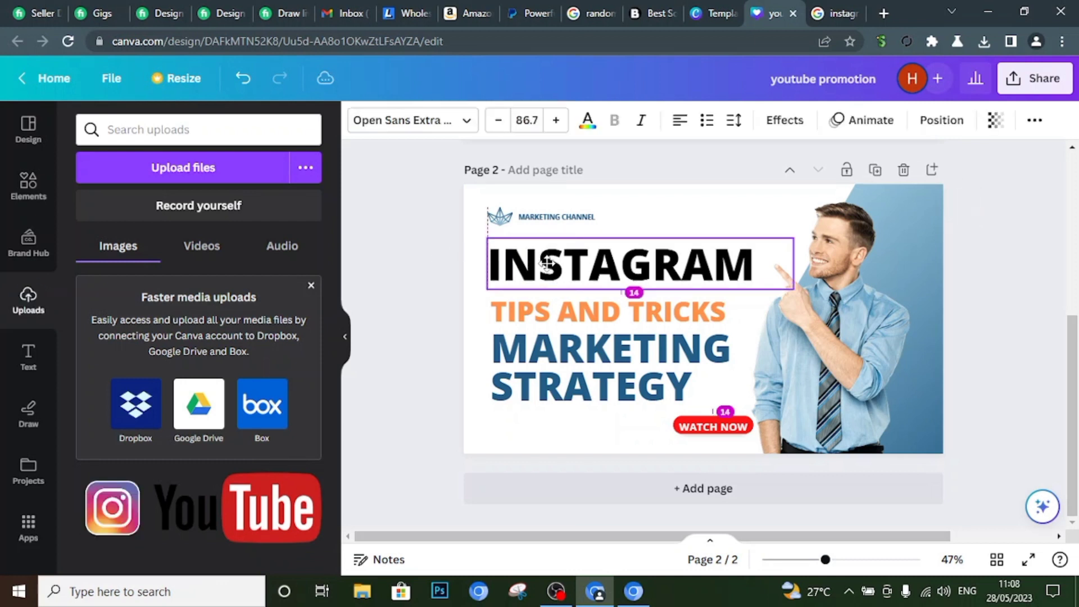
pyautogui.doubleClick(564, 306)
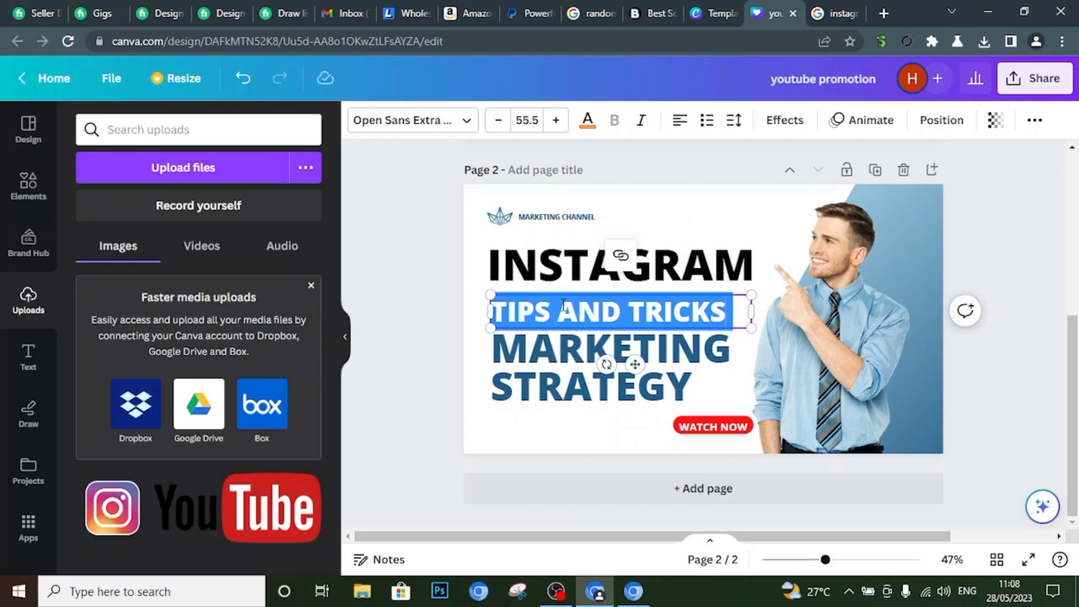
pyautogui.hotkey('alt', 'Tab')
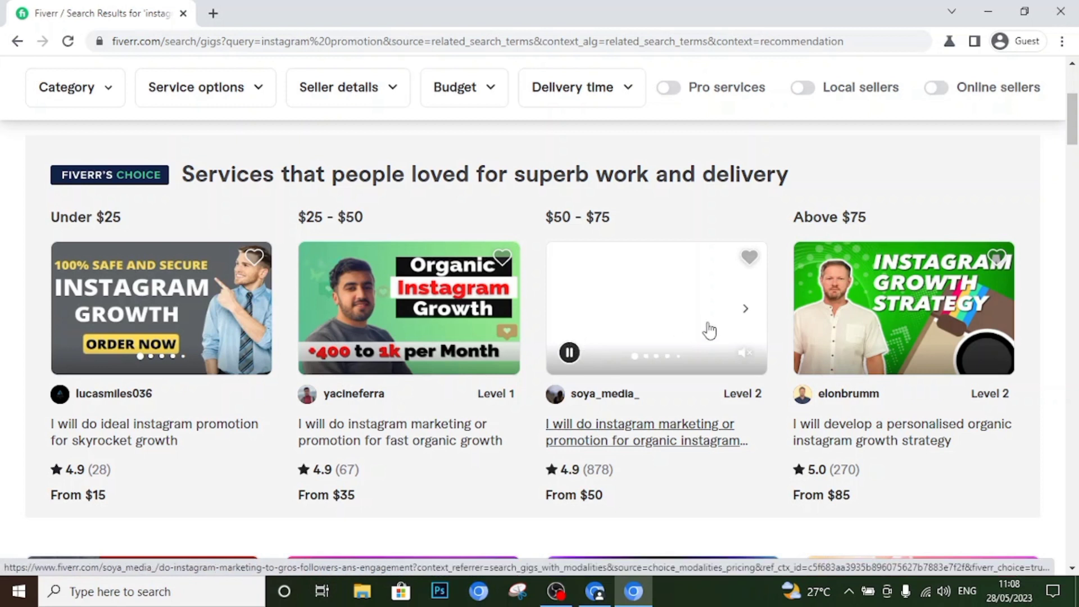
pyautogui.click(746, 310)
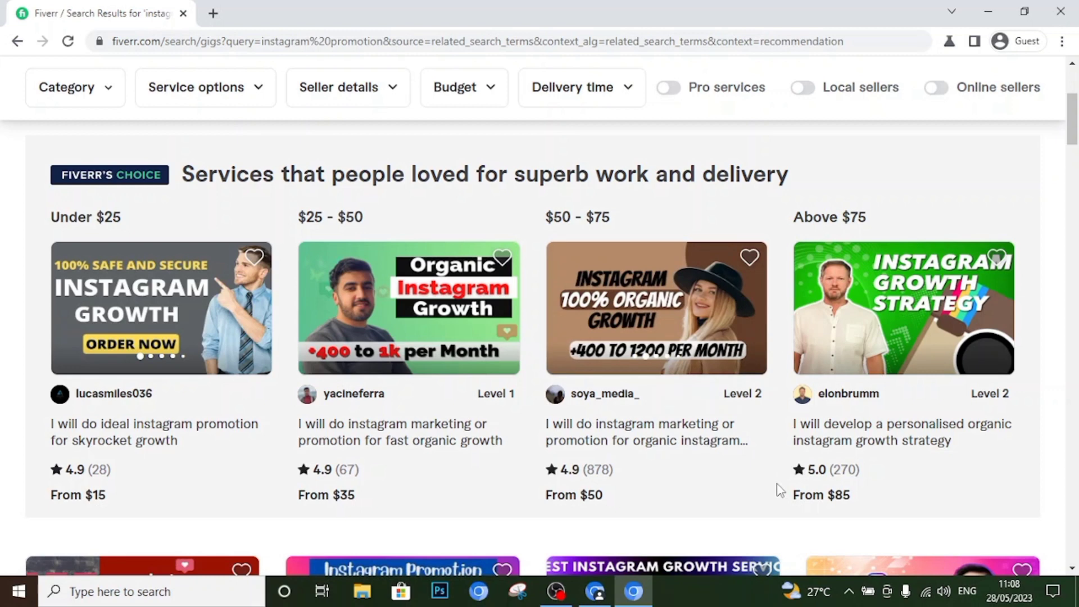
pyautogui.hotkey('alt', 'Tab')
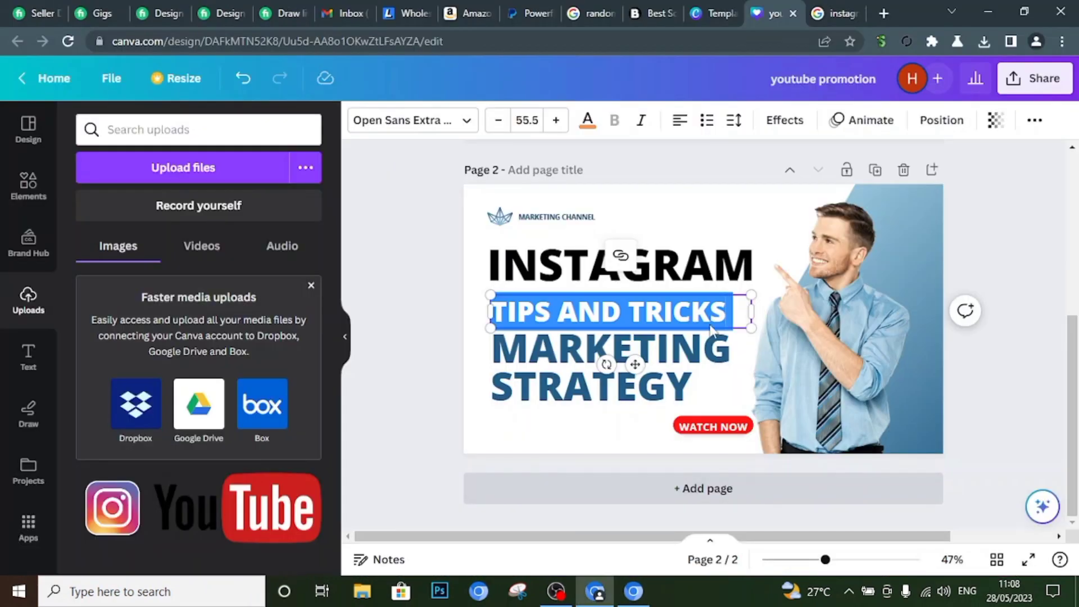
pyautogui.write('100')
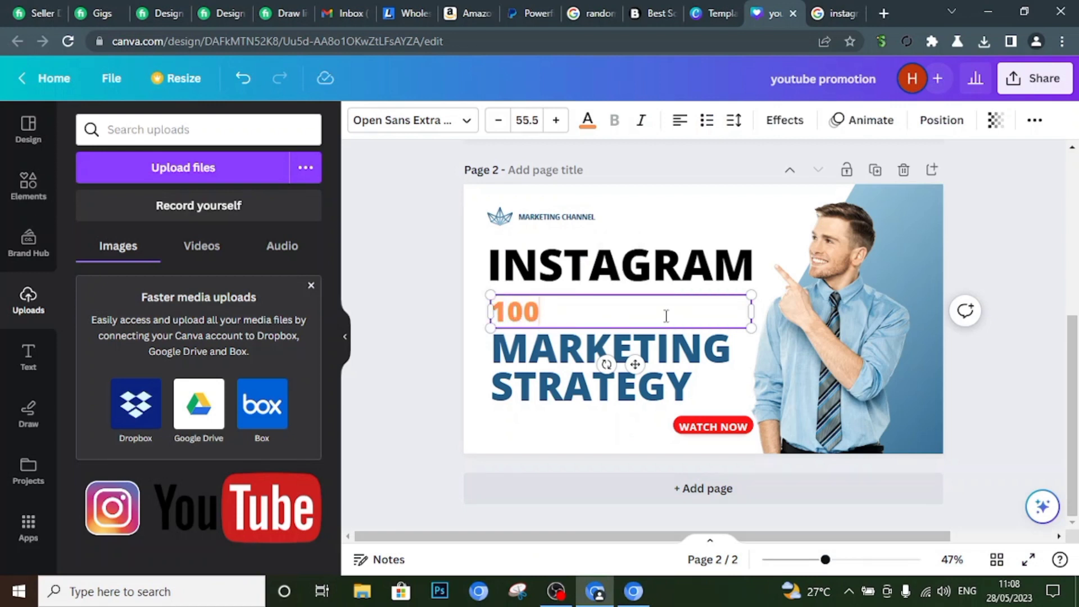
pyautogui.write('5')
pyautogui.press('BackSpace')
pyautogui.write('% ORGANIC')
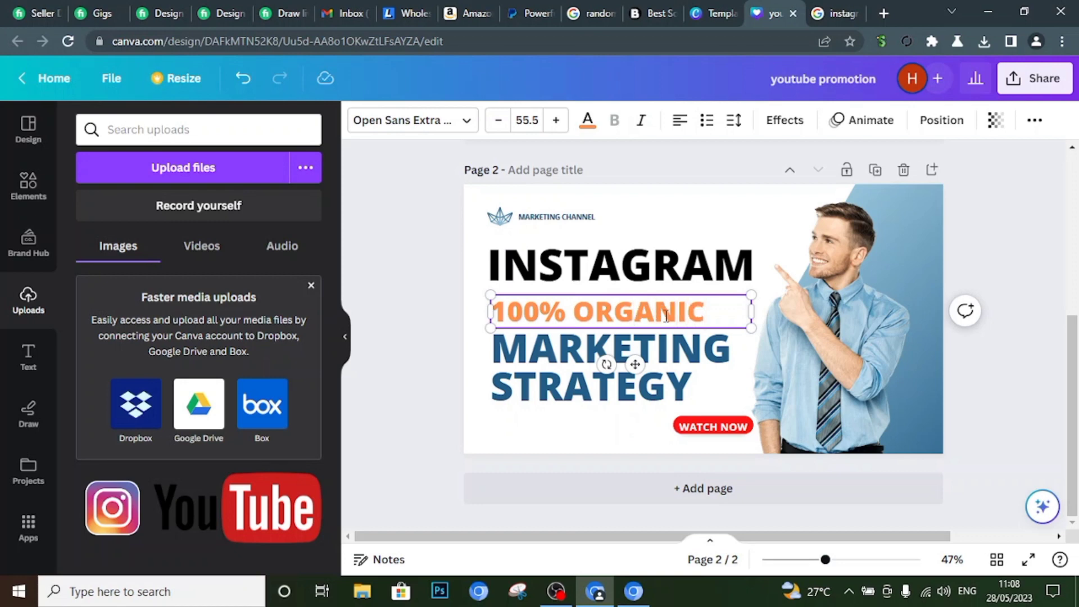
# Glance at the Fiverr results and return to Canva, replacing the blue "MARKETING STRATEGY" text with "GROWTH".
pyautogui.hotkey('alt', 'Tab')
pyautogui.hotkey('alt', 'Tab')
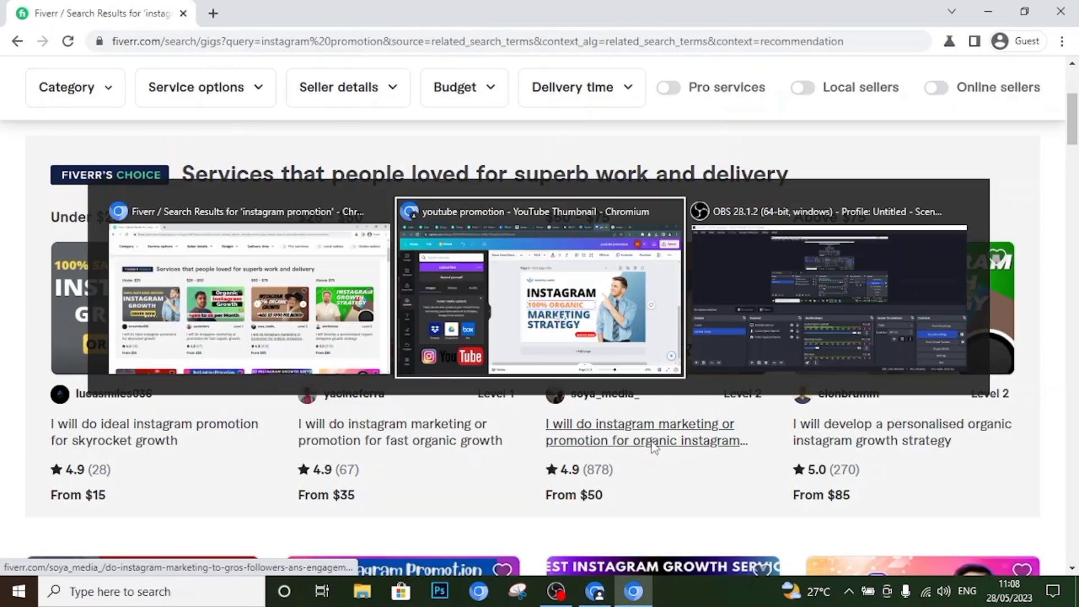
pyautogui.click(602, 358)
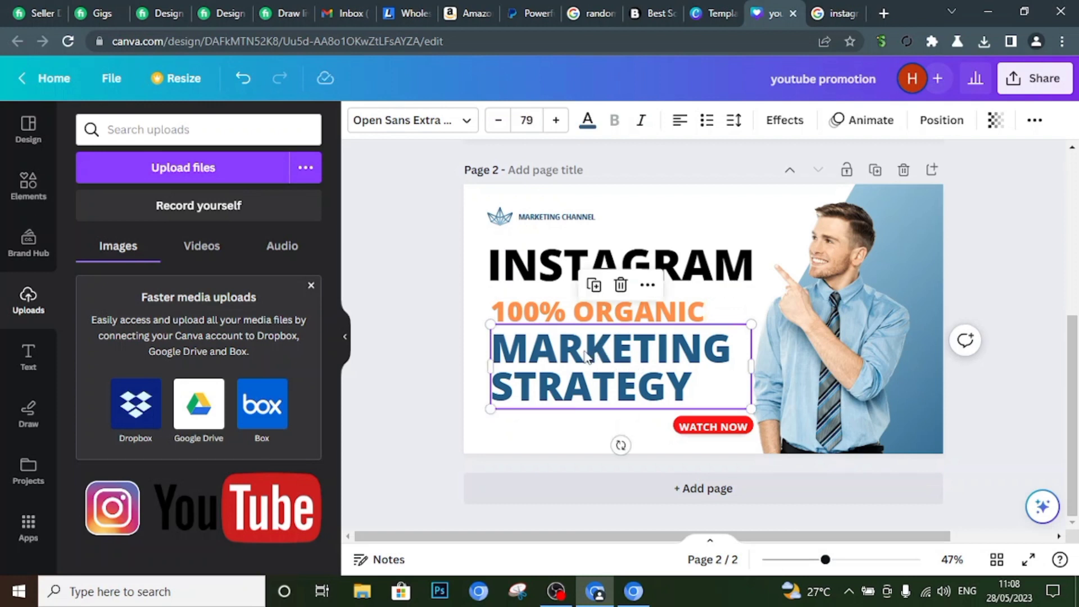
pyautogui.doubleClick(575, 346)
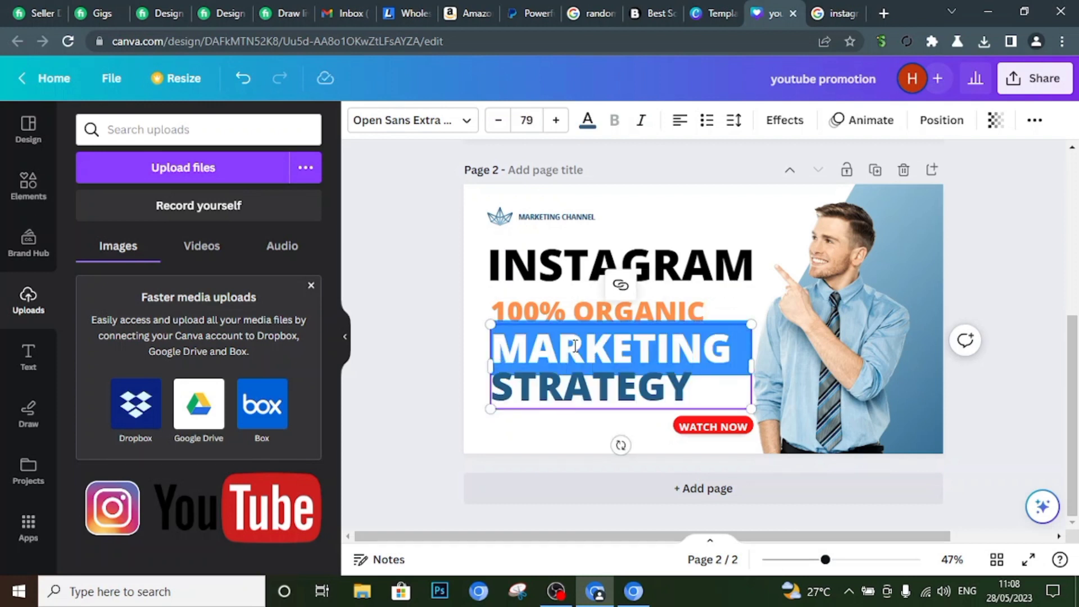
pyautogui.write('GROWTH')
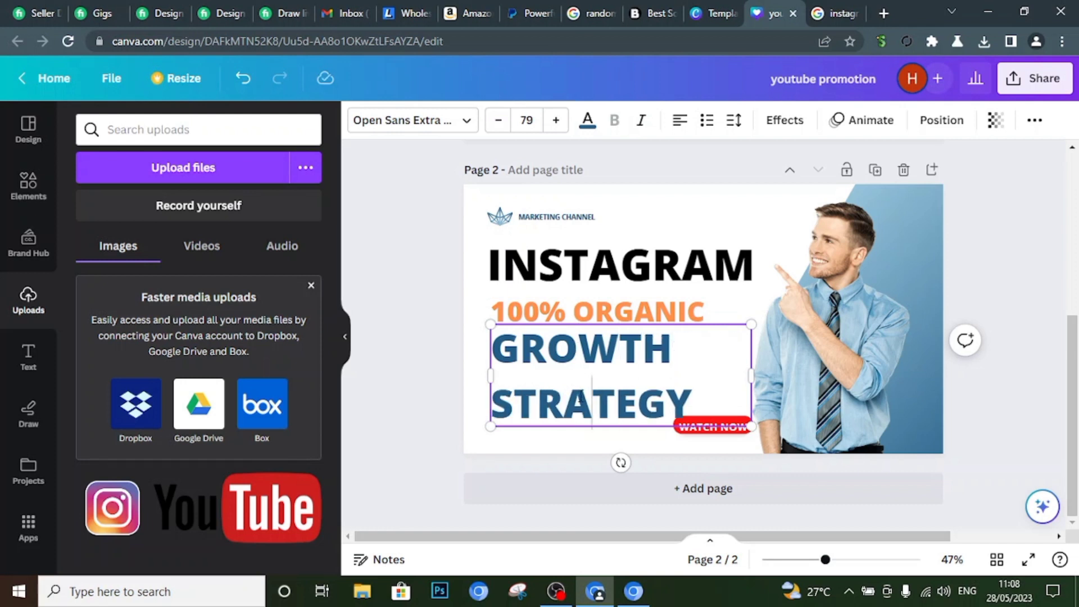
pyautogui.hotkey('shift', 'End')
pyautogui.press('BackSpace')
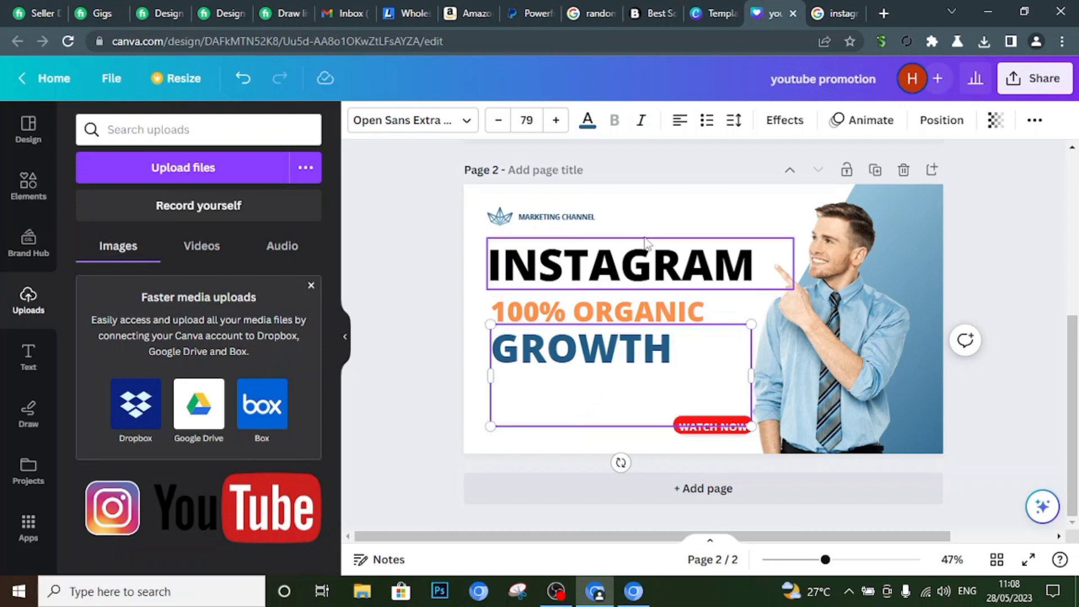
# Replace the small "MARKETING CHANNEL" text beside the crown logo with "UIQUE MARKETER" and shift it slightly down.
pyautogui.click(566, 218)
pyautogui.press('Escape')
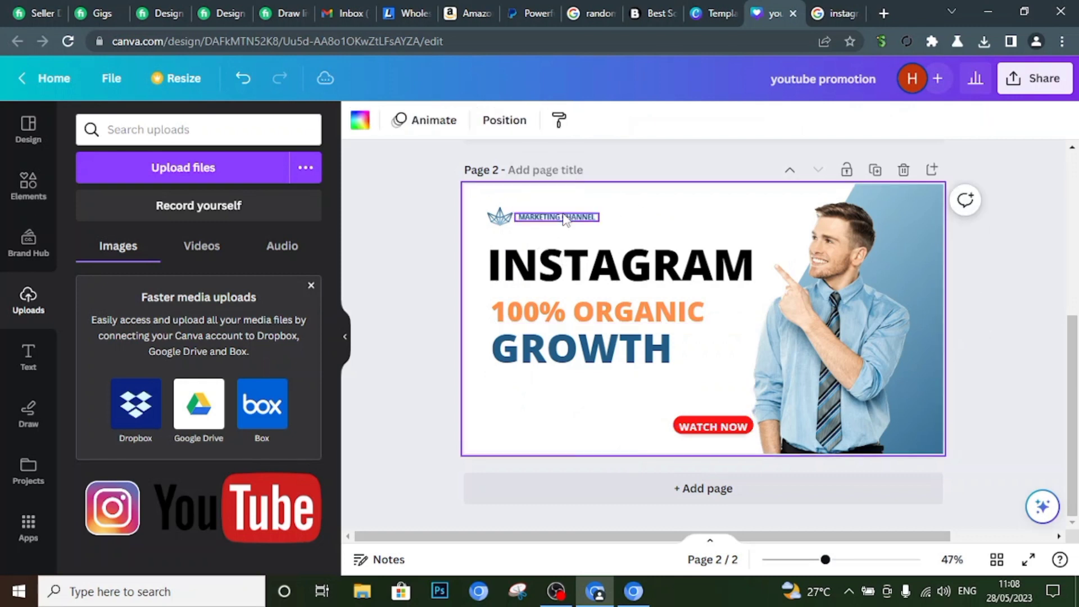
pyautogui.click(564, 216)
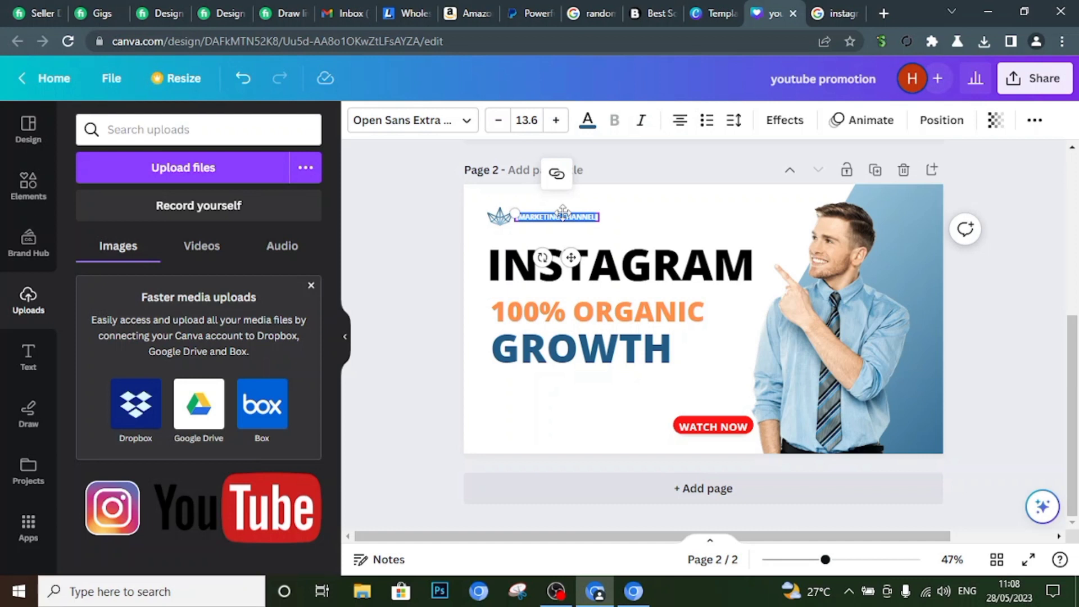
pyautogui.press('BackSpace')
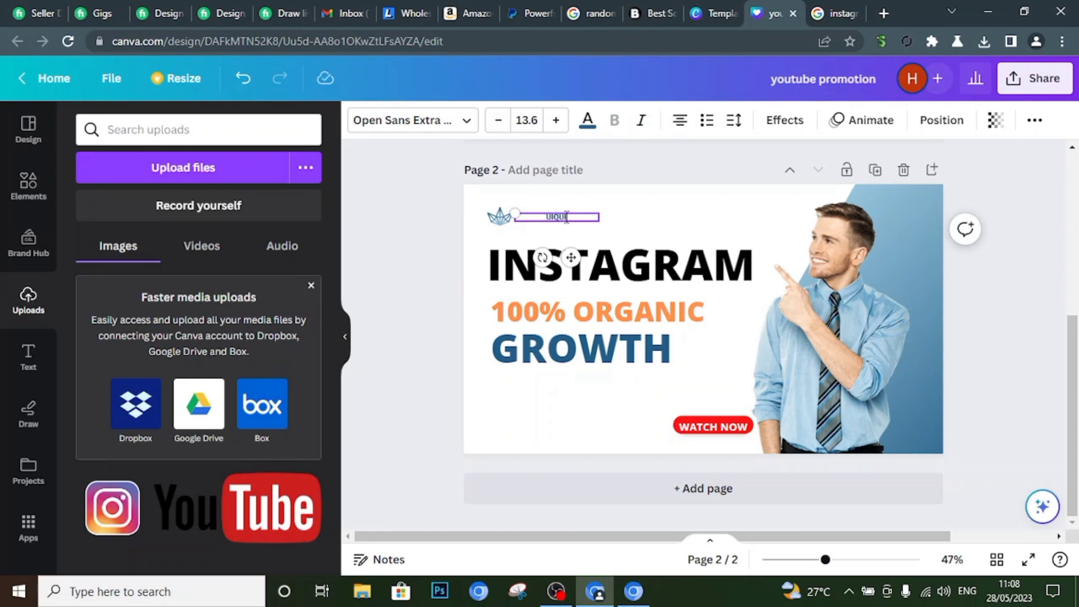
pyautogui.write('E MARKETER')
pyautogui.click(644, 217)
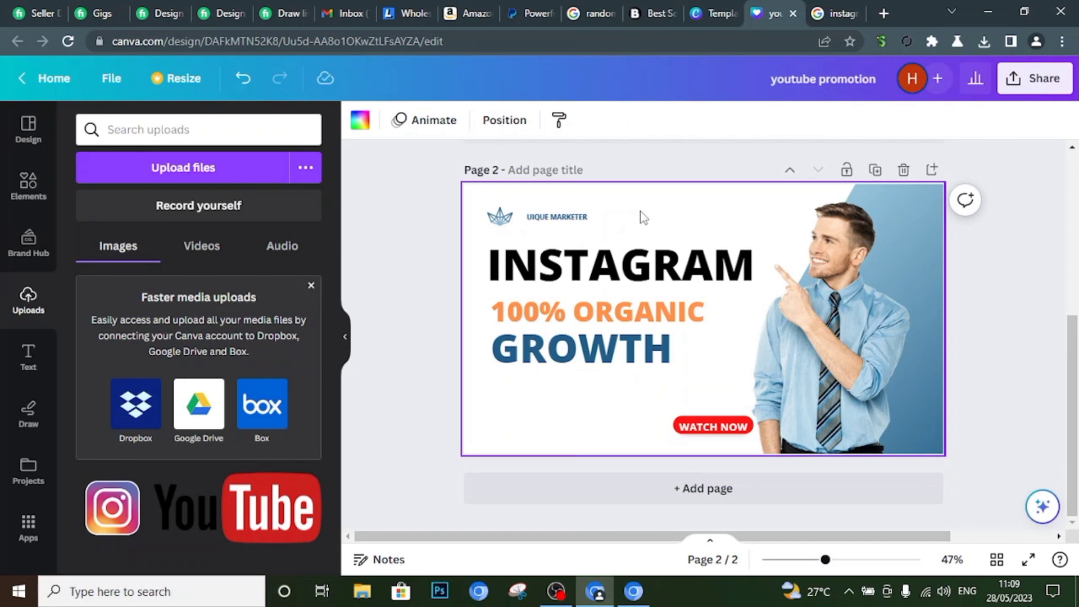
pyautogui.click(566, 220)
pyautogui.moveTo(566, 220); pyautogui.dragTo(564, 224)
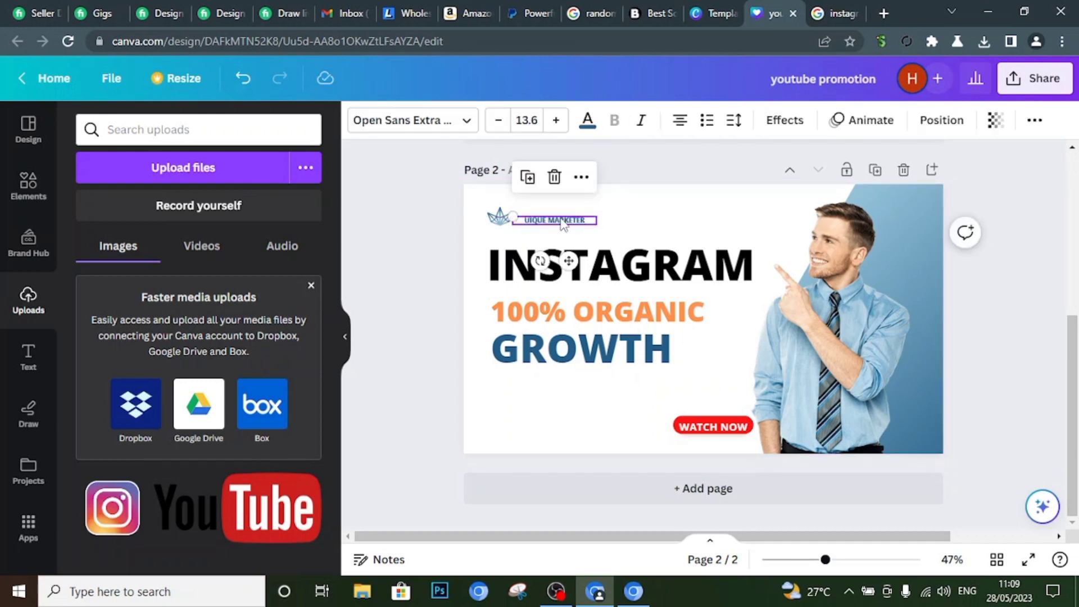
pyautogui.click(657, 239)
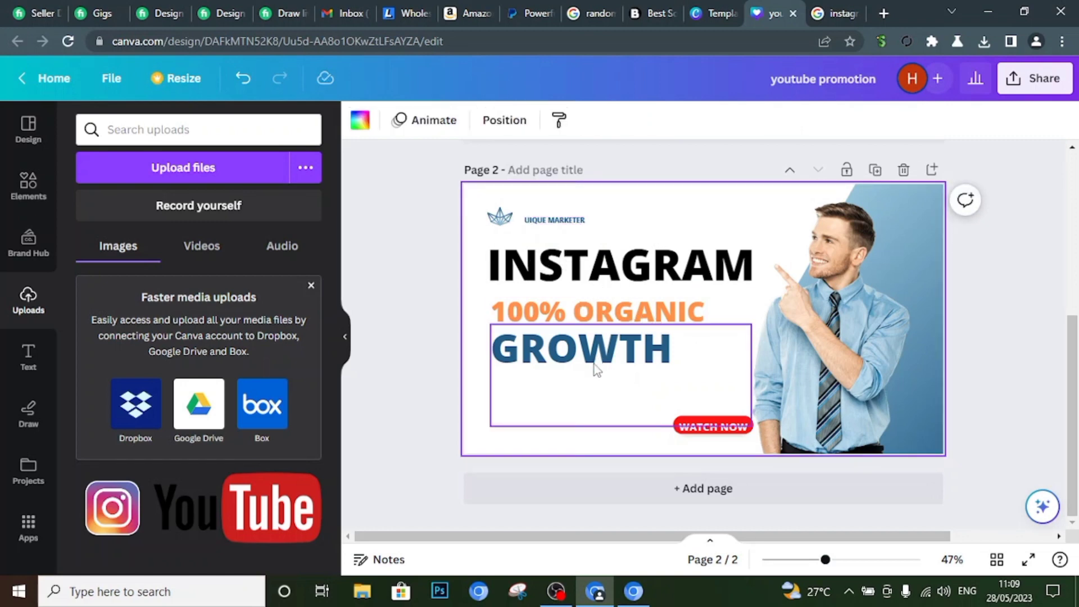
# Check the growth ranges on the Fiverr thumbnails and try adding "400K TO" as a second line under GROWTH in Canva.
pyautogui.click(597, 390)
pyautogui.hotkey('alt', 'Tab')
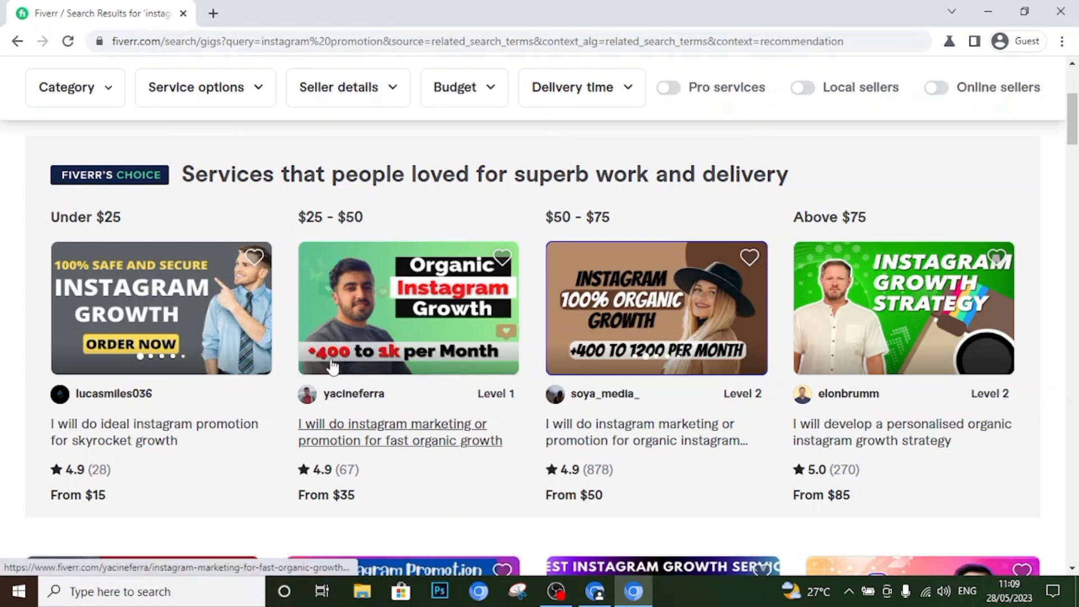
pyautogui.hotkey('alt', 'Tab')
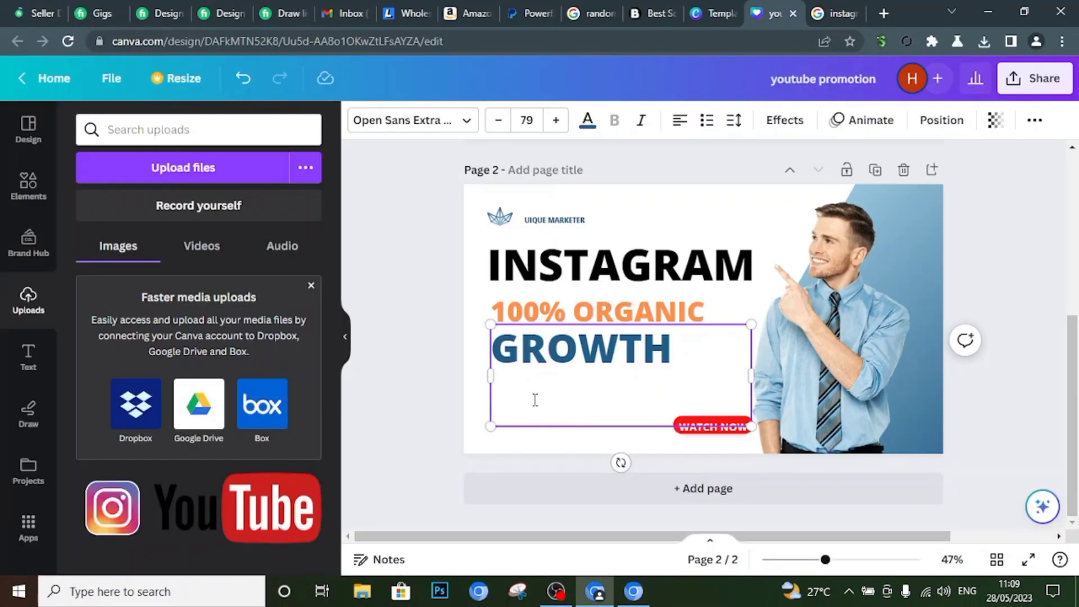
pyautogui.write('400K')
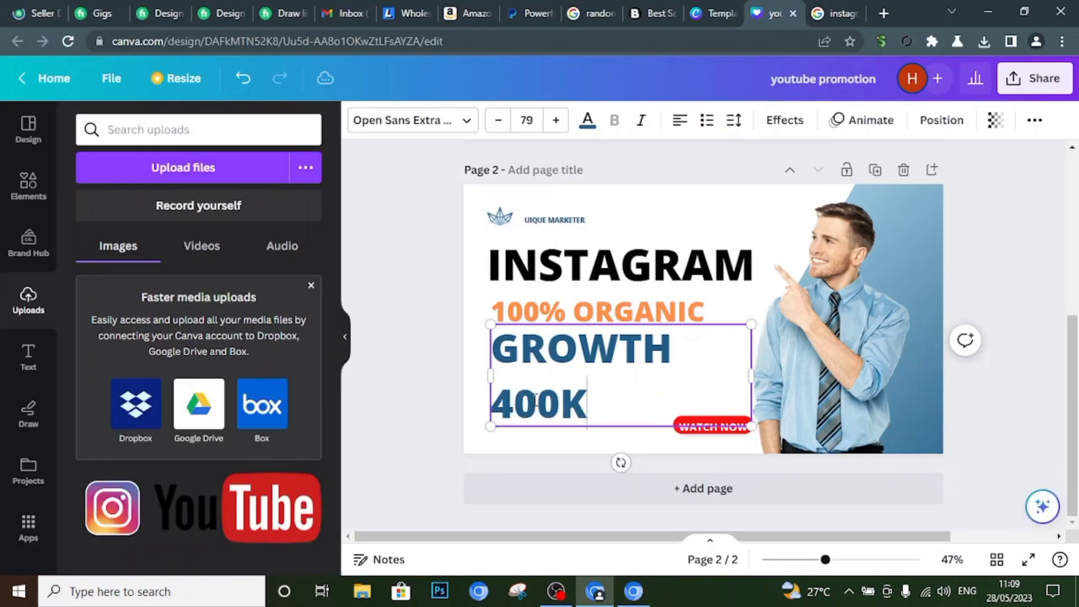
pyautogui.write(' TO')
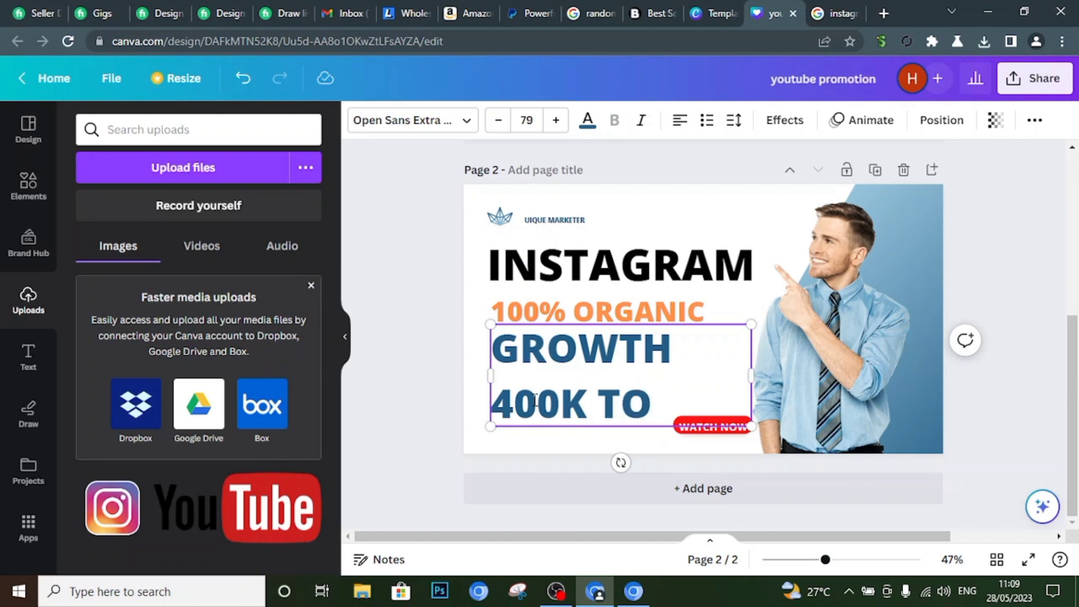
pyautogui.write(' QK')
# Erase the whole second line beneath GROWTH, including its line break, so the text box holds only that word.
pyautogui.press('BackSpace')
pyautogui.press('BackSpace')
pyautogui.press('BackSpace')
pyautogui.press('BackSpace')
pyautogui.press('BackSpace')
pyautogui.press('BackSpace')
pyautogui.press('BackSpace')
pyautogui.press('BackSpace')
pyautogui.press('BackSpace')
pyautogui.press('BackSpace')
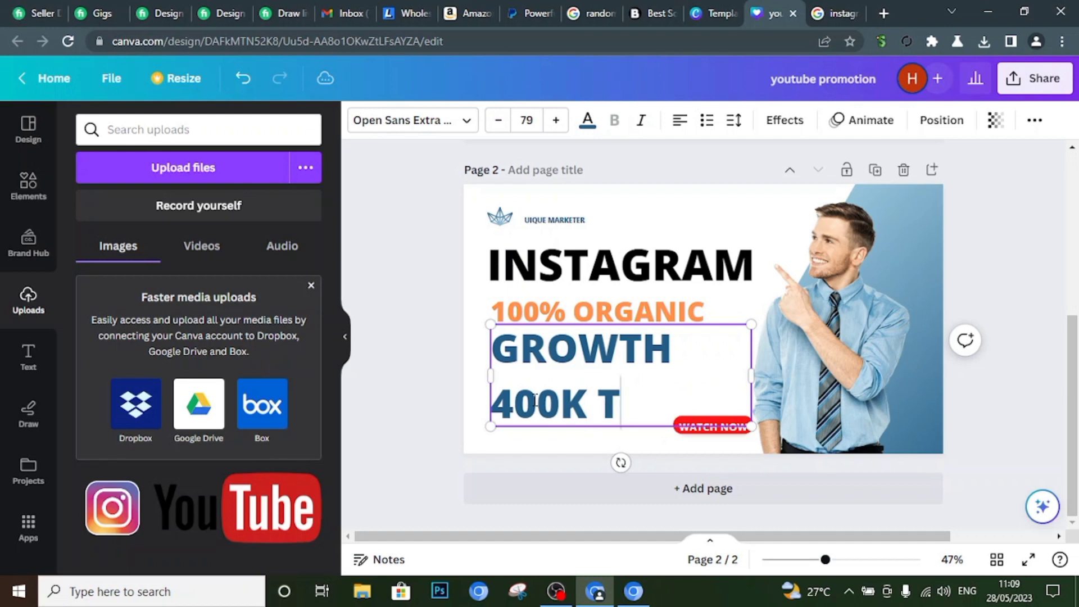
pyautogui.press('BackSpace')
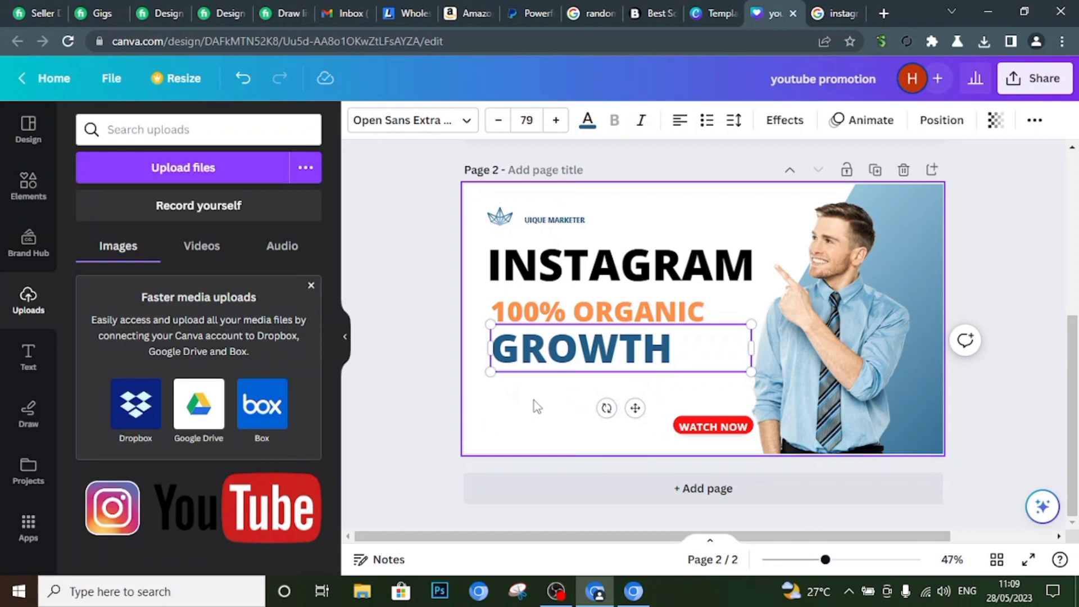
pyautogui.click(547, 434)
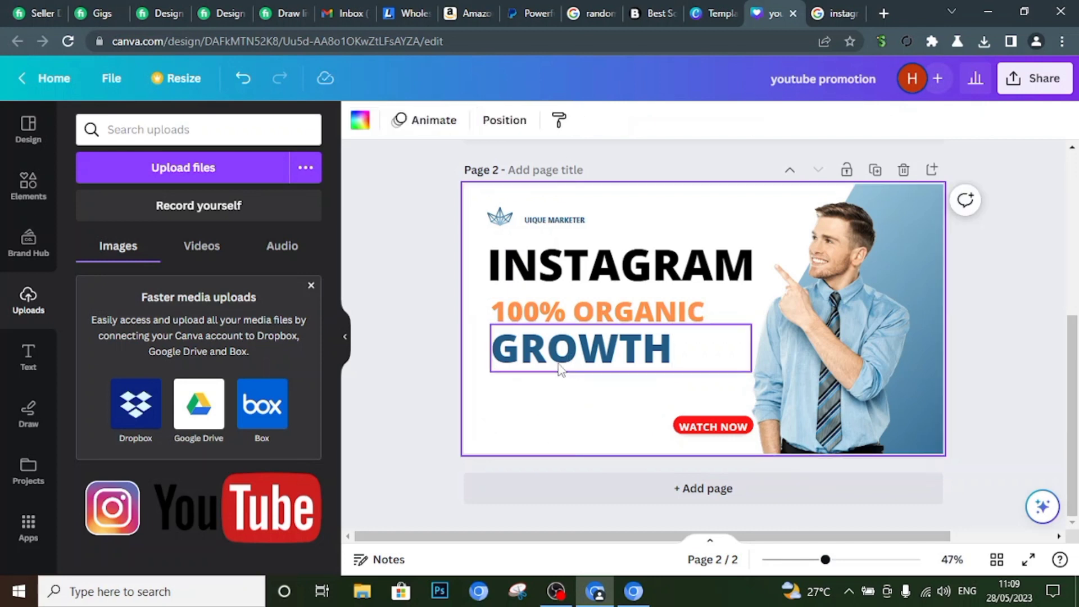
# Duplicate the blue GROWTH text and place the copy directly beneath the original.
pyautogui.click(559, 369)
pyautogui.moveTo(559, 369); pyautogui.dragTo(561, 371)
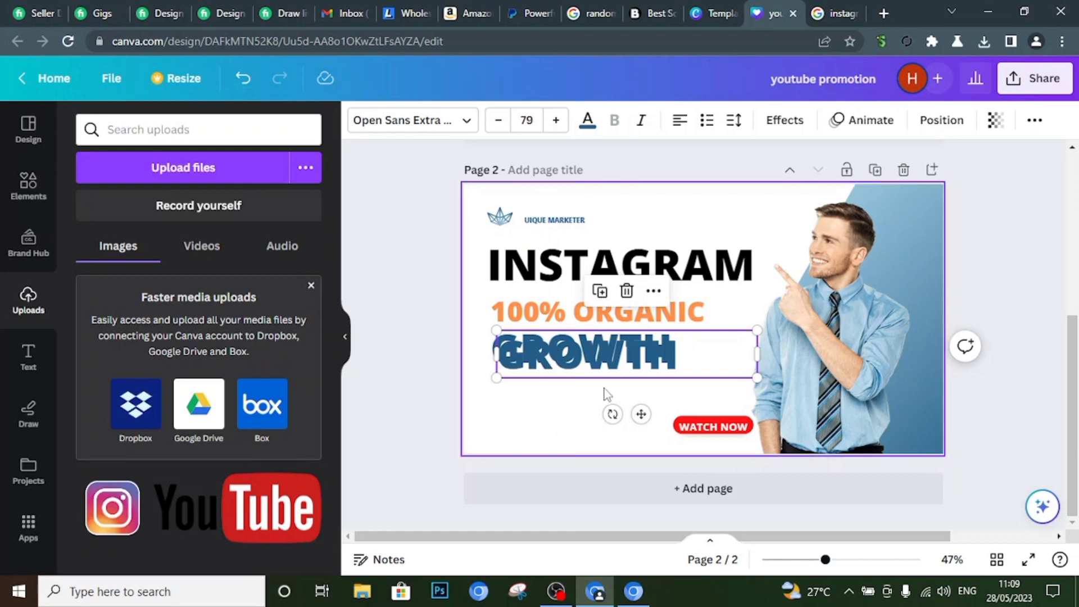
pyautogui.moveTo(606, 395); pyautogui.dragTo(583, 434)
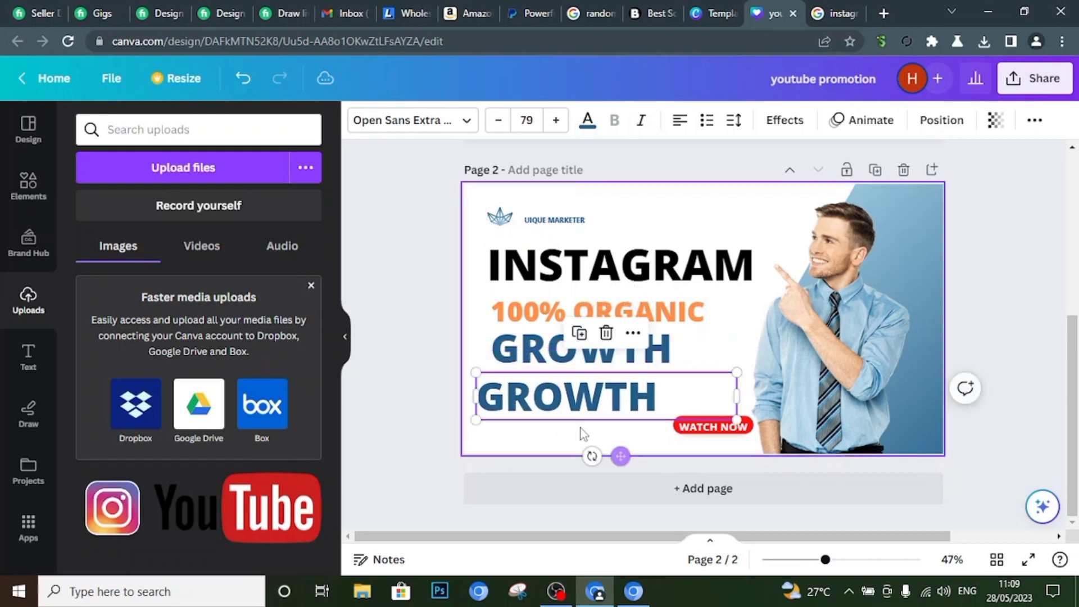
# Replace the copied GROWTH text with "400 TO 1K PER MONTH", checking the wording against the Fiverr thumbnails.
pyautogui.doubleClick(566, 418)
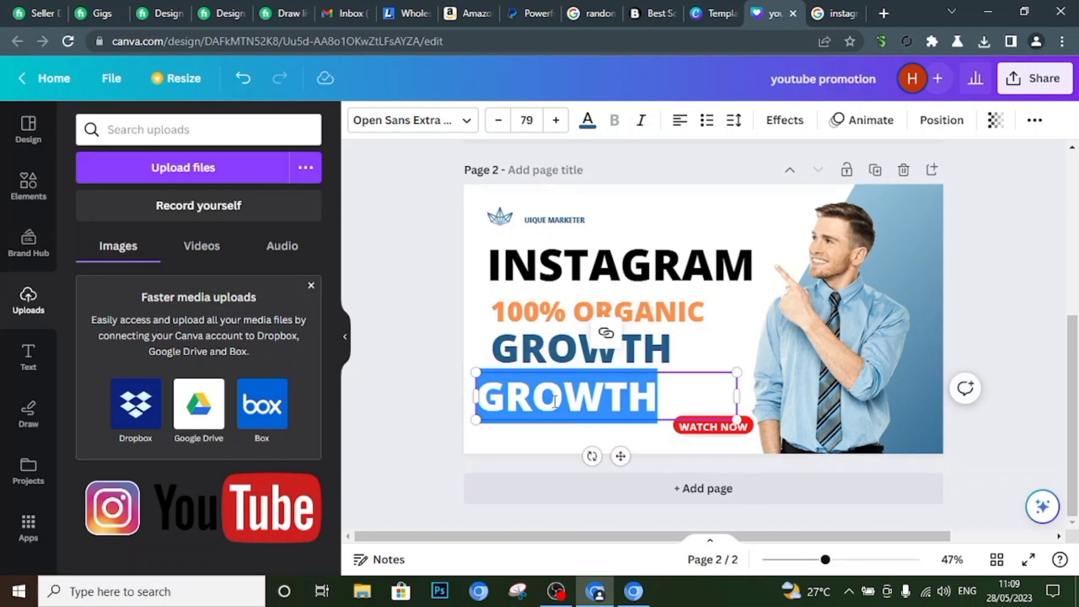
pyautogui.write('400 TO')
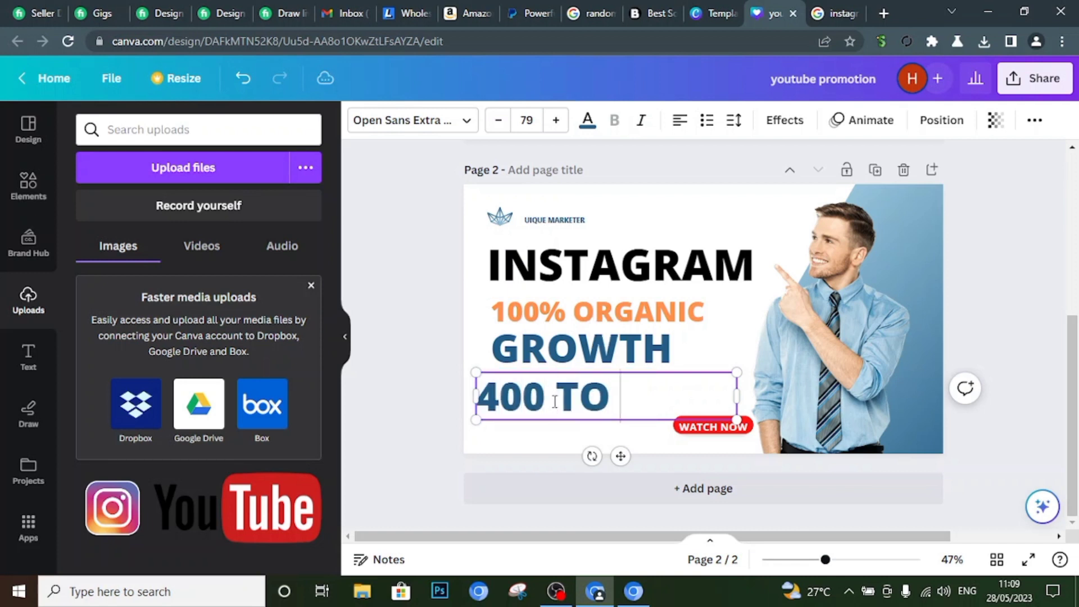
pyautogui.write(' 1K')
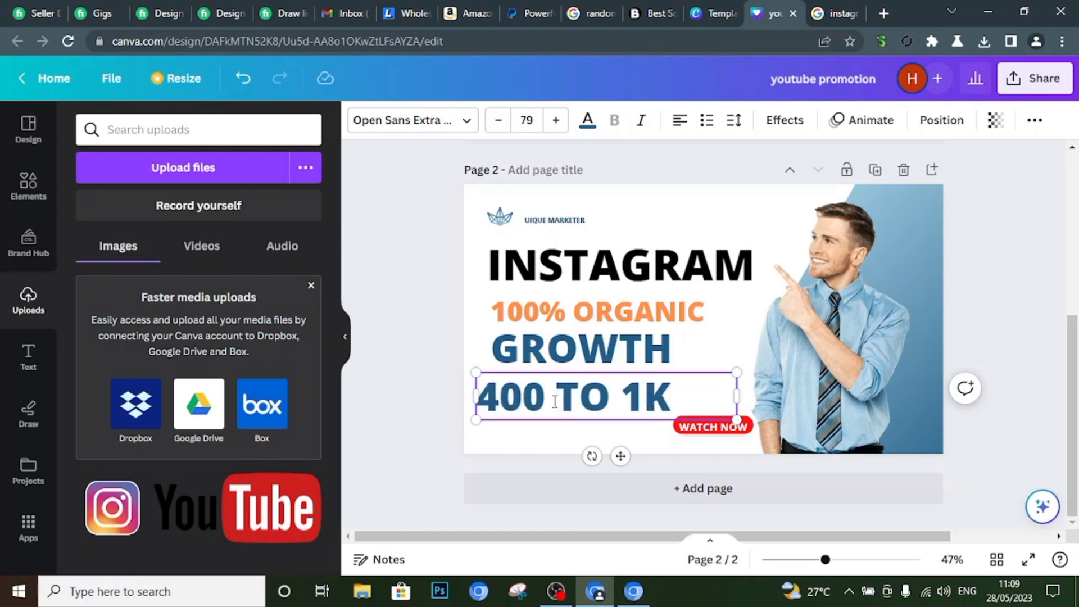
pyautogui.hotkey('alt', 'Tab')
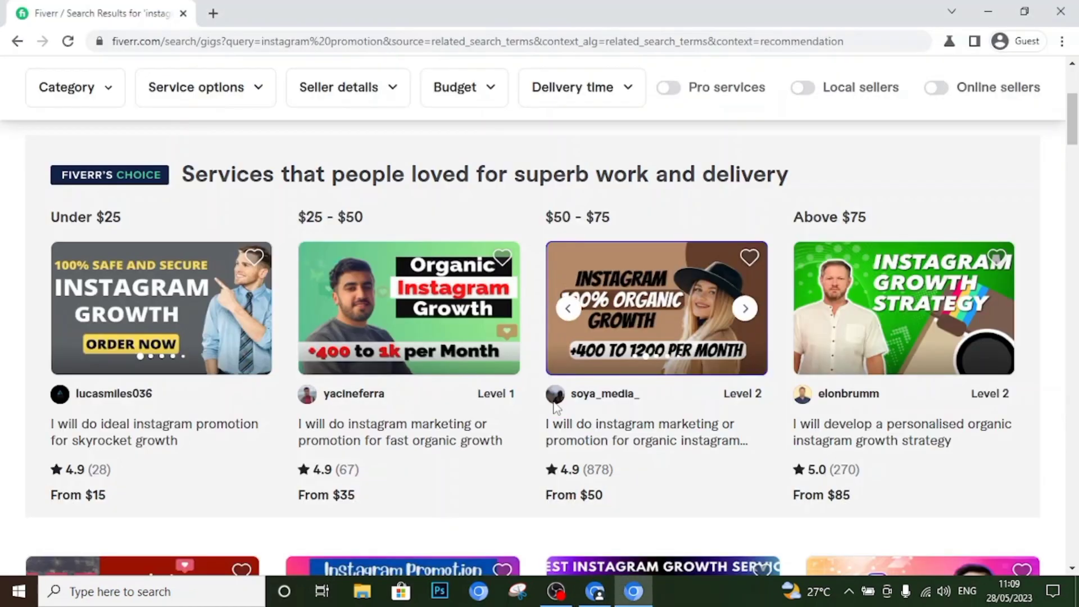
pyautogui.hotkey('alt', 'Tab')
pyautogui.write('PER MO')
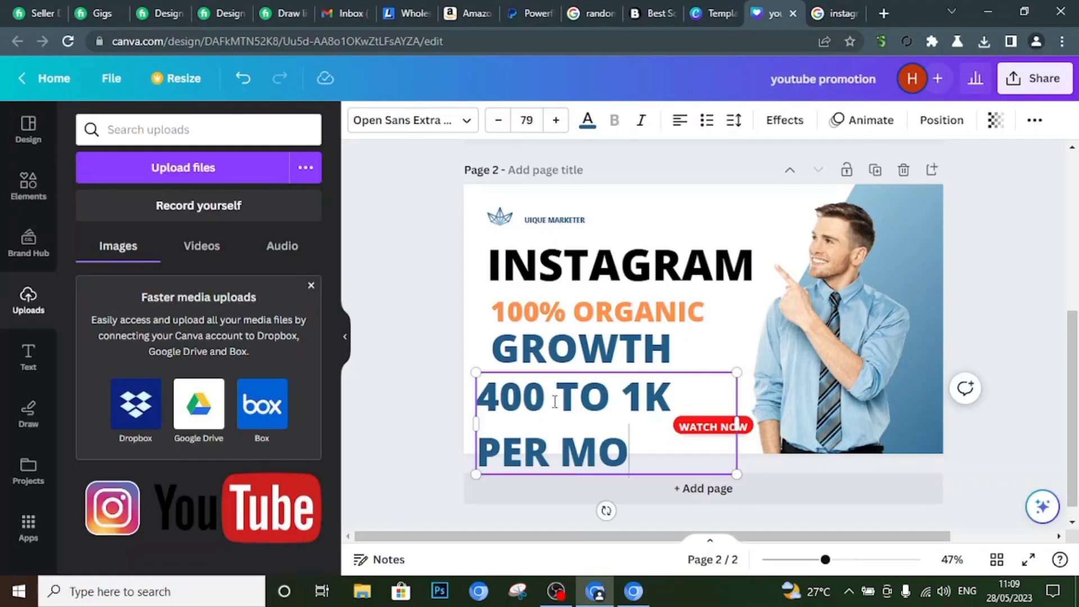
pyautogui.write('NTH')
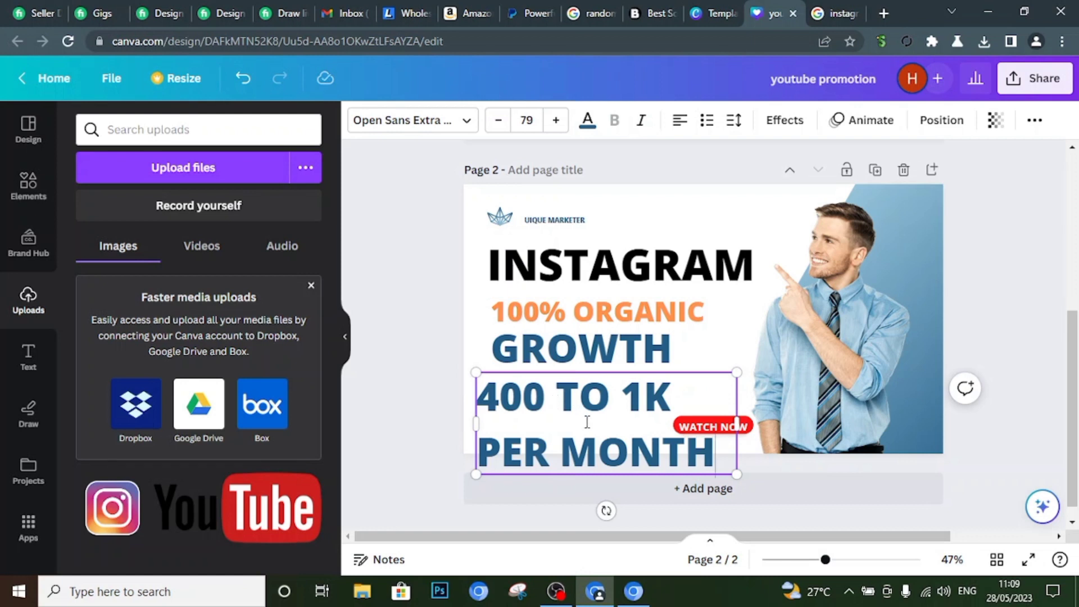
# Reduce the font size of the "400 TO 1K PER MONTH" text to 43 so it fits on one line.
pyautogui.hotkey('ctrl', 'a')
pyautogui.click(500, 122)
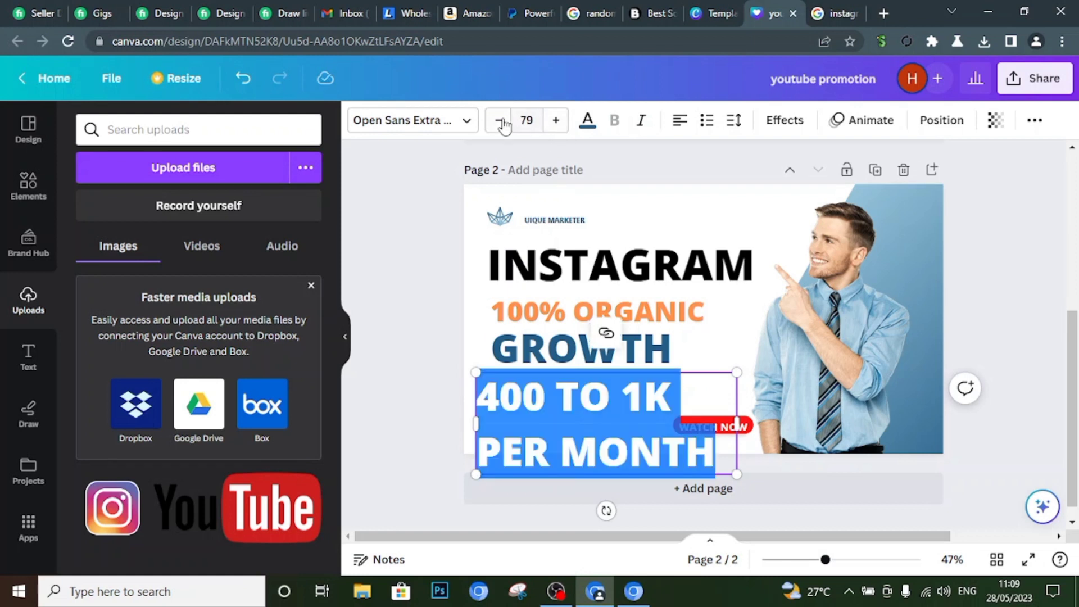
pyautogui.click(501, 122)
pyautogui.click(501, 122)
pyautogui.click(501, 122)
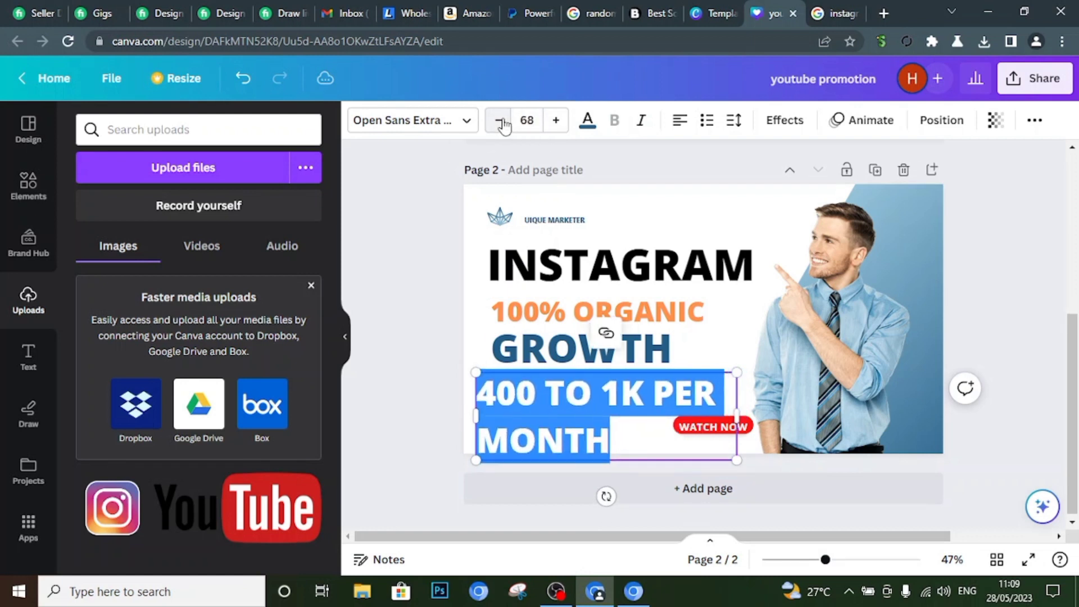
pyautogui.click(501, 122)
pyautogui.click(501, 121)
pyautogui.click(501, 122)
pyautogui.click(502, 121)
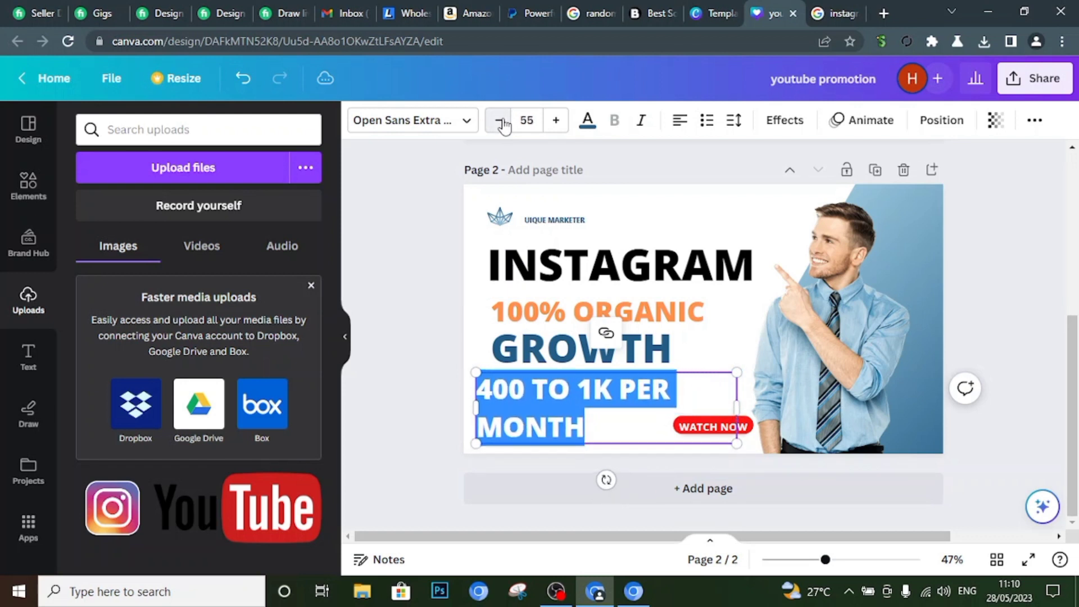
pyautogui.click(501, 121)
pyautogui.click(500, 122)
pyautogui.click(500, 121)
pyautogui.click(500, 121)
pyautogui.click(500, 121)
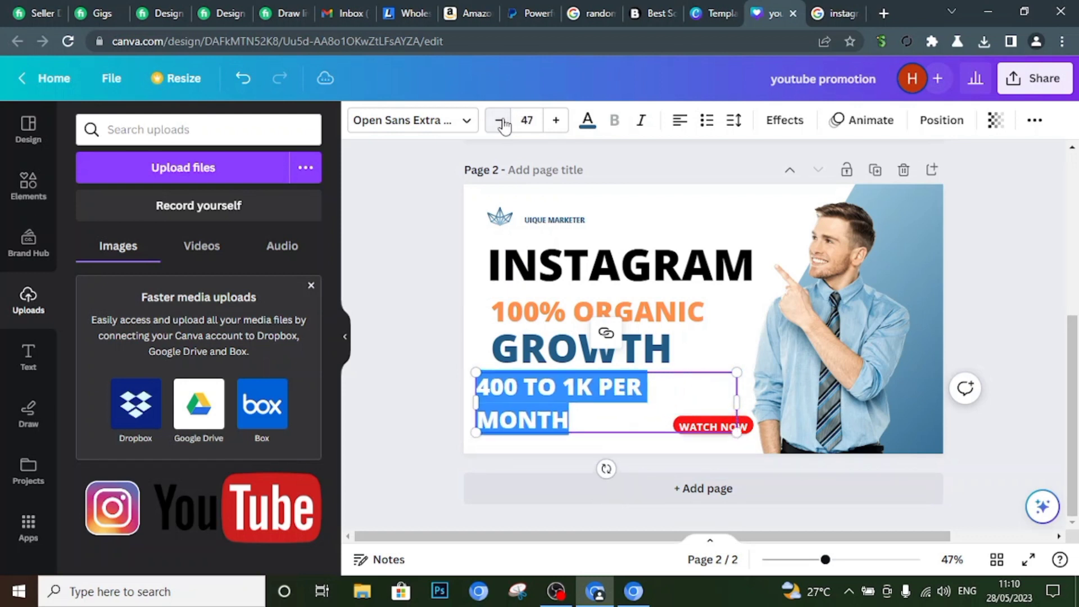
pyautogui.click(500, 122)
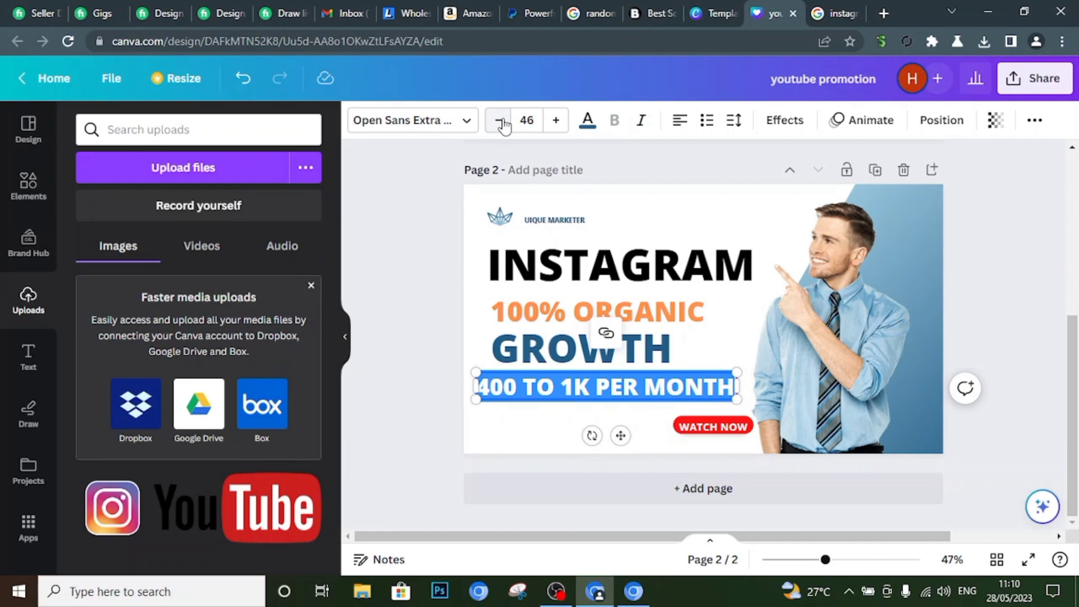
pyautogui.click(500, 121)
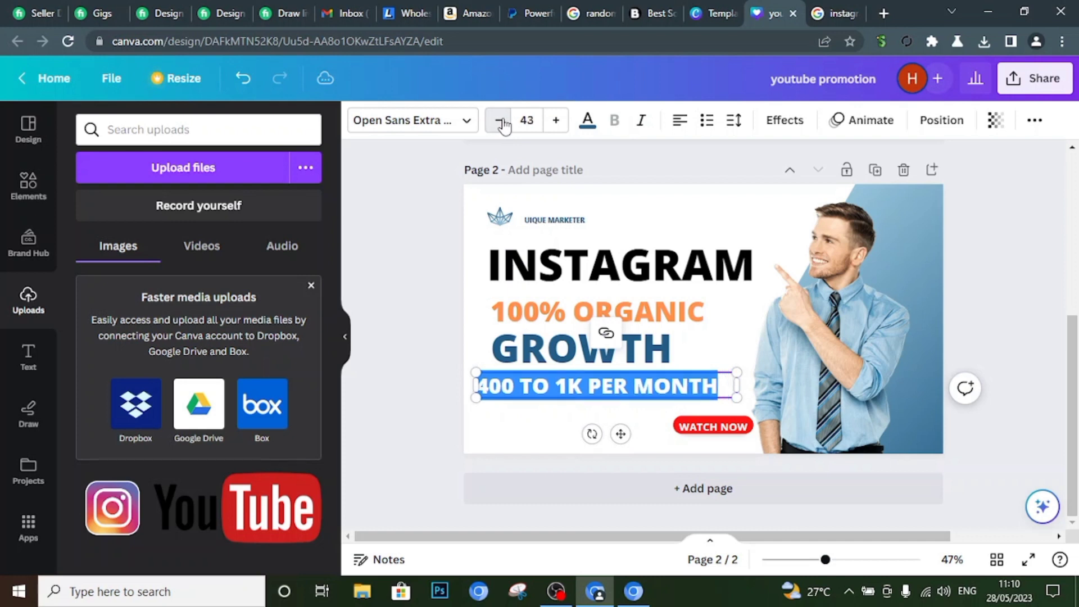
# Move the "400 TO 1K PER MONTH" line slightly right and down, aligning its left edge with the INSTAGRAM heading.
pyautogui.click(409, 243)
pyautogui.click(630, 380)
pyautogui.moveTo(629, 380); pyautogui.dragTo(642, 384)
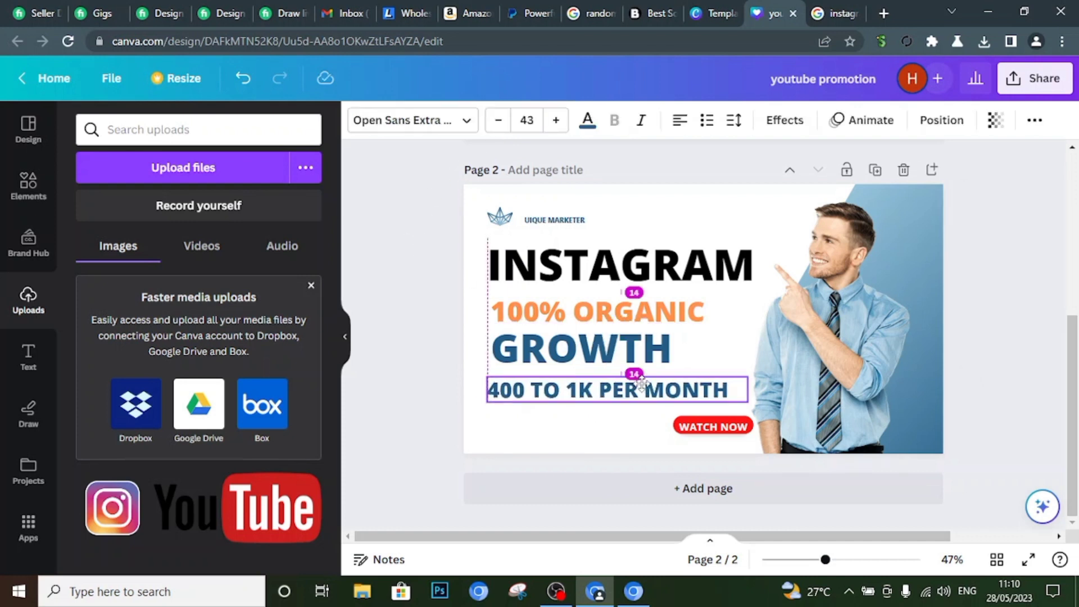
# Apply the Background text effect to the "400 TO 1K PER MONTH" line and colour the background bright red.
pyautogui.doubleClick(626, 389)
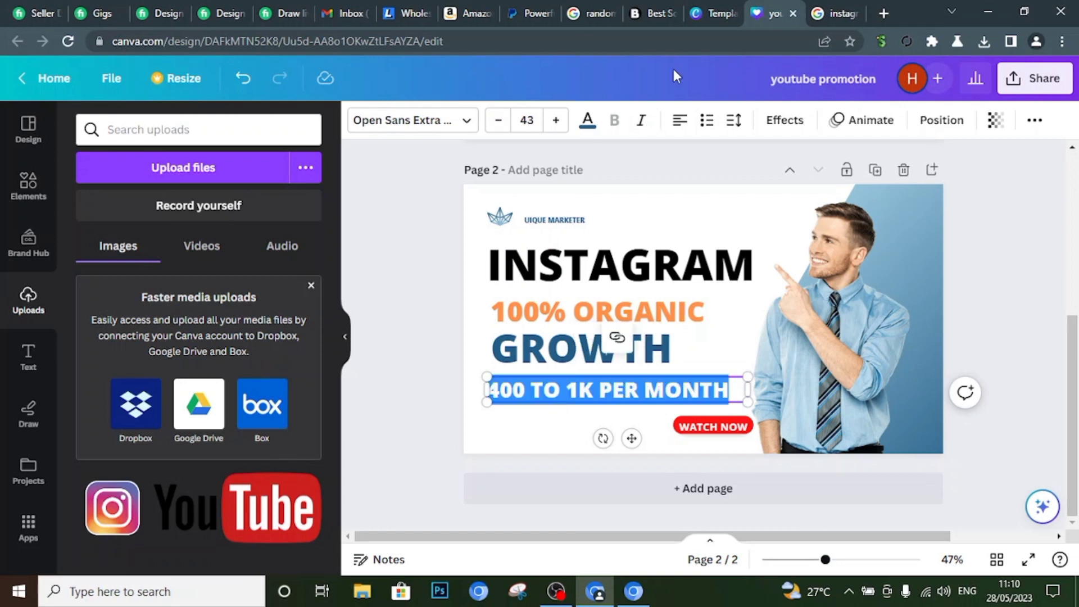
pyautogui.click(785, 119)
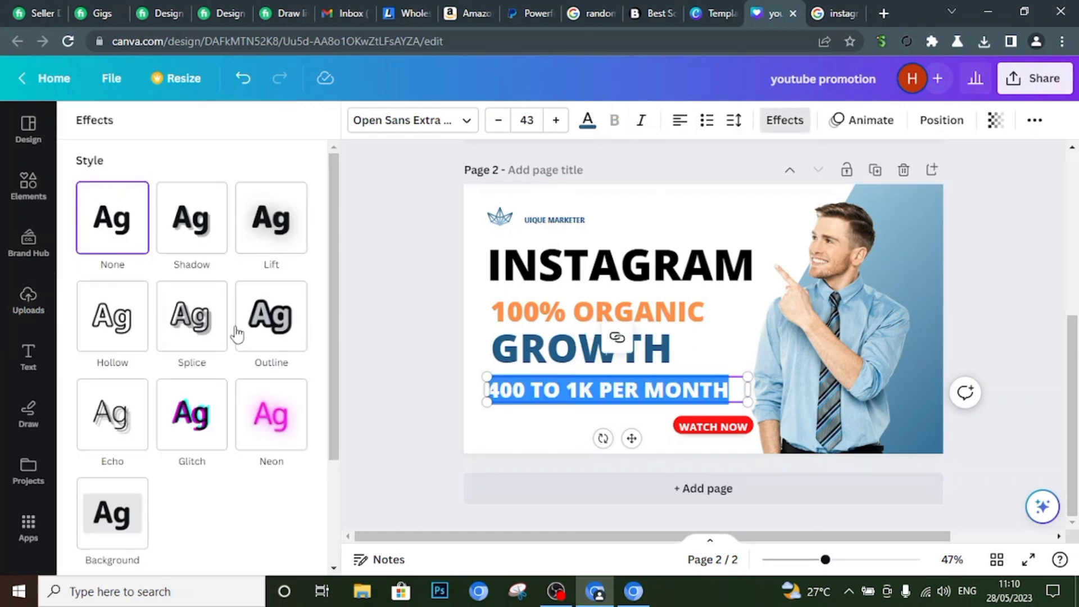
pyautogui.click(118, 514)
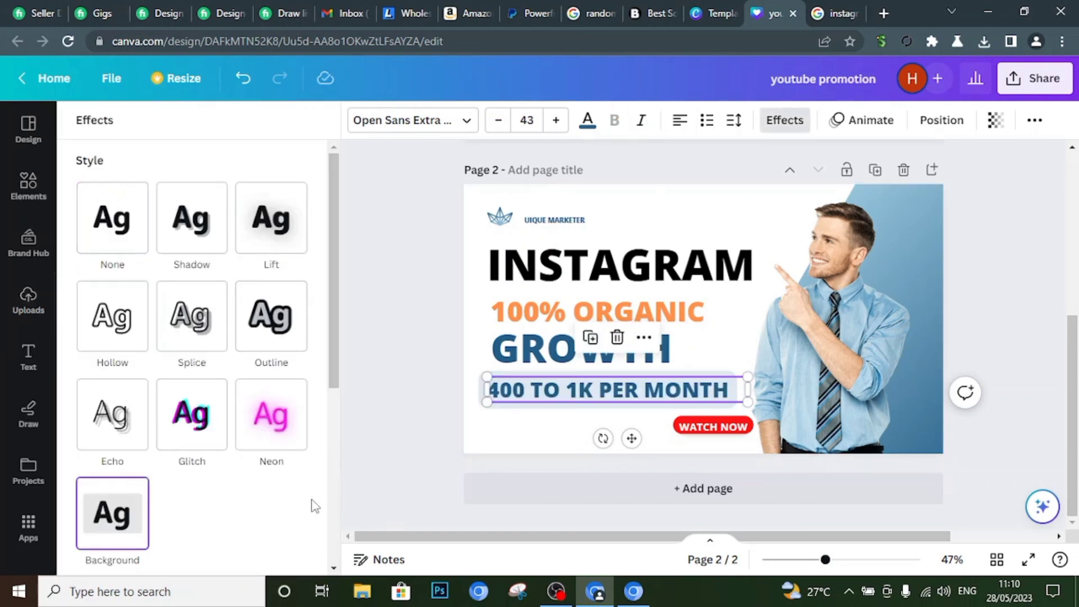
pyautogui.scroll(-5, 315, 506)
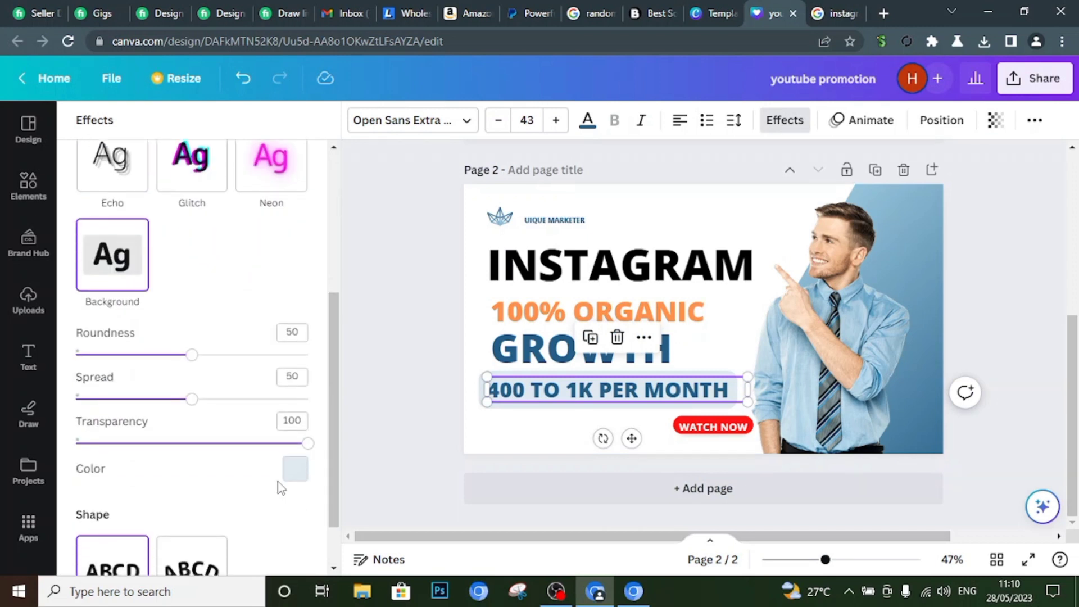
pyautogui.click(291, 477)
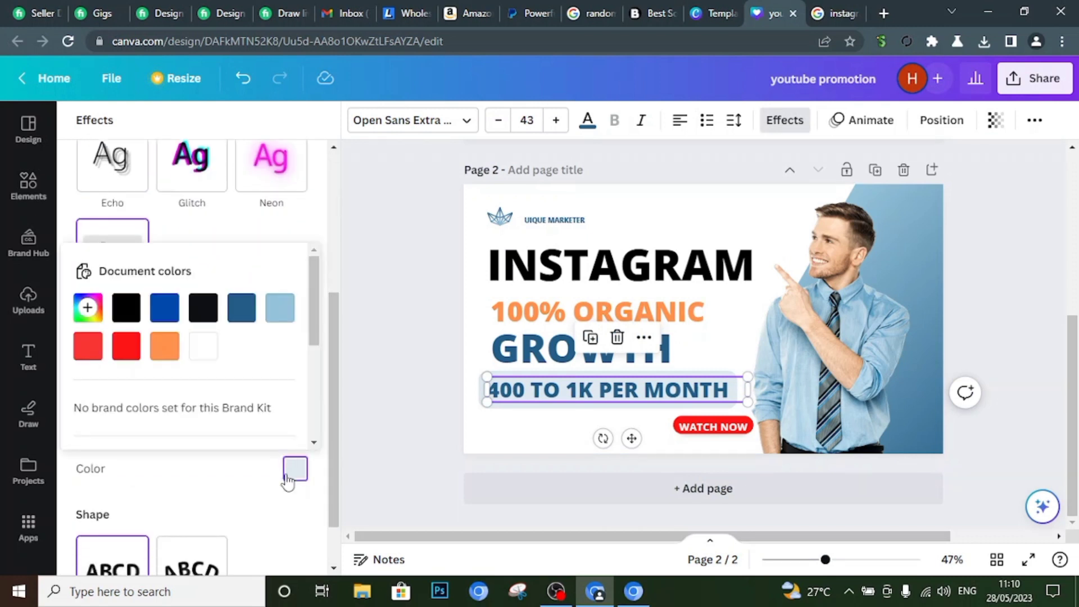
pyautogui.click(125, 355)
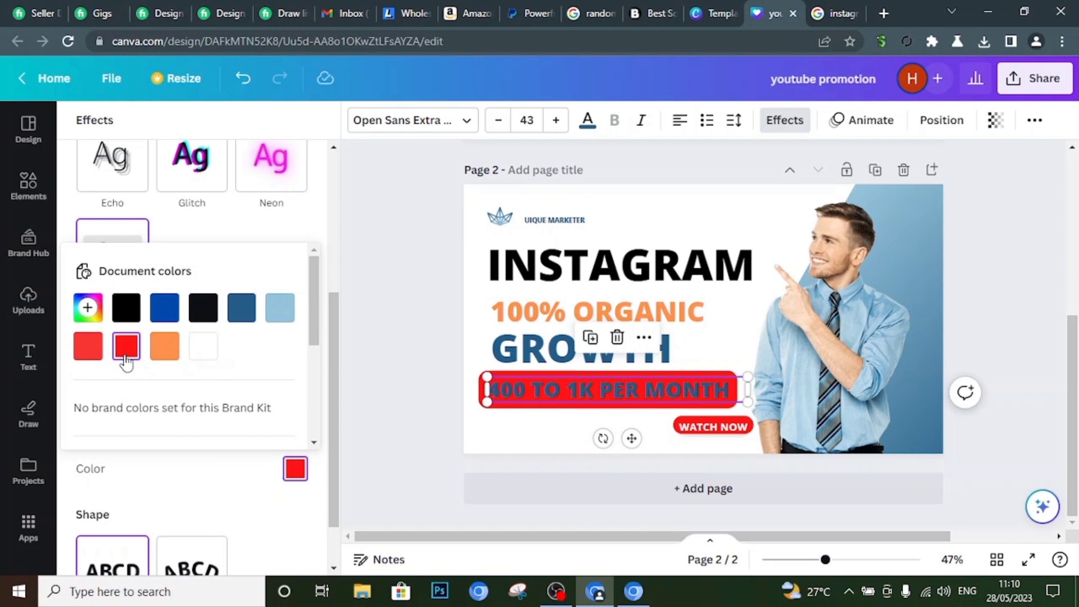
# Change the text colour of the "400 TO 1K PER MONTH" line to white.
pyautogui.doubleClick(572, 390)
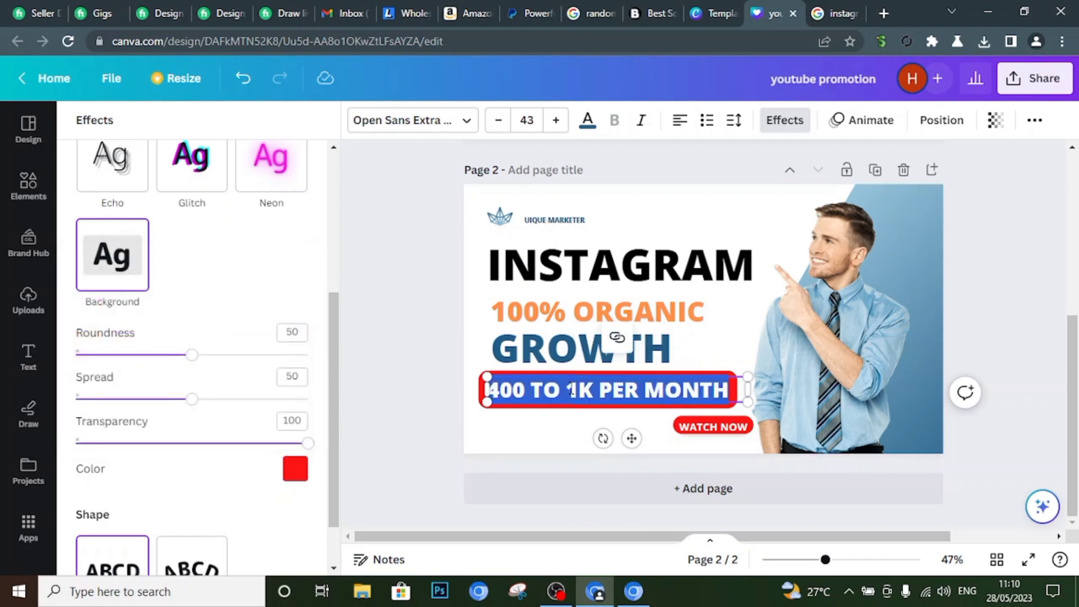
pyautogui.click(587, 124)
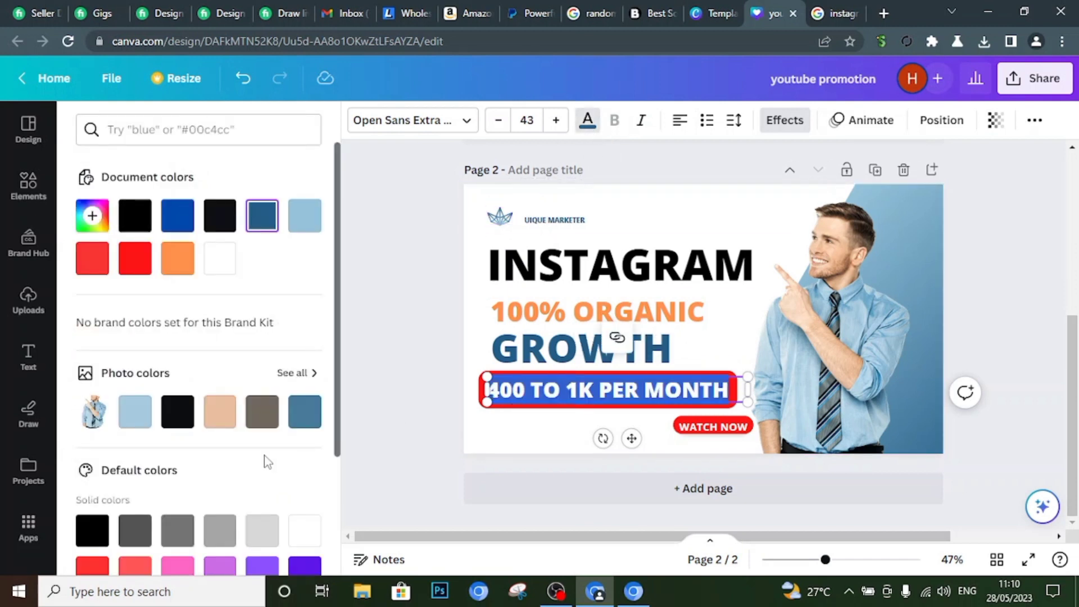
pyautogui.click(221, 260)
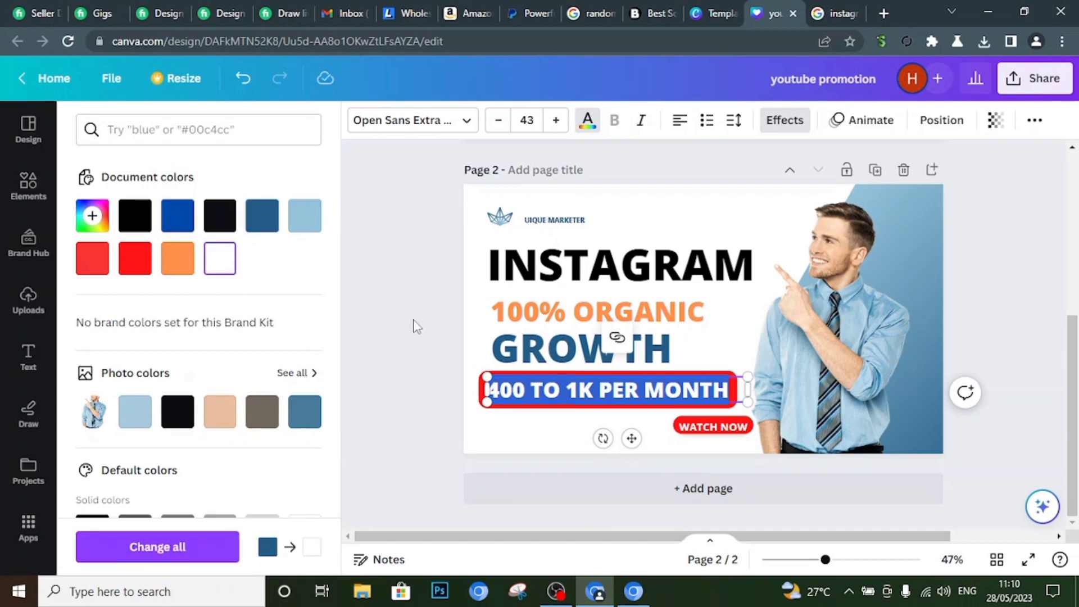
pyautogui.click(416, 326)
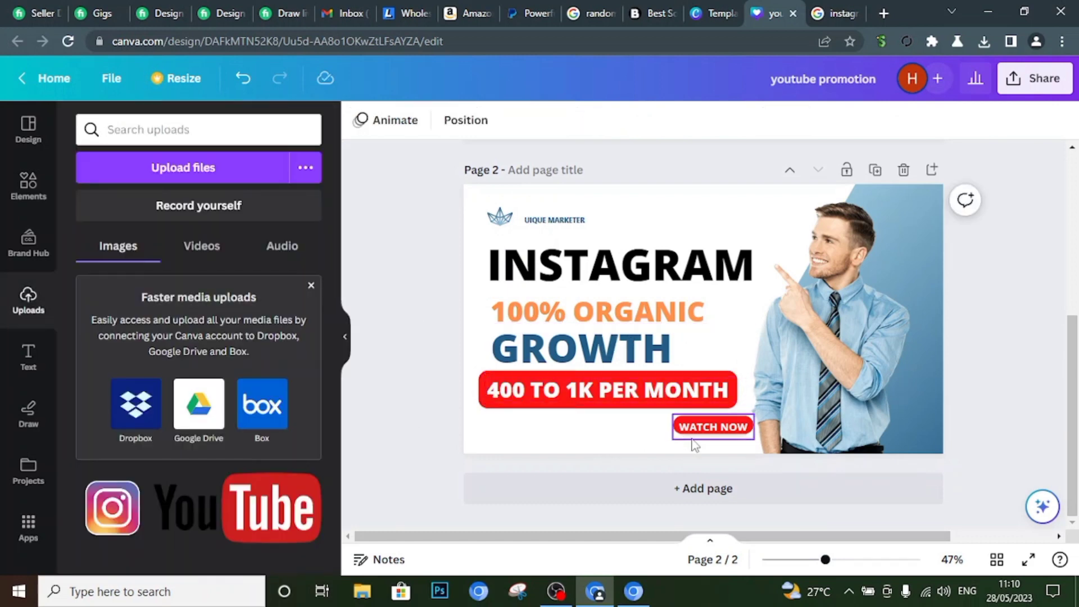
# Replace the "WATCH NOW" label with "ORDER NOW" and move the red label slightly down, away from the growth banner.
pyautogui.click(707, 425)
pyautogui.doubleClick(707, 424)
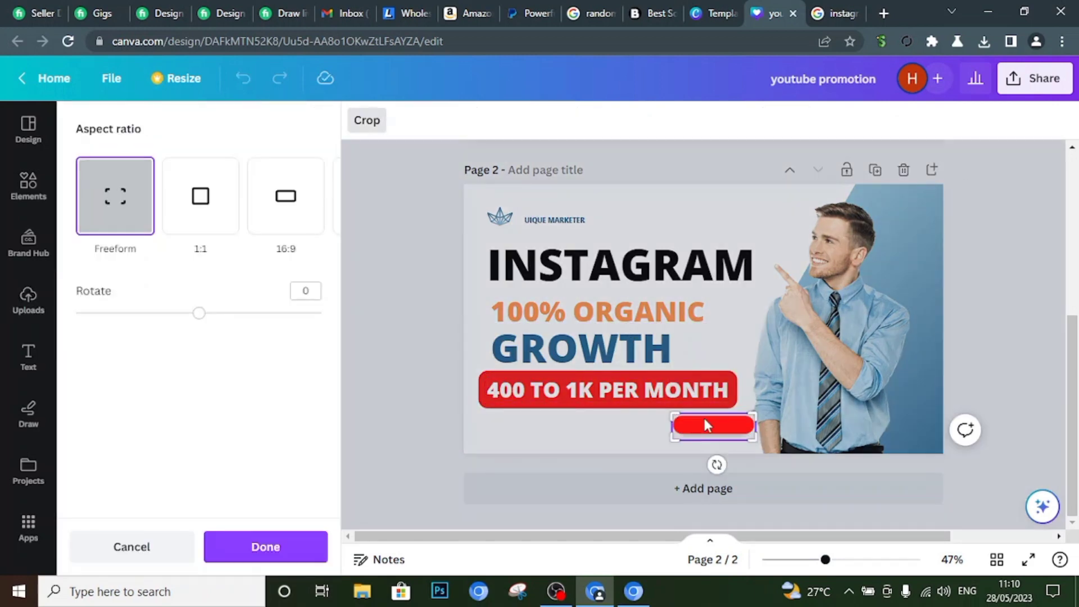
pyautogui.click(485, 402)
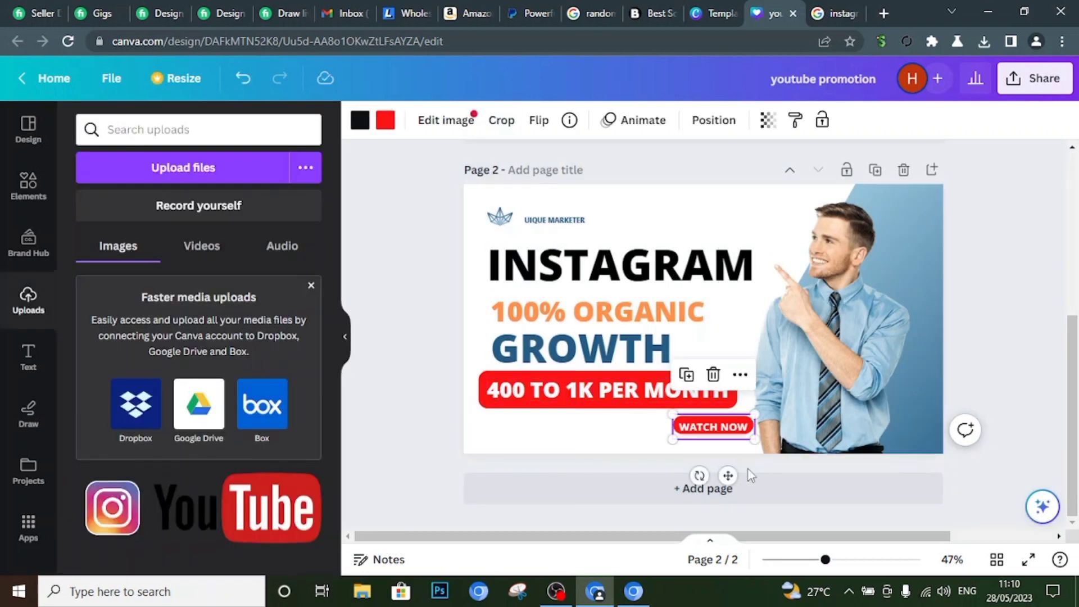
pyautogui.click(716, 428)
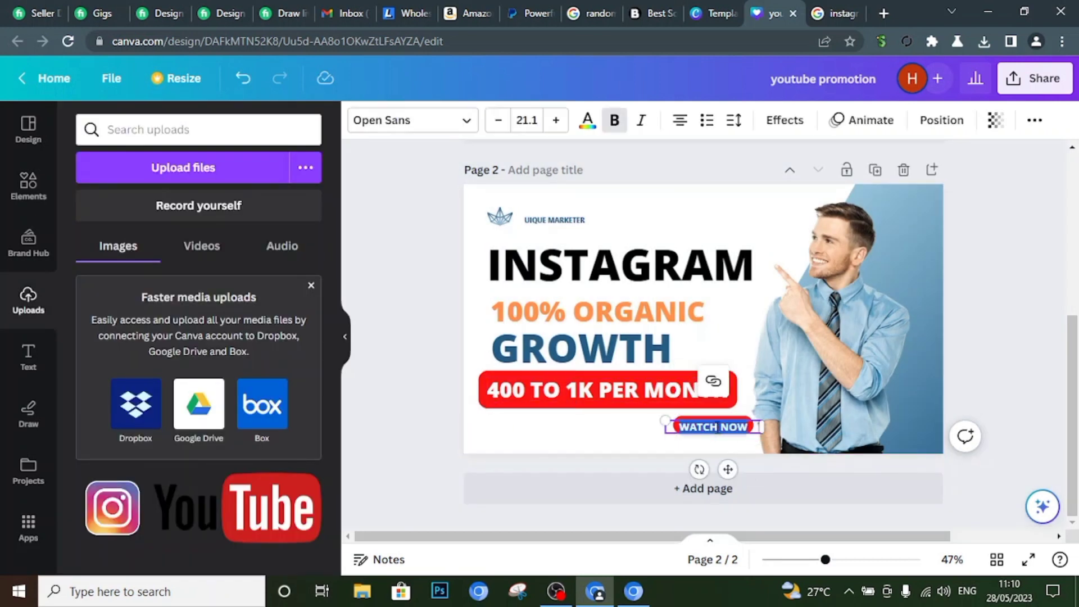
pyautogui.write('ORDER N')
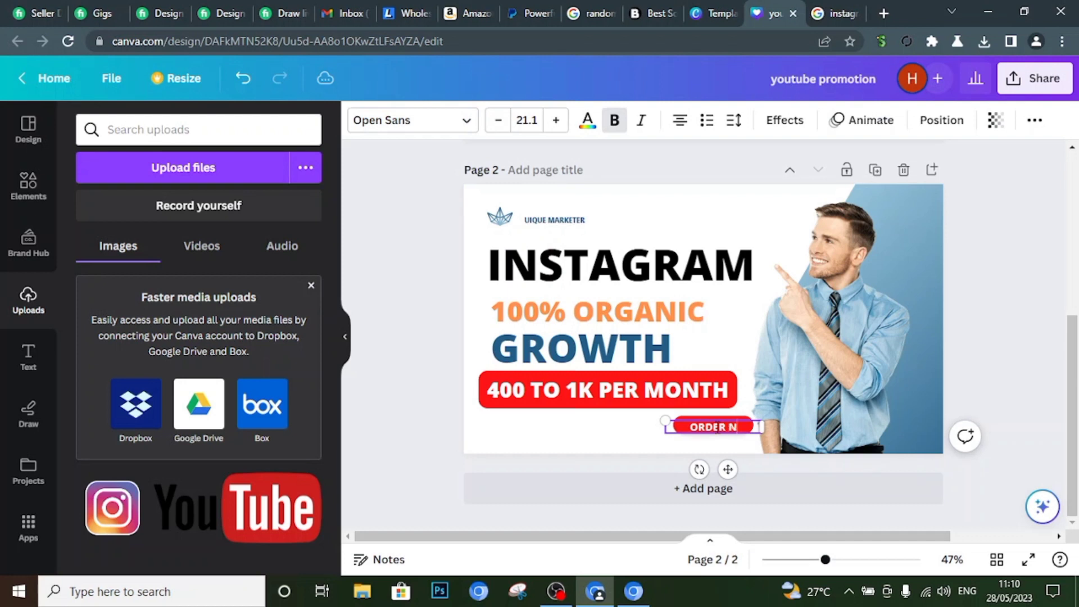
pyautogui.write('OW')
pyautogui.click(600, 438)
pyautogui.moveTo(717, 425); pyautogui.dragTo(714, 436)
pyautogui.click(601, 434)
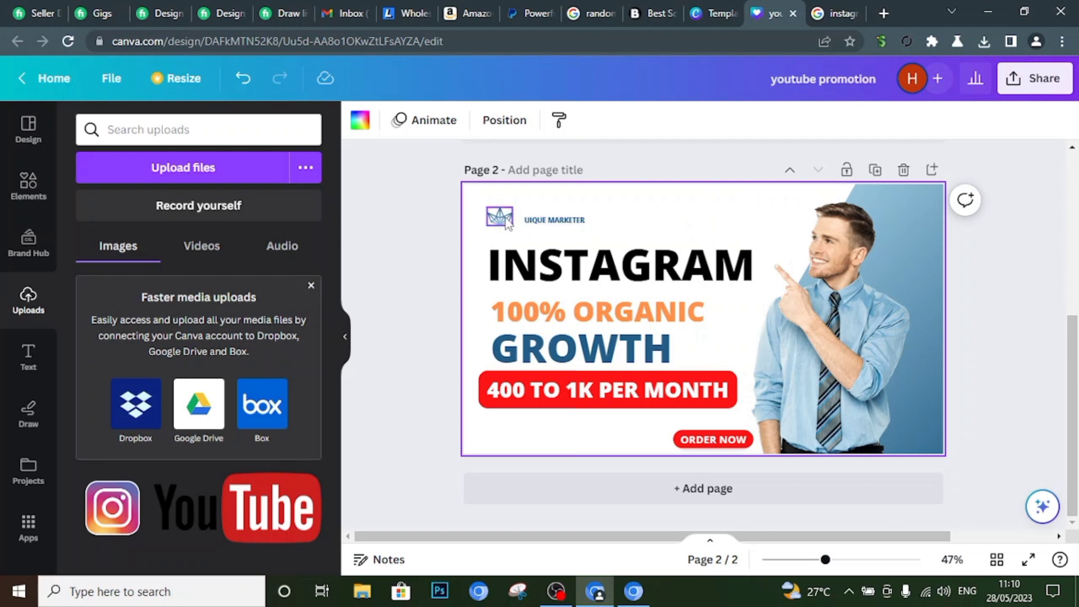
# Add the uploaded Instagram logo to the thumbnail, shrink it and place it just right of the GROWTH text.
pyautogui.moveTo(114, 509)
pyautogui.click(114, 509)
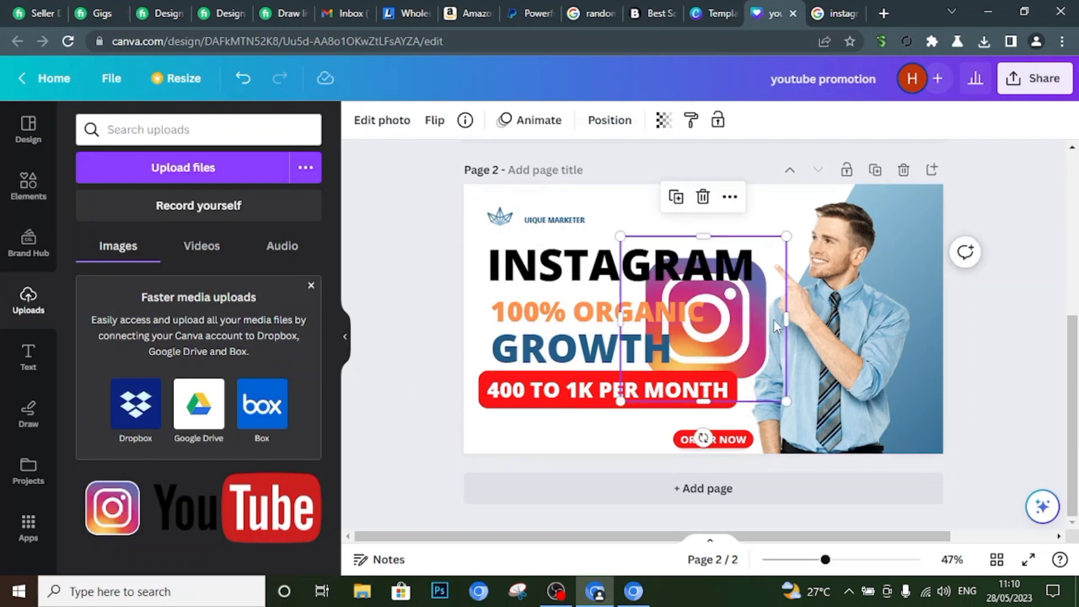
pyautogui.moveTo(773, 319); pyautogui.dragTo(808, 328)
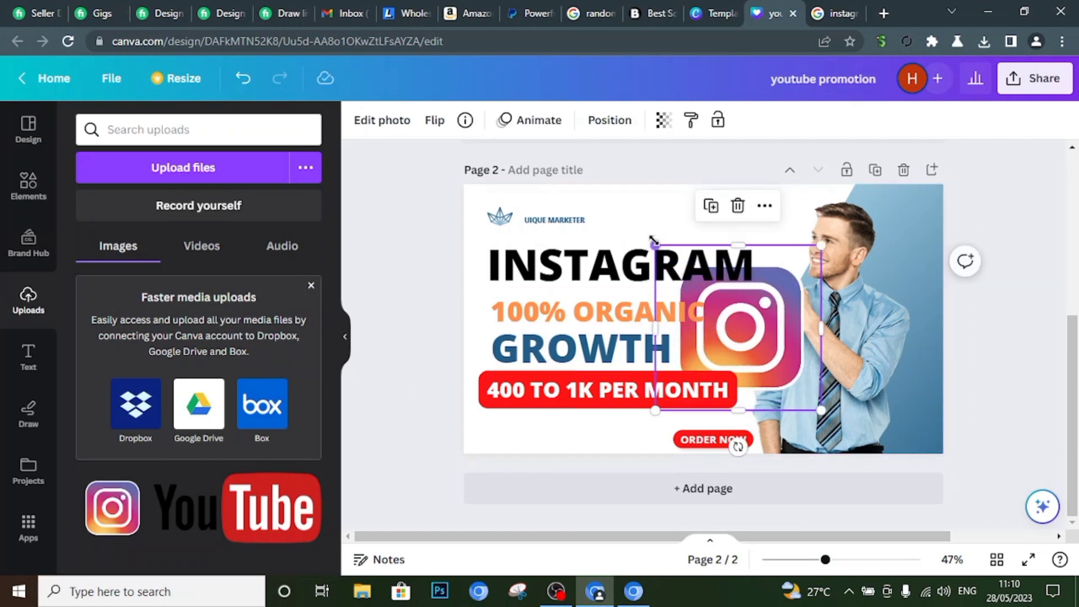
pyautogui.moveTo(653, 242); pyautogui.dragTo(720, 309)
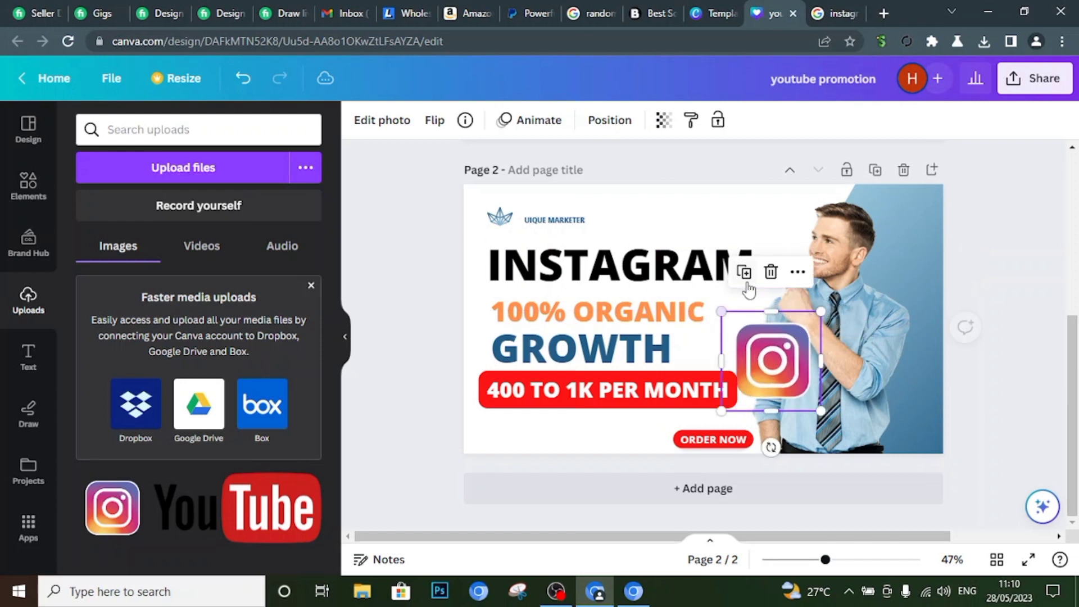
pyautogui.moveTo(789, 374); pyautogui.dragTo(762, 349)
pyautogui.moveTo(756, 335); pyautogui.dragTo(750, 329)
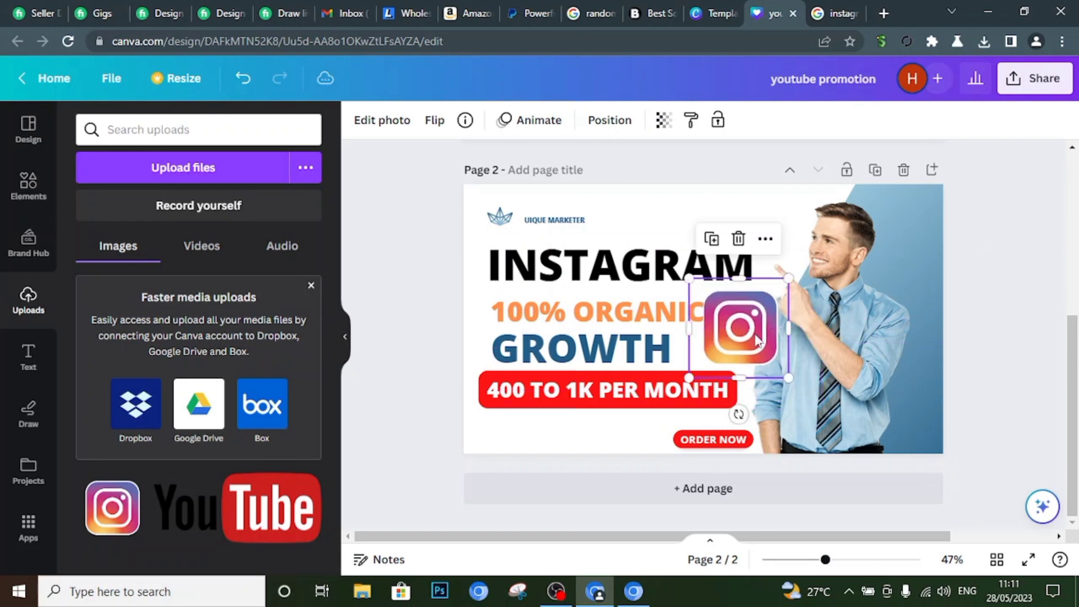
pyautogui.moveTo(787, 378); pyautogui.dragTo(732, 344)
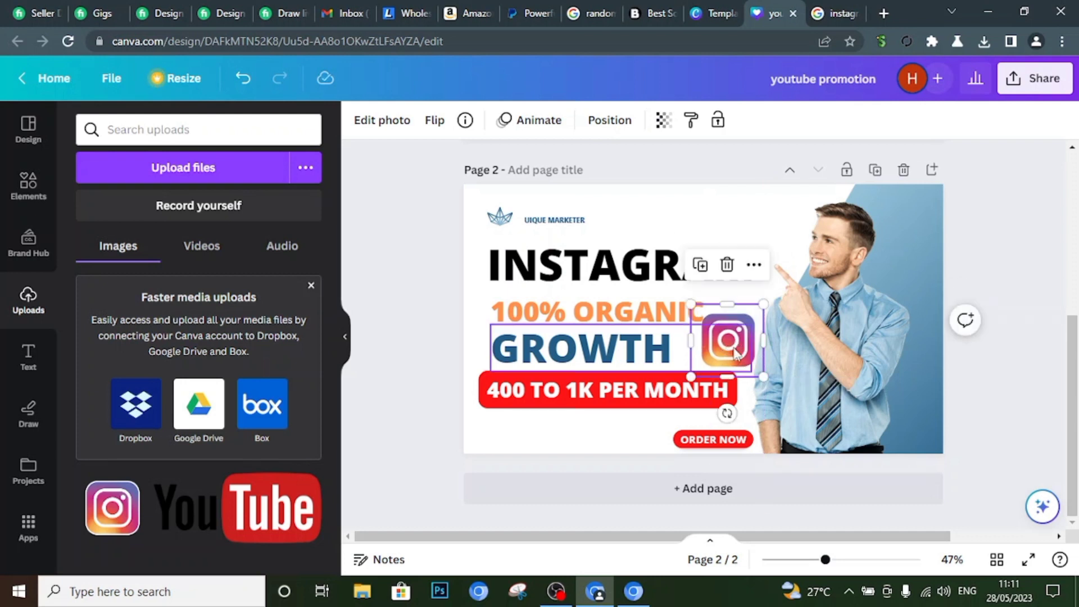
pyautogui.click(1020, 272)
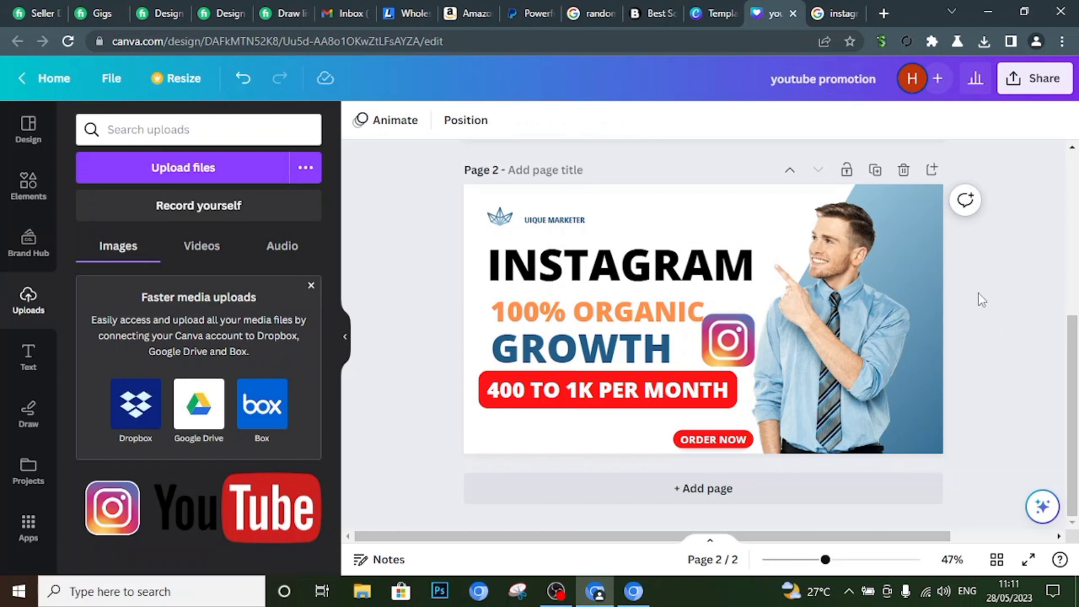
# Shift the photo of the pointing man slightly right, away from the Instagram logo.
pyautogui.moveTo(848, 323); pyautogui.dragTo(862, 324)
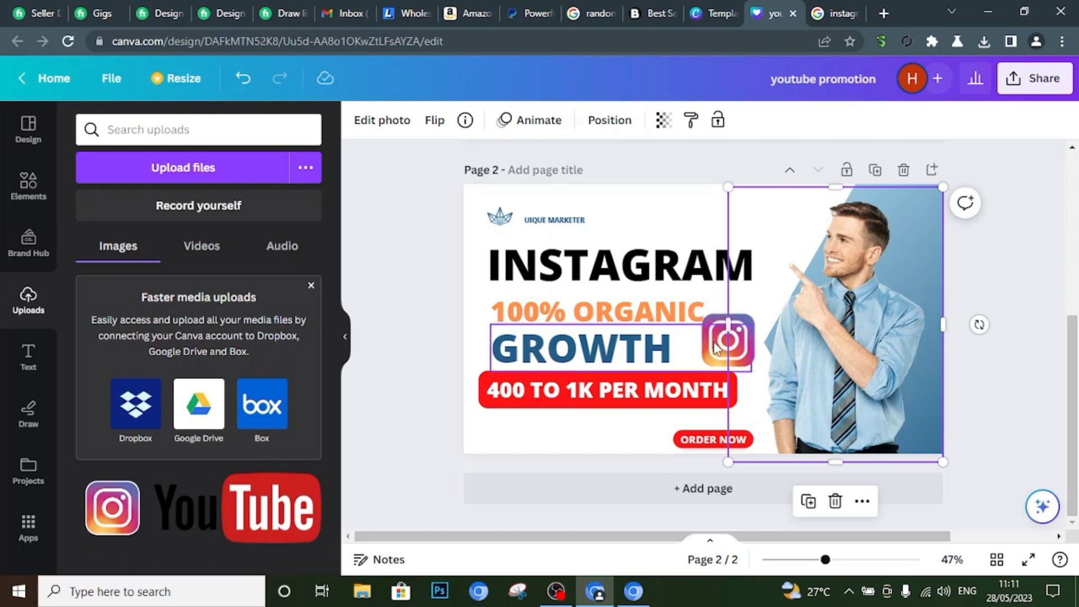
# Move the Instagram logo slightly up and right, so it sits beside the 100% ORGANIC text clear of the lettering.
pyautogui.click(725, 317)
pyautogui.click(725, 314)
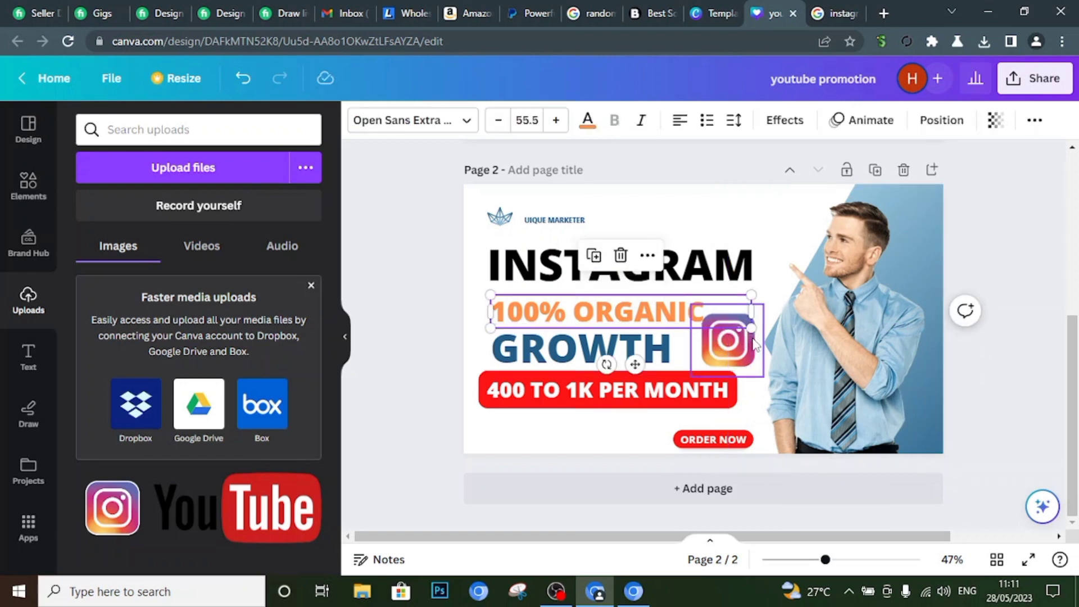
pyautogui.moveTo(753, 344); pyautogui.dragTo(766, 317)
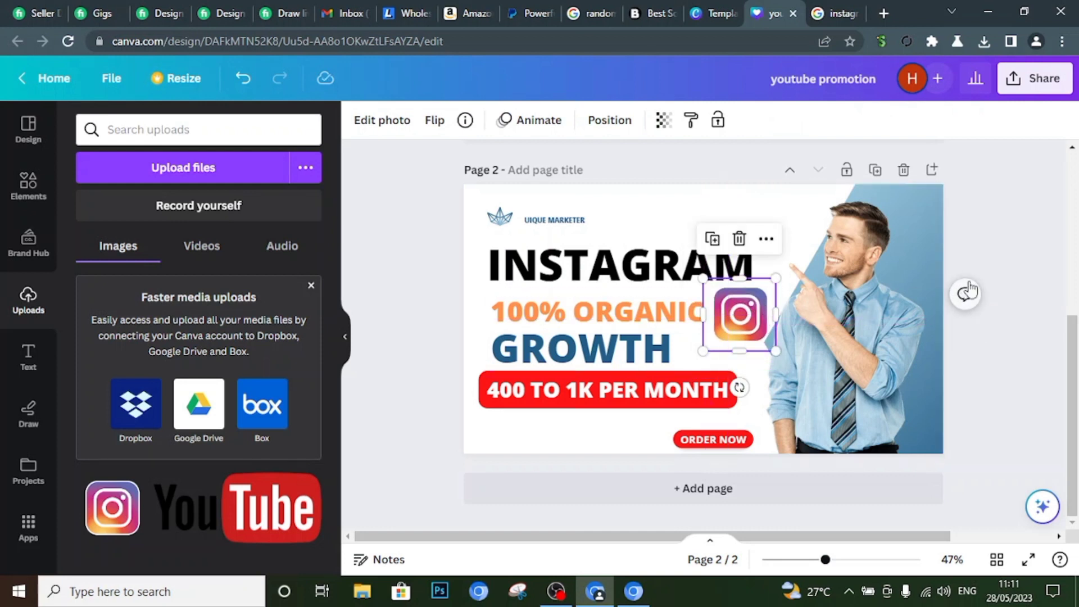
pyautogui.click(1028, 261)
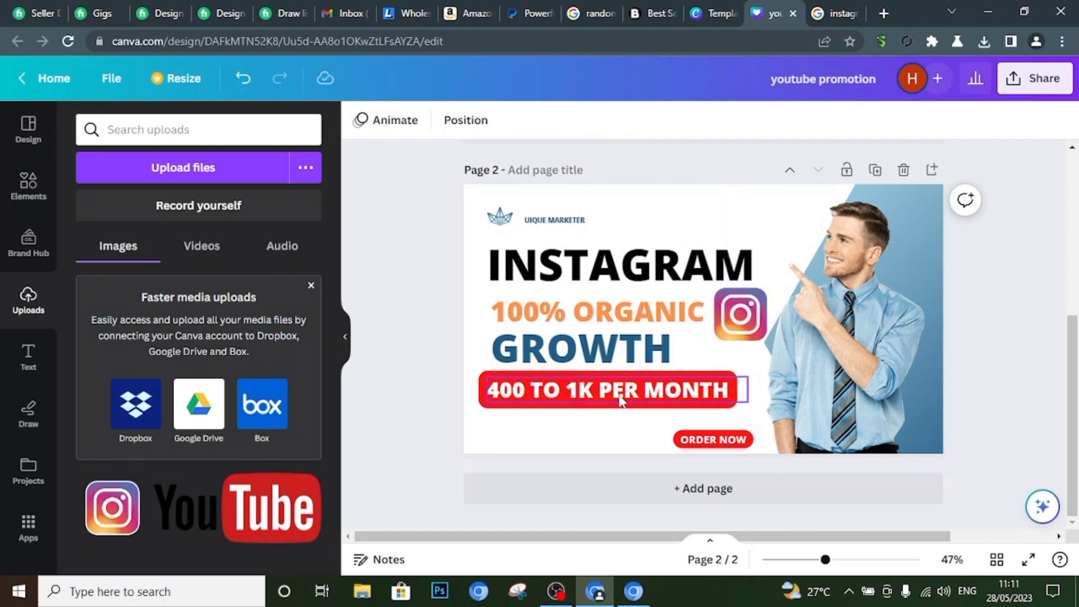
# Shift the red "400 TO 1K PER MONTH" banner and the INSTAGRAM heading slightly right to line up with the text lines between them.
pyautogui.moveTo(619, 395); pyautogui.dragTo(631, 395)
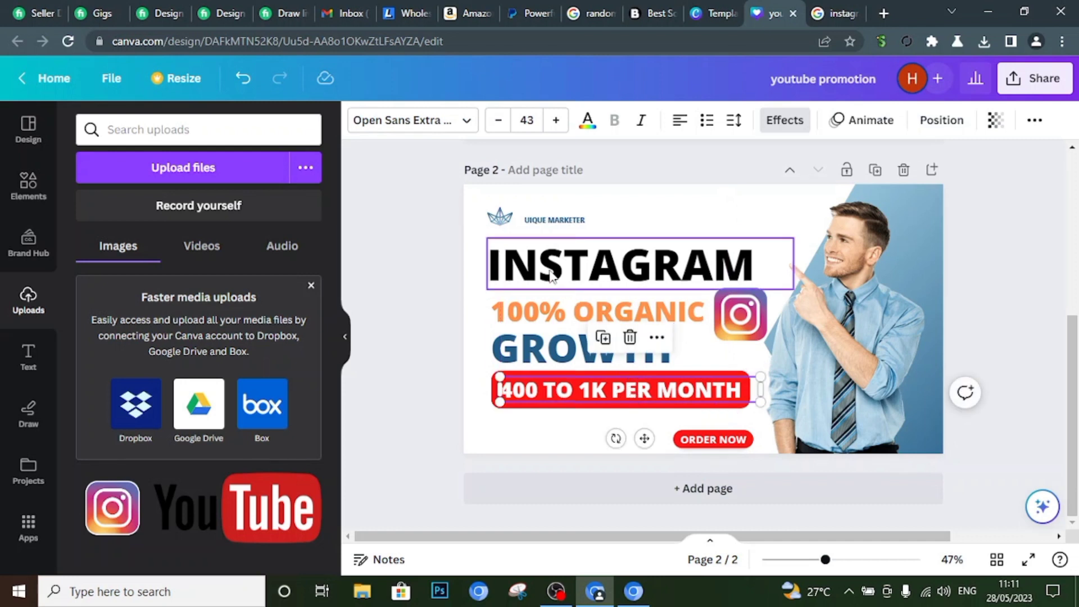
pyautogui.moveTo(553, 260); pyautogui.dragTo(549, 261)
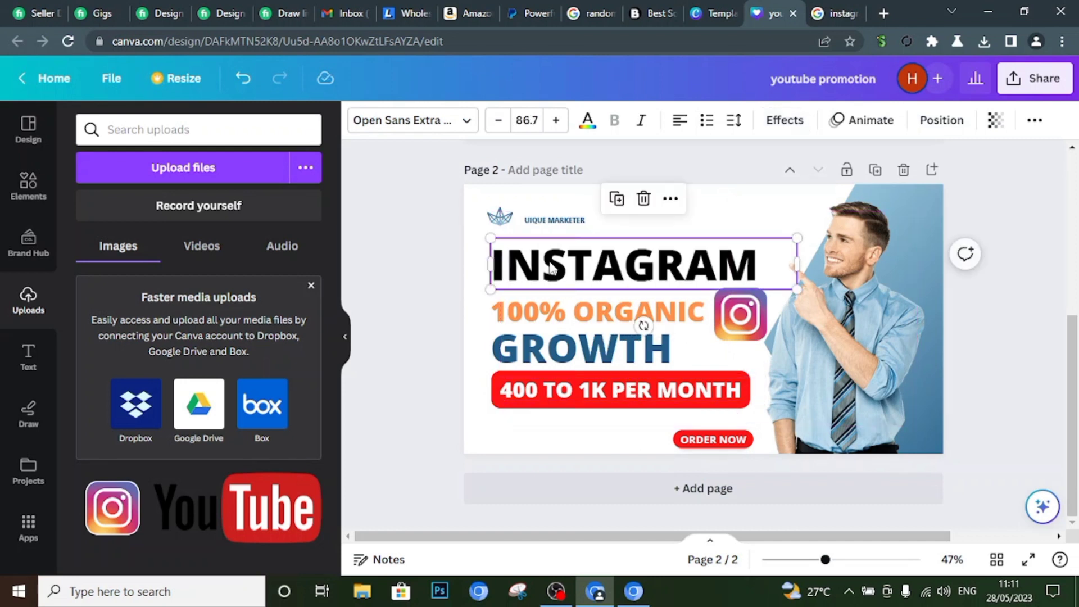
pyautogui.click(376, 271)
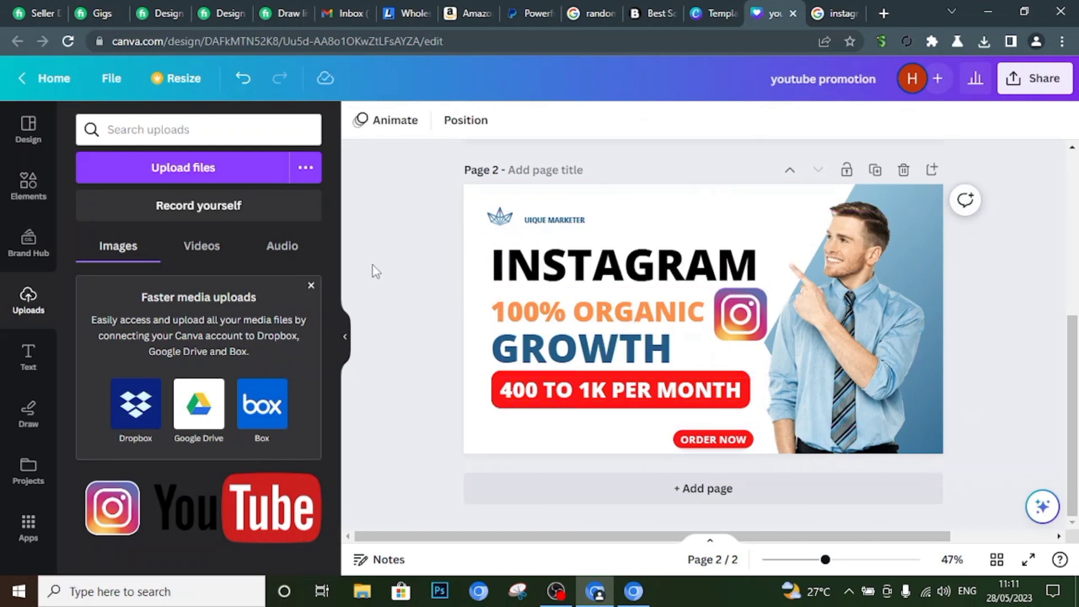